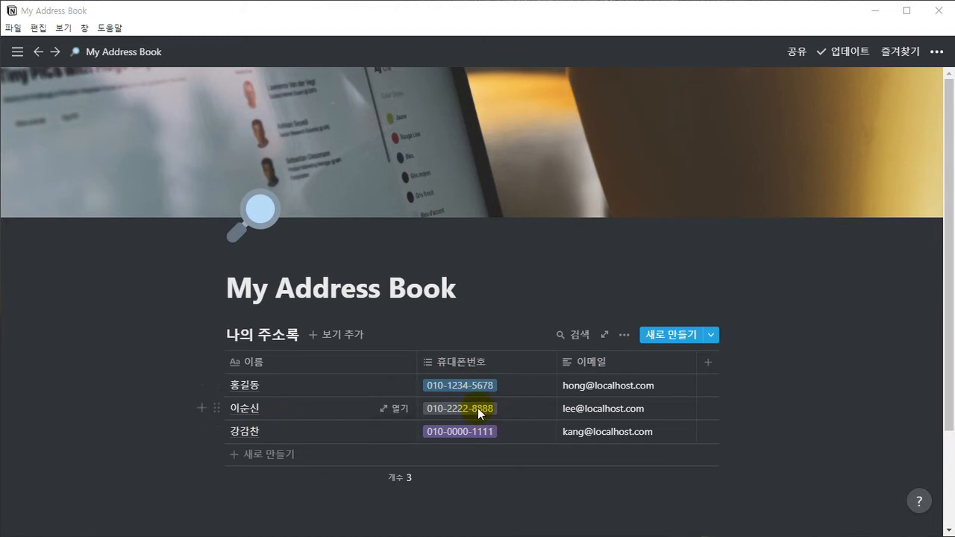
Step: Check which property types are available for the 휴대폰번호 column of the 나의 주소록 table
left_click(477, 370)
left_click(437, 151)
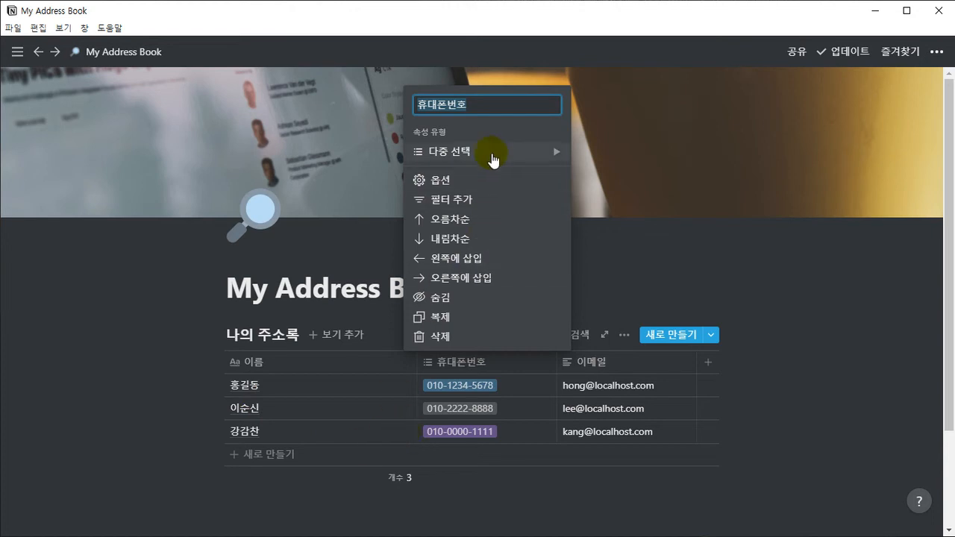
mouse_move(483, 158)
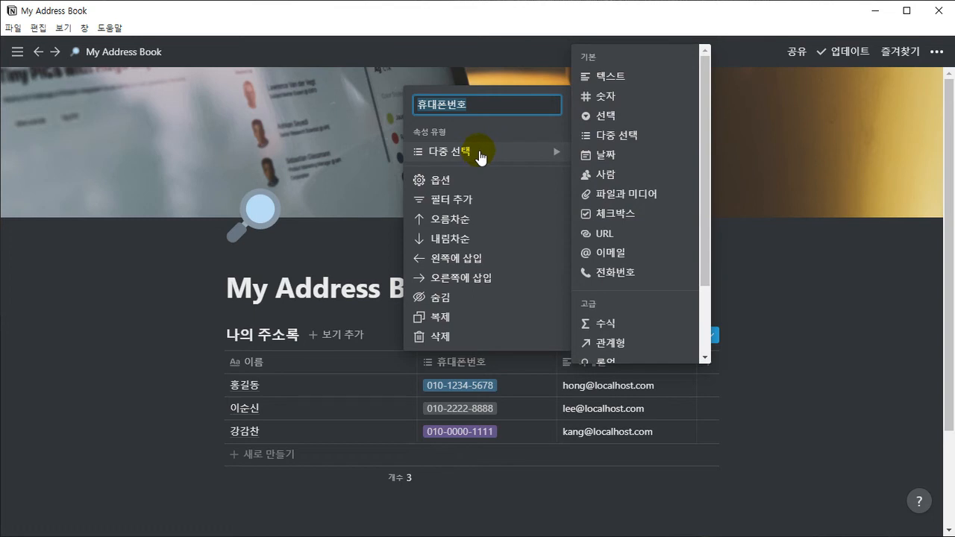
left_click(492, 507)
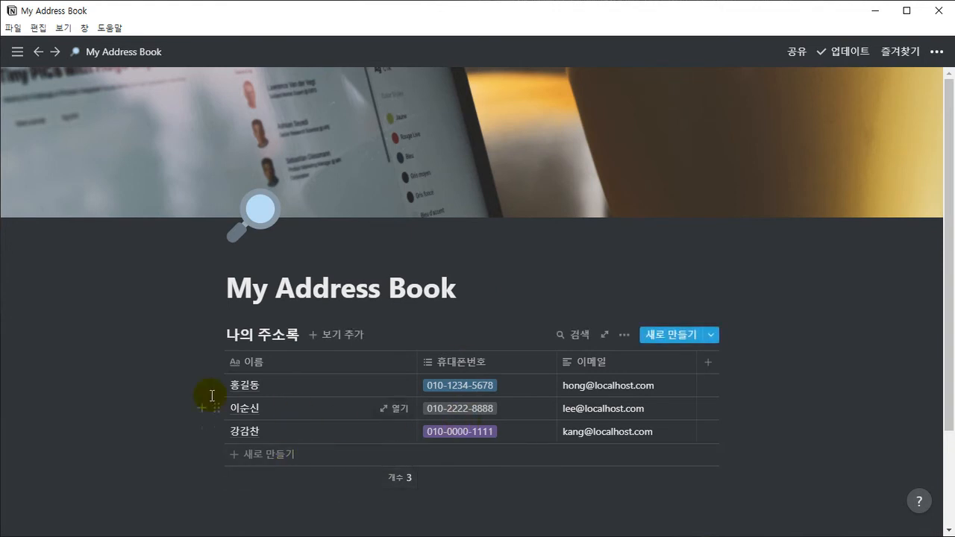
Step: Delete all three contact rows from the 나의 주소록 table
left_click_drag(167, 381, 631, 439)
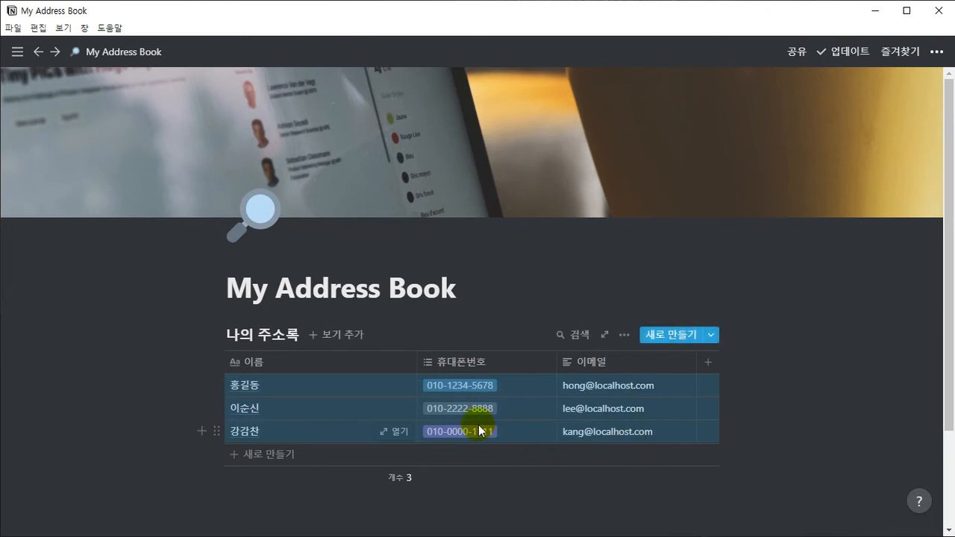
key("Delete")
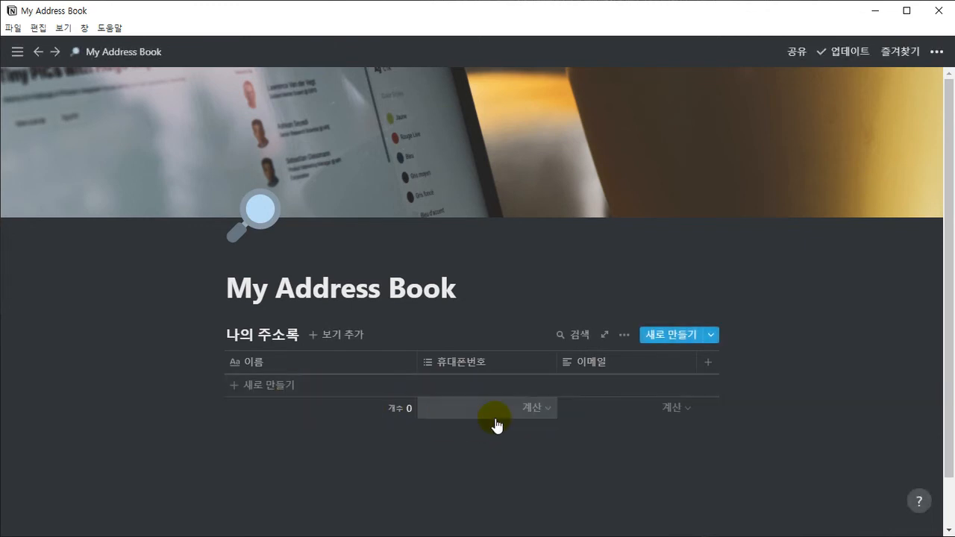
Step: Insert an inline table database (표 - 인라인) below the 나의 주소록 table, leaving a blank line between them
left_click(314, 450)
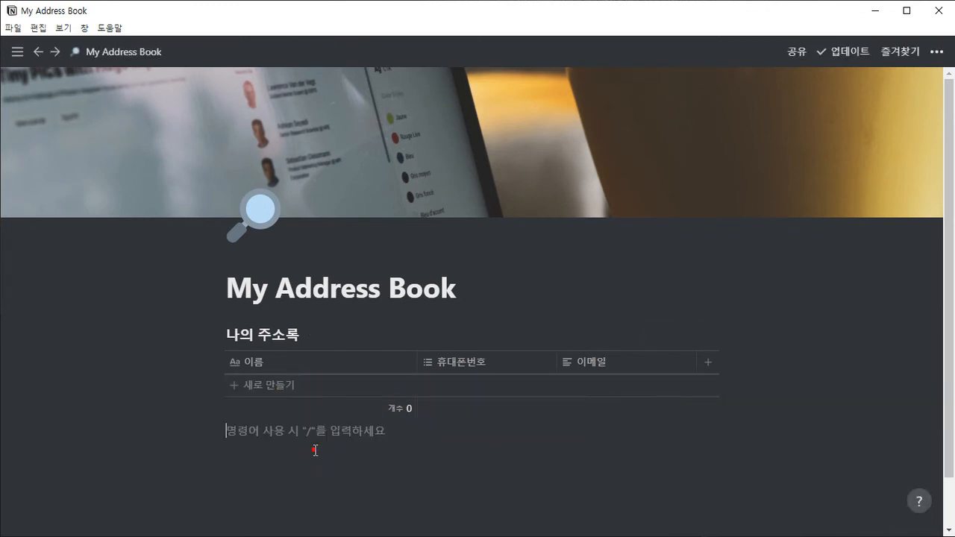
key("Return")
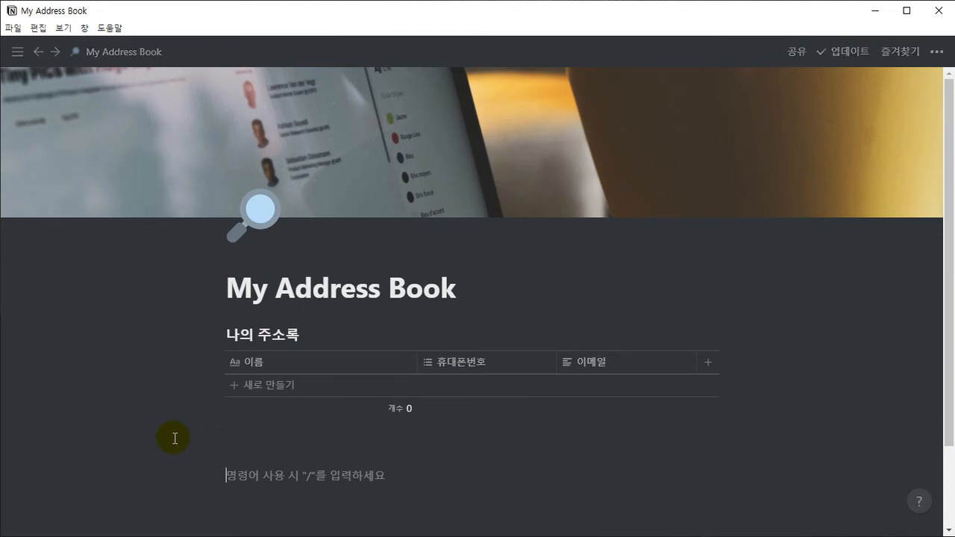
type("/data")
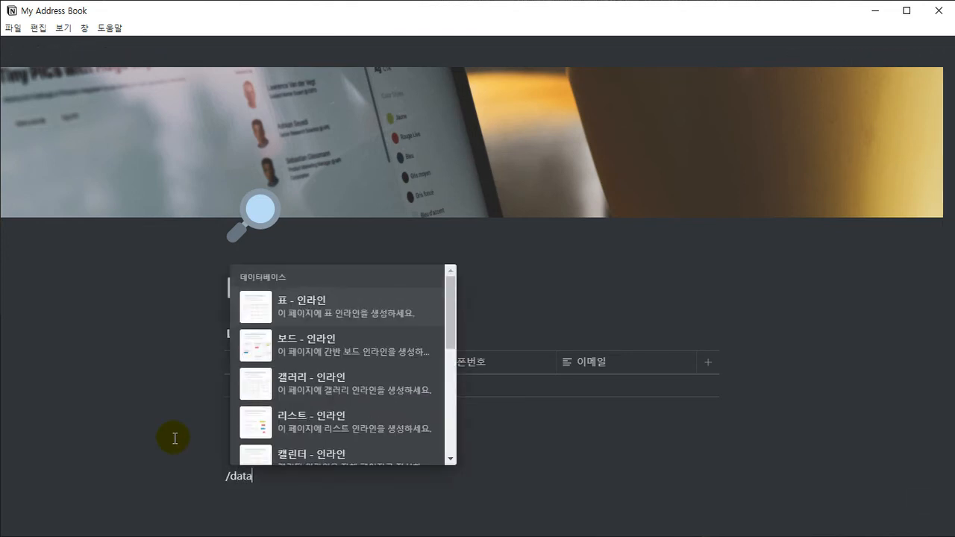
key("Return")
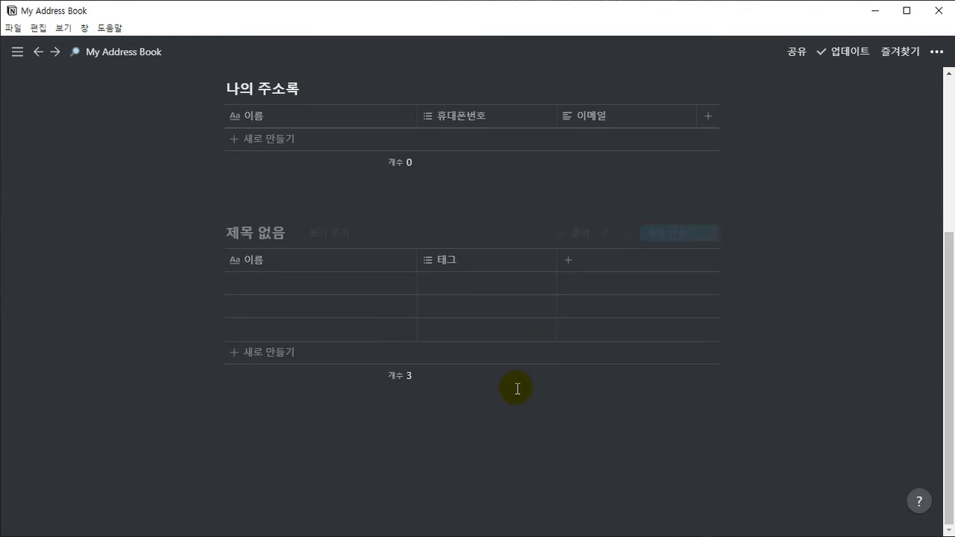
Step: Examine the property type of the untitled table's 태그 column and the list of basic types it offers
left_click(439, 271)
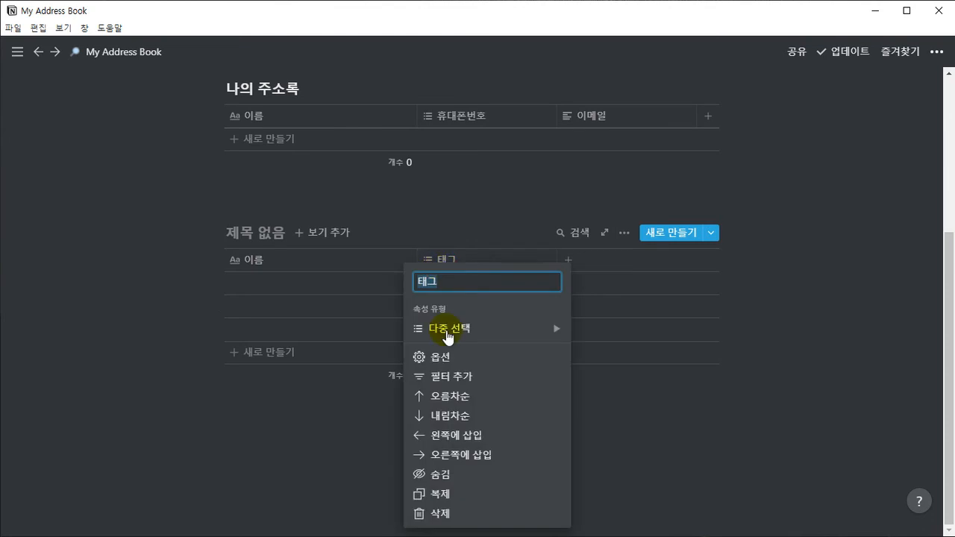
mouse_move(453, 337)
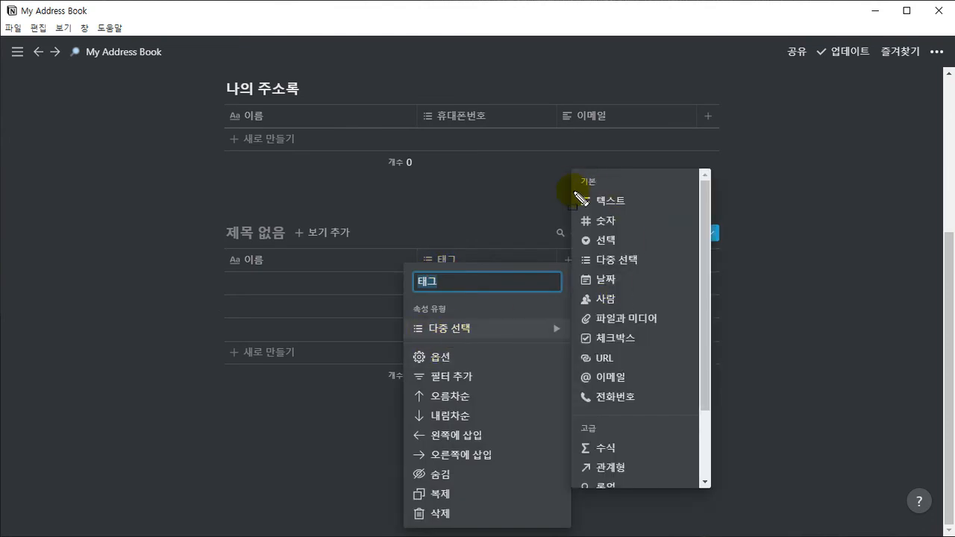
left_click_drag(574, 191, 669, 412)
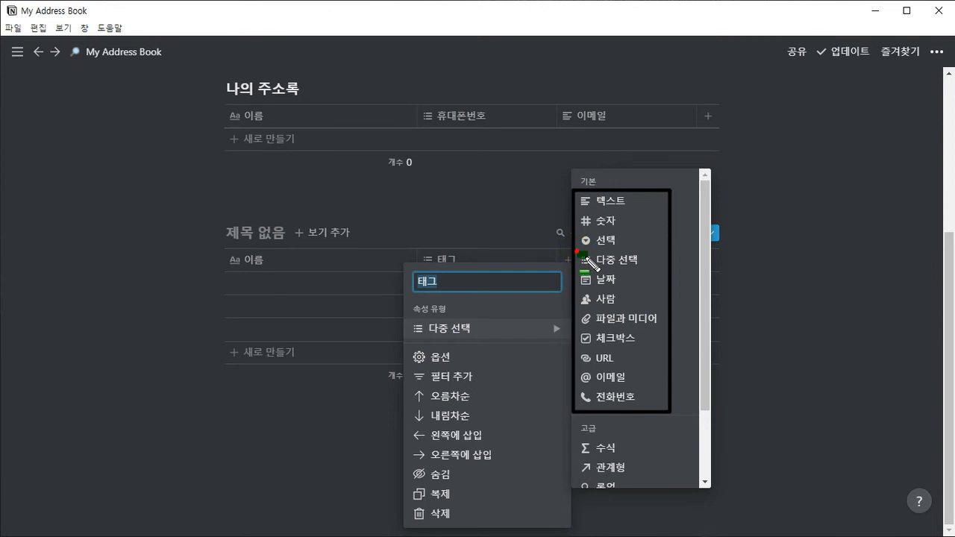
left_click_drag(580, 260, 643, 261)
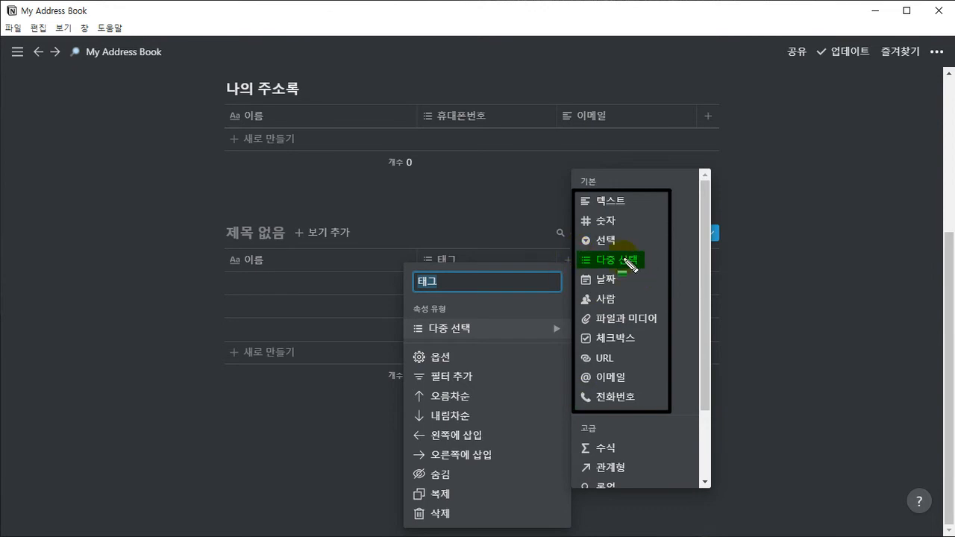
left_click_drag(409, 328, 475, 330)
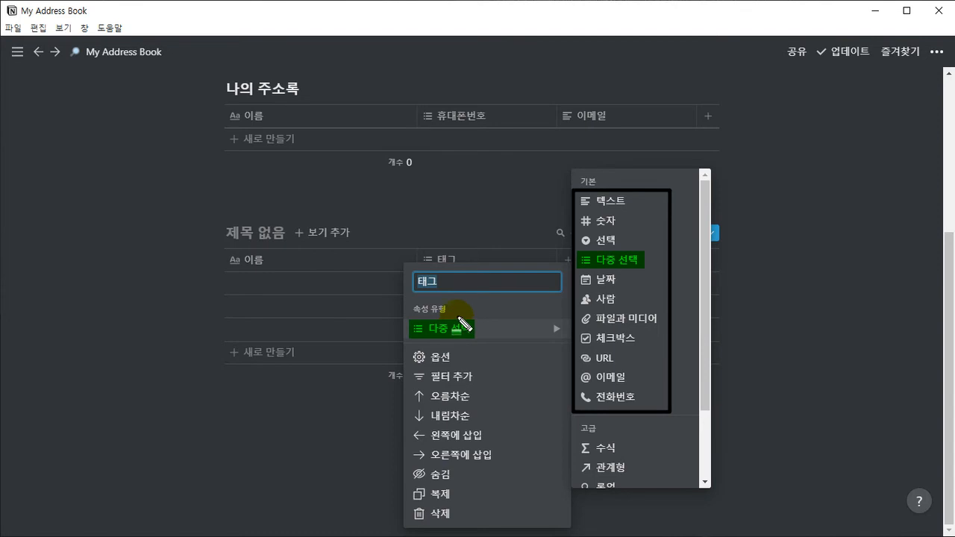
key("Escape")
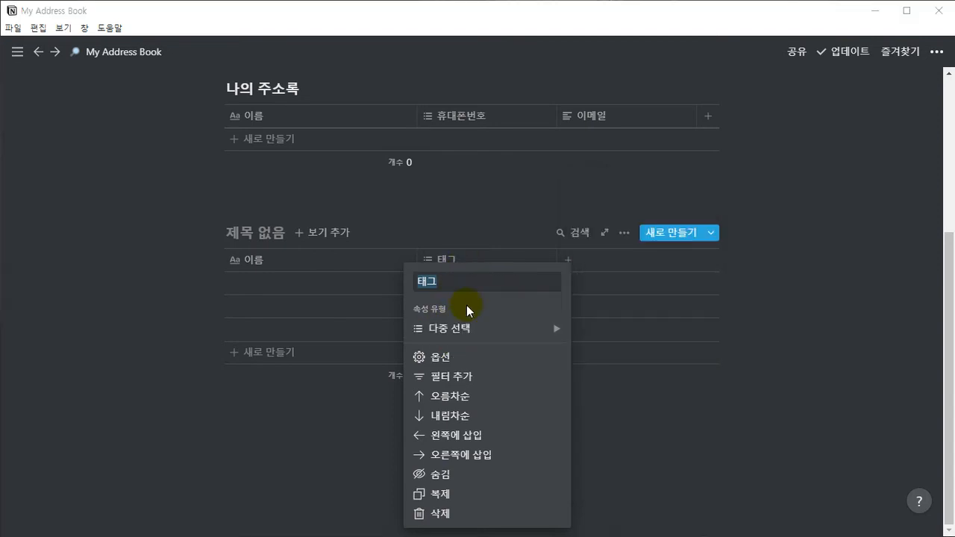
left_click(483, 211)
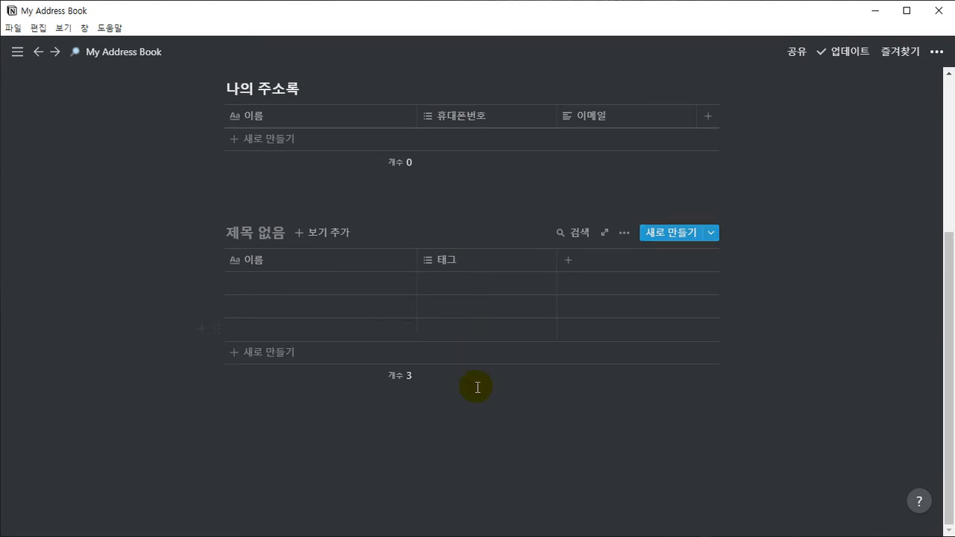
key("ctrl+alt+d")
mouse_move(416, 247)
left_mouse_down()
mouse_move(482, 305)
mouse_move(557, 341)
left_mouse_up()
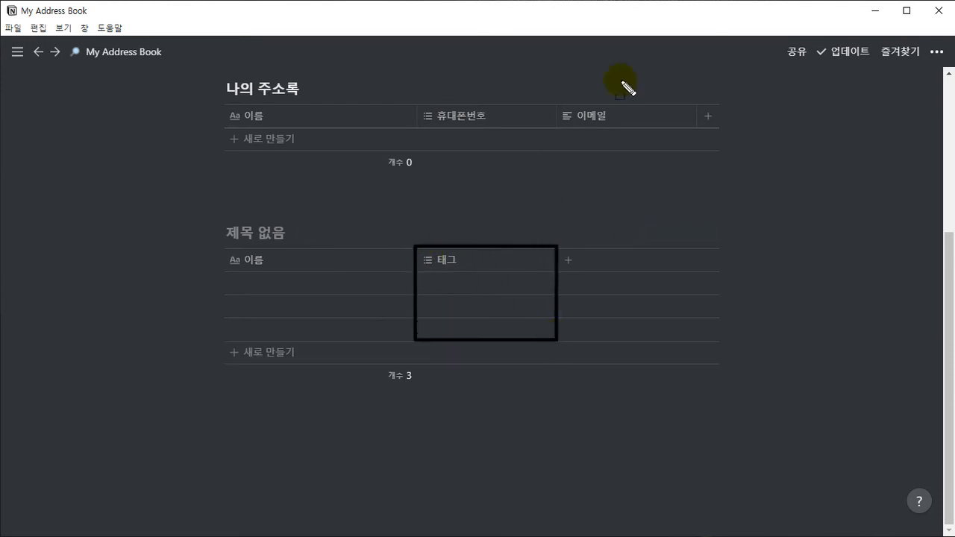
left_click_drag(583, 406, 558, 354)
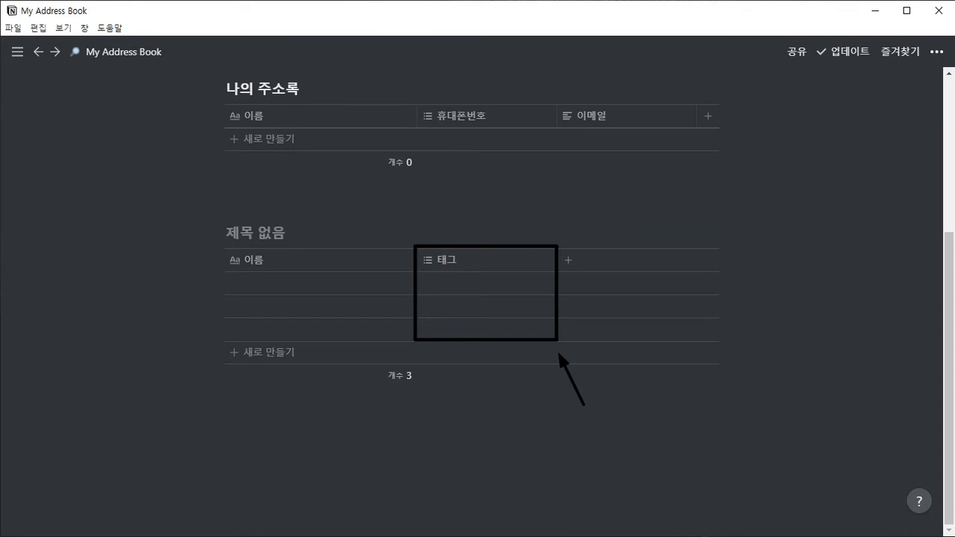
Step: Delete the untitled inline table below the 나의 주소록 table
left_click_drag(781, 401, 212, 203)
key("Delete")
left_click(373, 403)
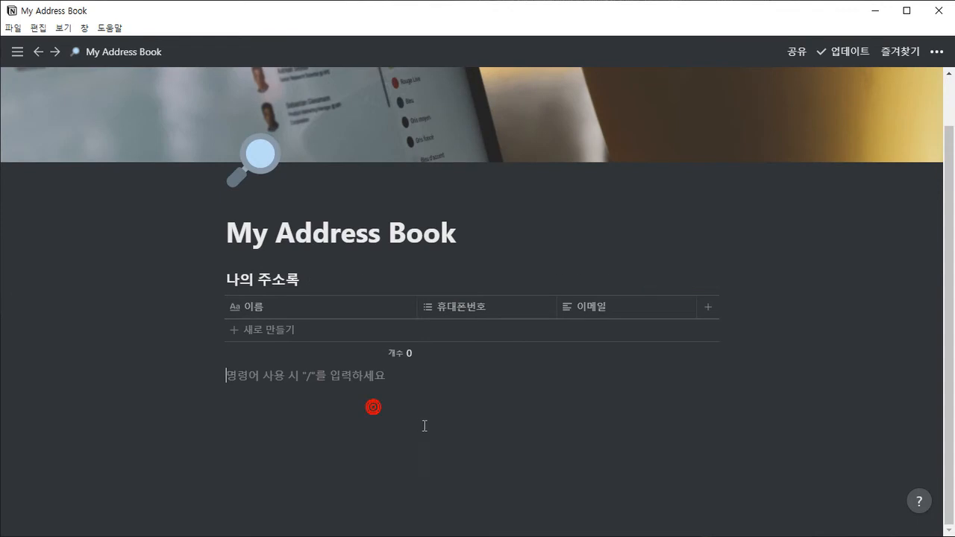
Step: Delete the 나의 주소록 table and the blank lines under it so the page body is empty
left_click(575, 247)
scroll(478, 291, "up", 2)
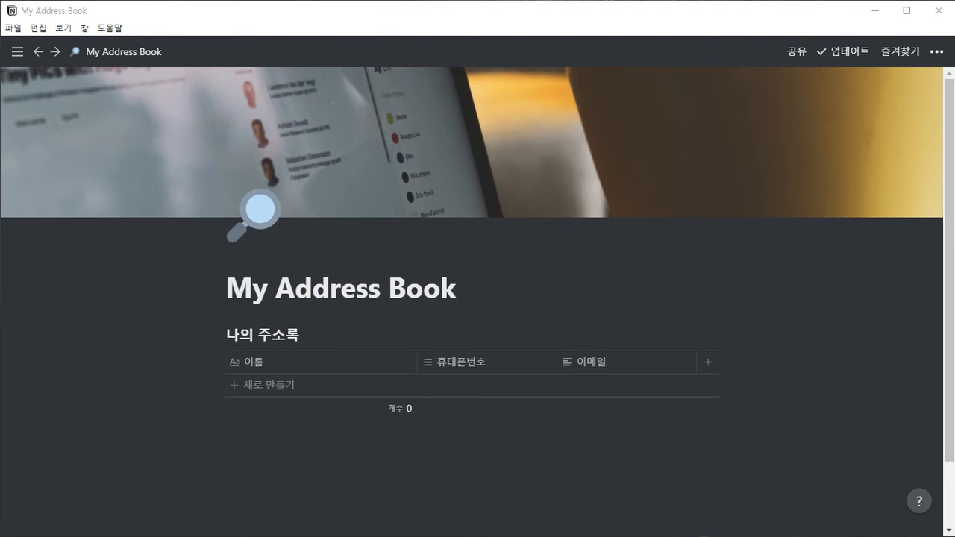
left_click_drag(751, 444, 380, 393)
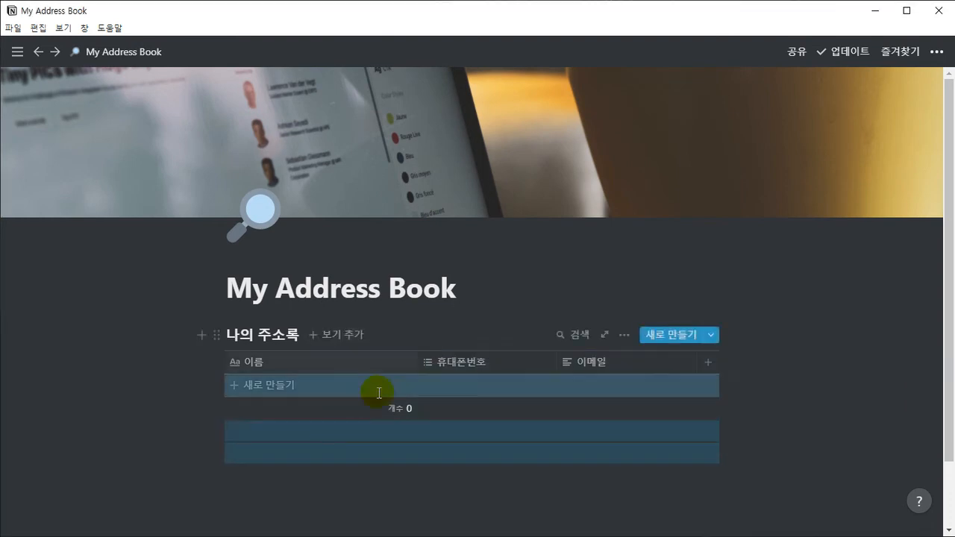
key("BackSpace")
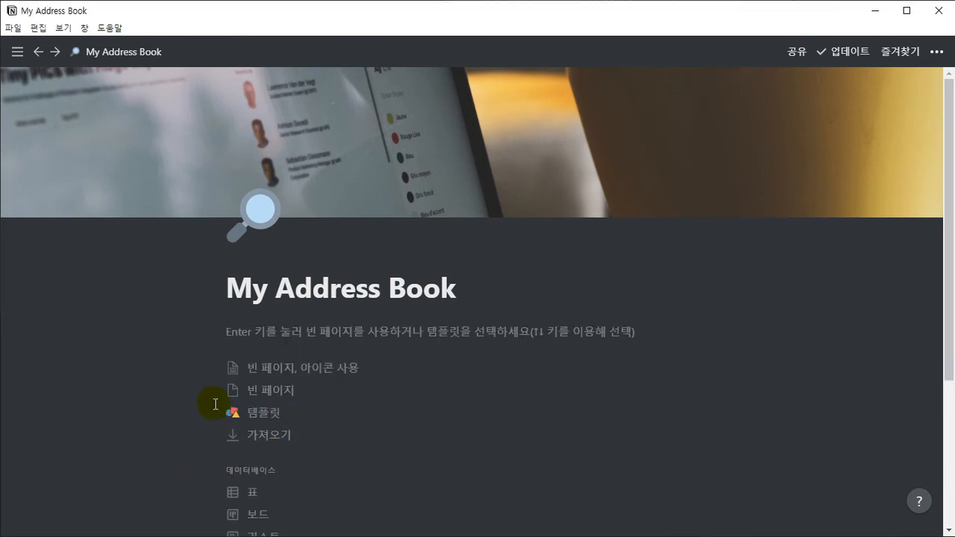
Step: Insert an inline table database (표 - 인라인) in the empty page body and title it 나의 책 구매 리스트
left_click(266, 331)
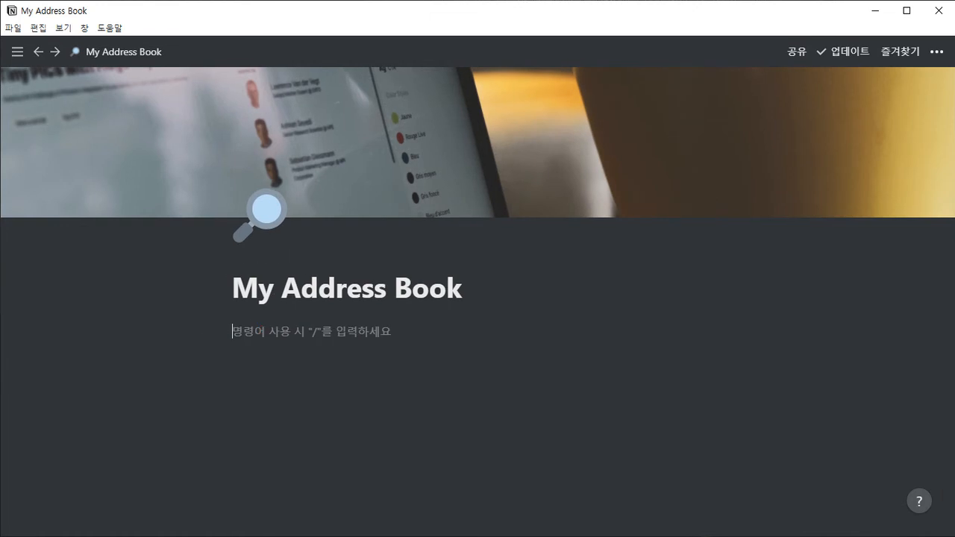
type("/data")
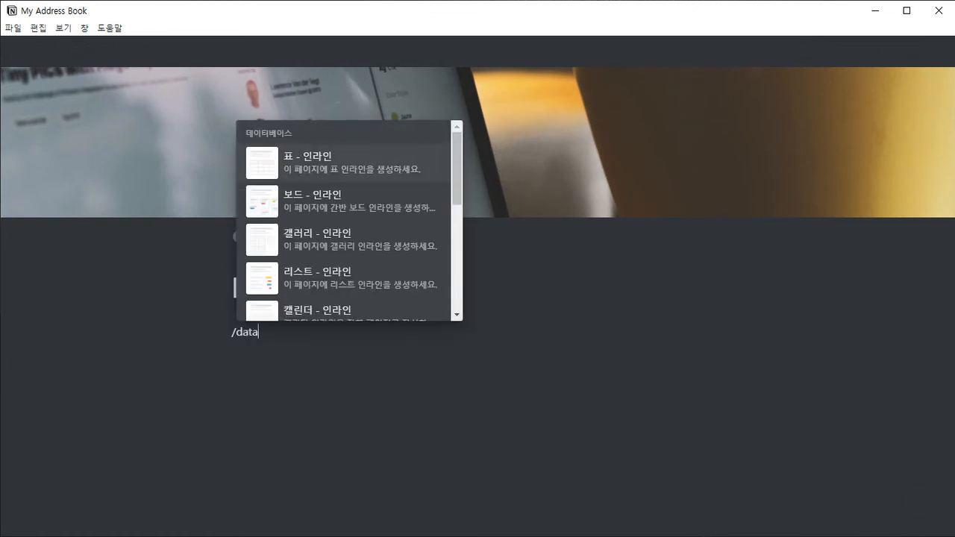
mouse_move(311, 164)
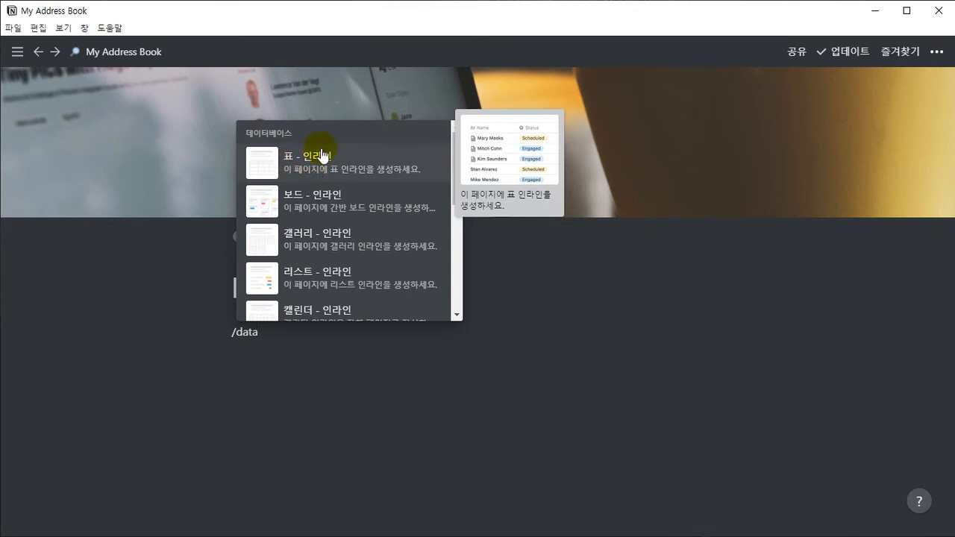
left_click(263, 161)
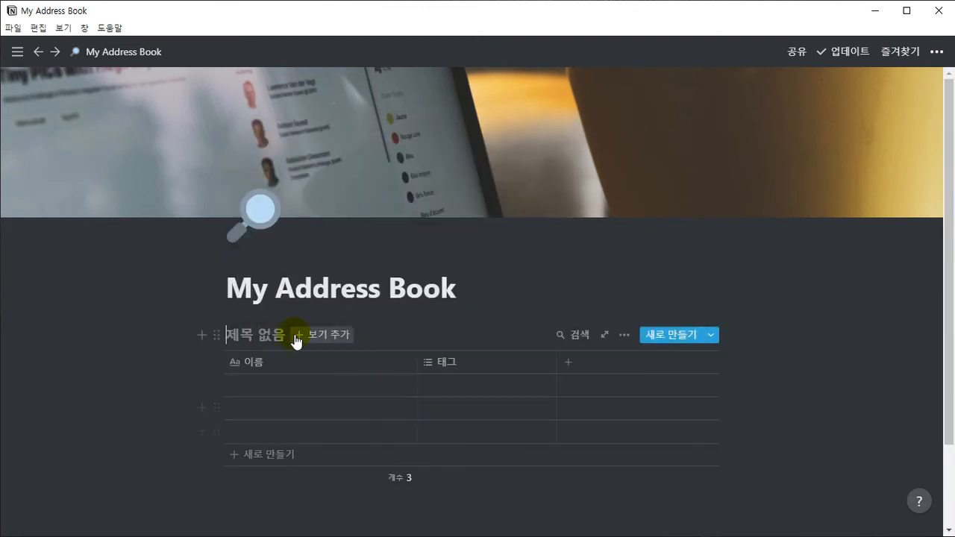
type("s")
key("BackSpace")
type("나의 책 구매 리스트")
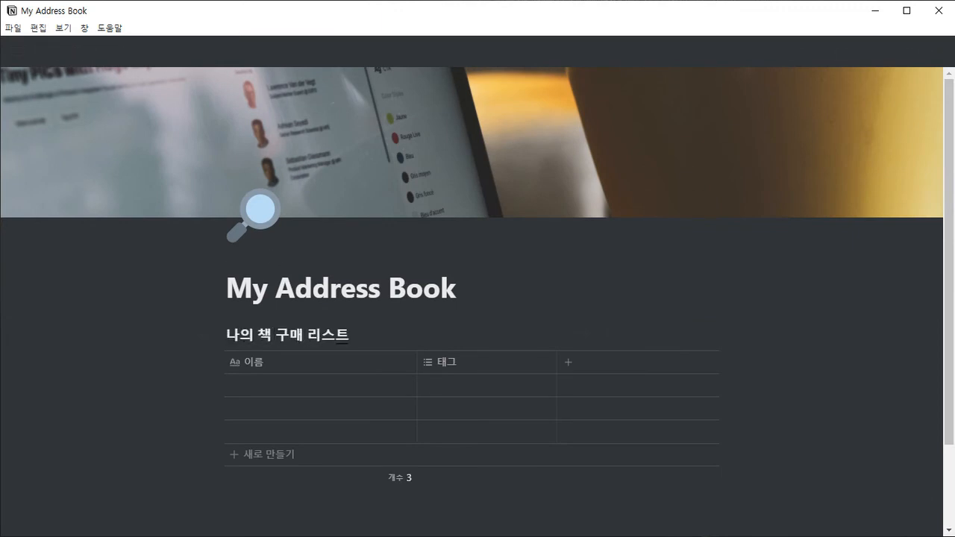
left_click(201, 408)
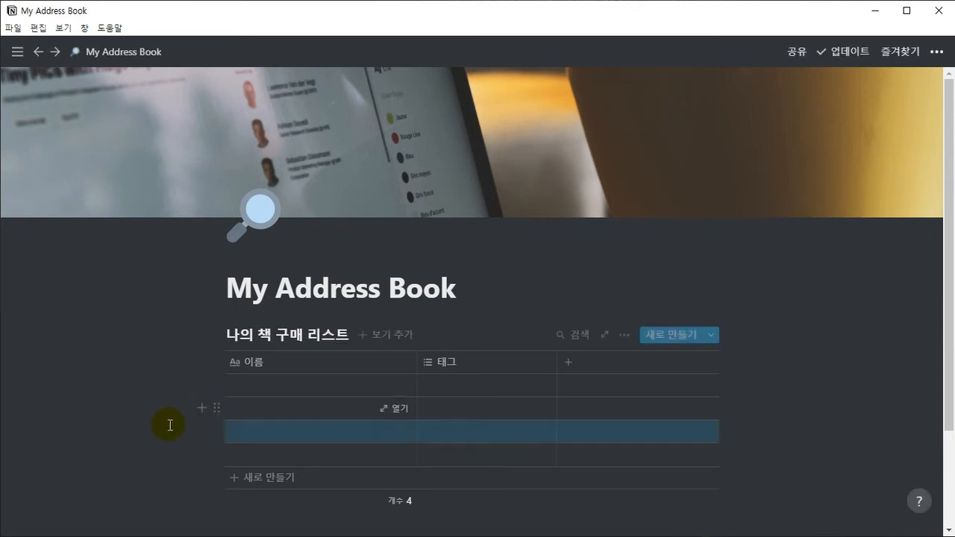
key("ctrl+z")
left_click(166, 428)
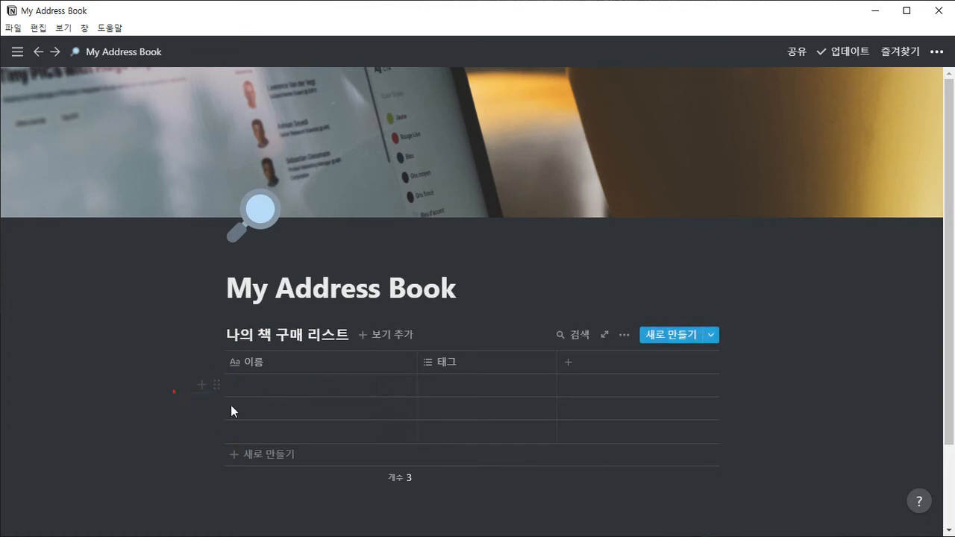
Step: Delete the three empty rows from the 나의 책 구매 리스트 table
left_click_drag(179, 392, 265, 437)
key("Delete")
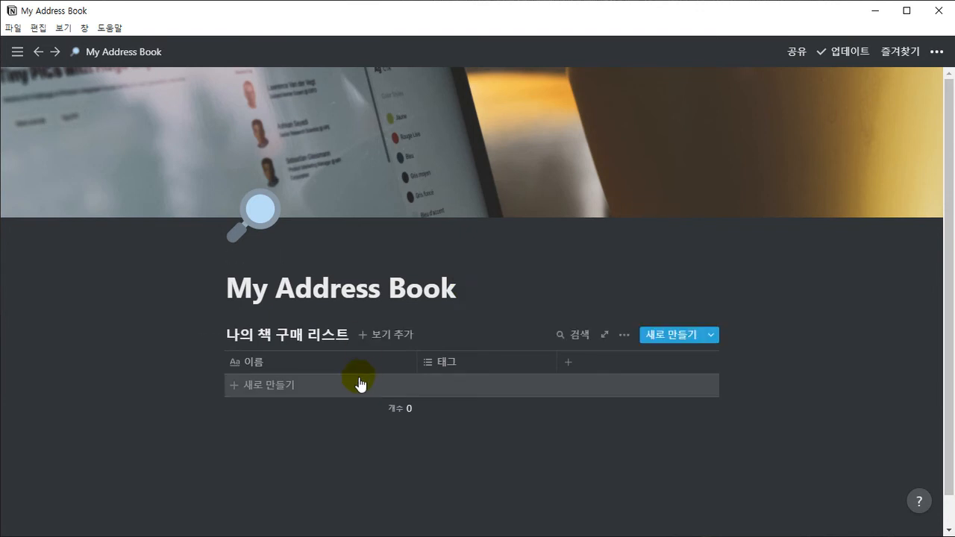
Step: Rename the 이름 column of the 나의 책 구매 리스트 table as 책 제목
left_click(256, 364)
type("책 ㅈ")
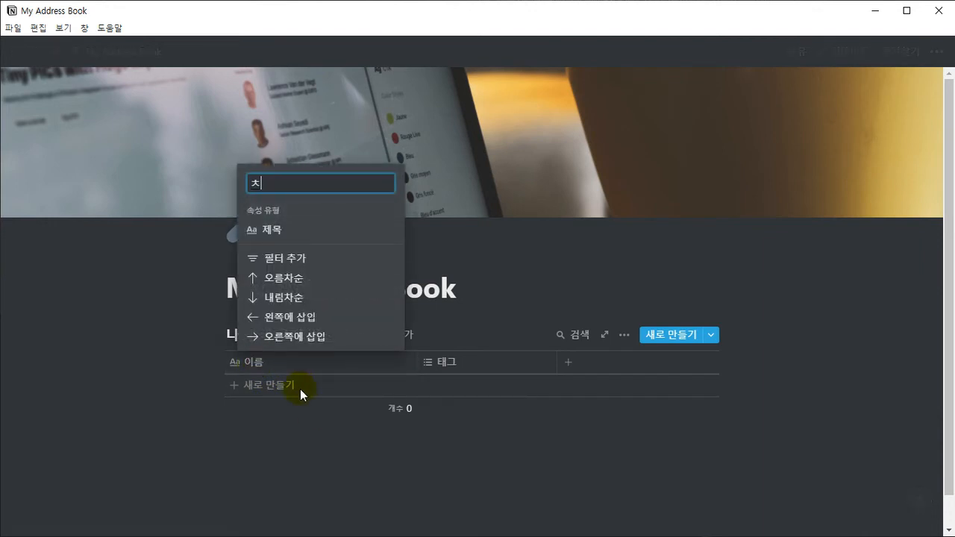
key("BackSpace")
key("BackSpace")
key("BackSpace")
key("BackSpace")
type("제목")
key("Return")
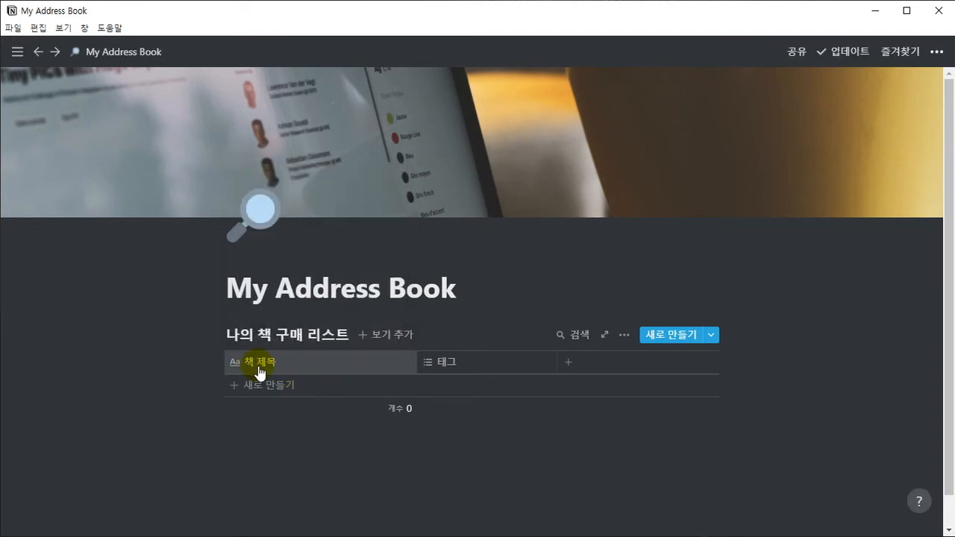
Step: Rename the 태그 column as 키워드, keeping its multi-select (다중 선택) property type
left_click(443, 363)
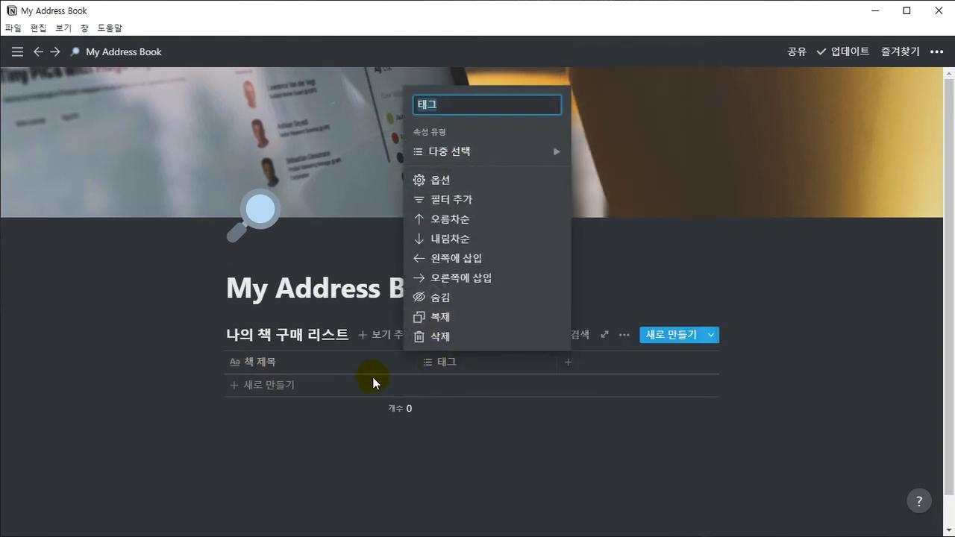
left_click(357, 435)
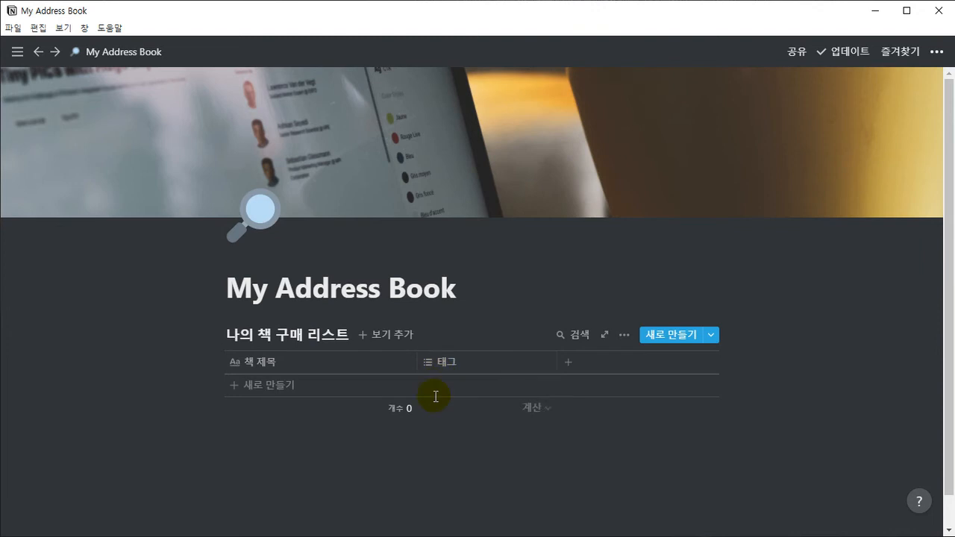
left_click(449, 362)
type("키워드")
key("Return")
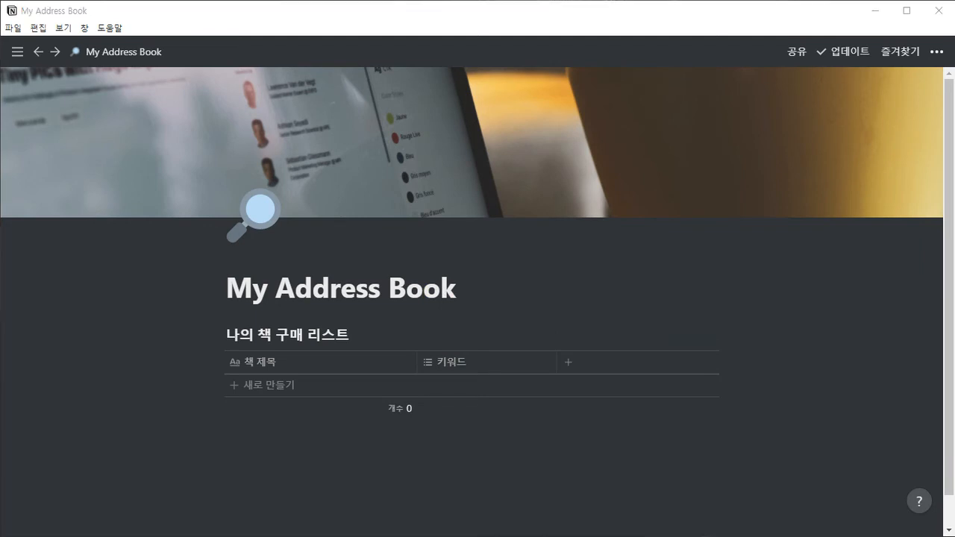
Step: Add a row to the 나의 책 구매 리스트 table with the book title 파이썬 프로그래밍 기초부터 활용까지
left_click(261, 388)
type("데이터 분서")
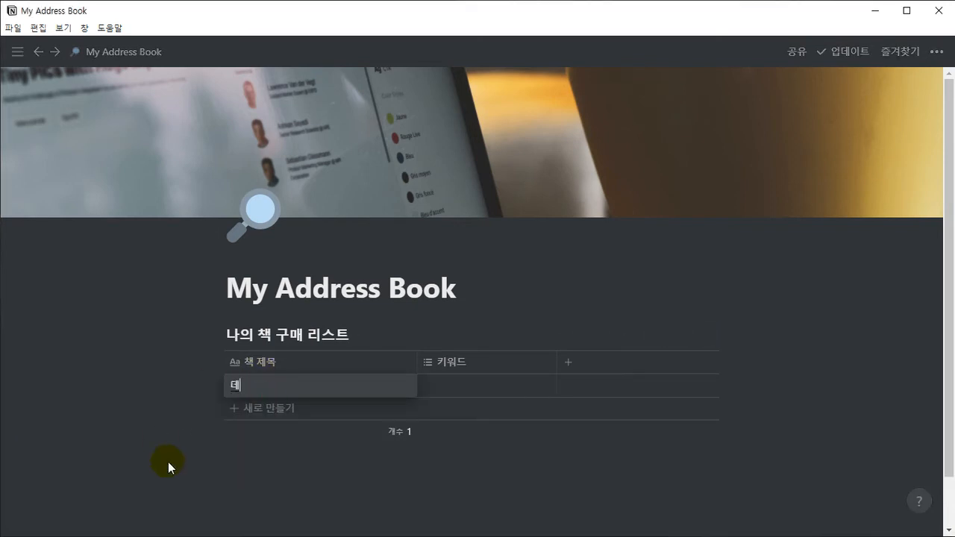
key("BackSpace")
key("BackSpace")
key("BackSpace")
key("BackSpace")
key("BackSpace")
key("BackSpace")
key("BackSpace")
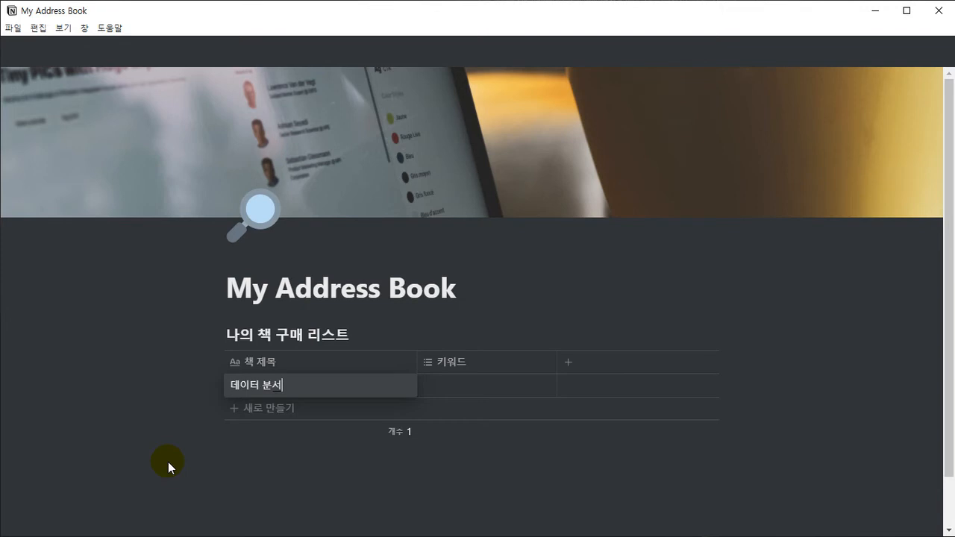
type("ㅍ파이썬 프로그래밍 기초부터 활")
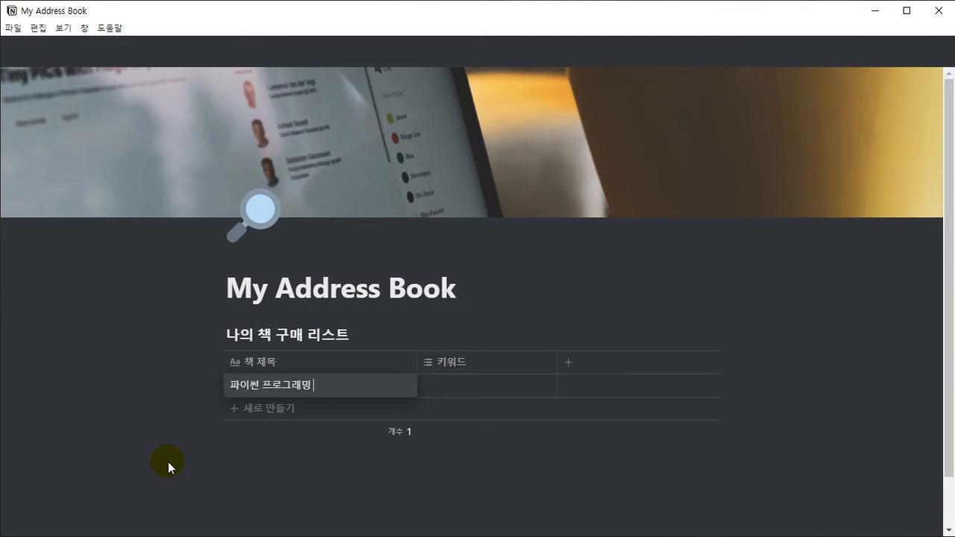
type("용까지")
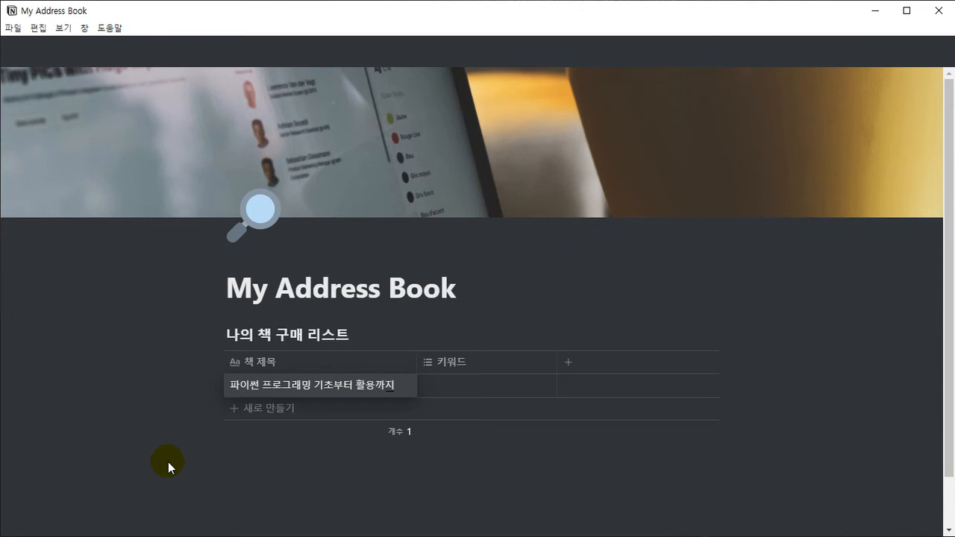
key("Return")
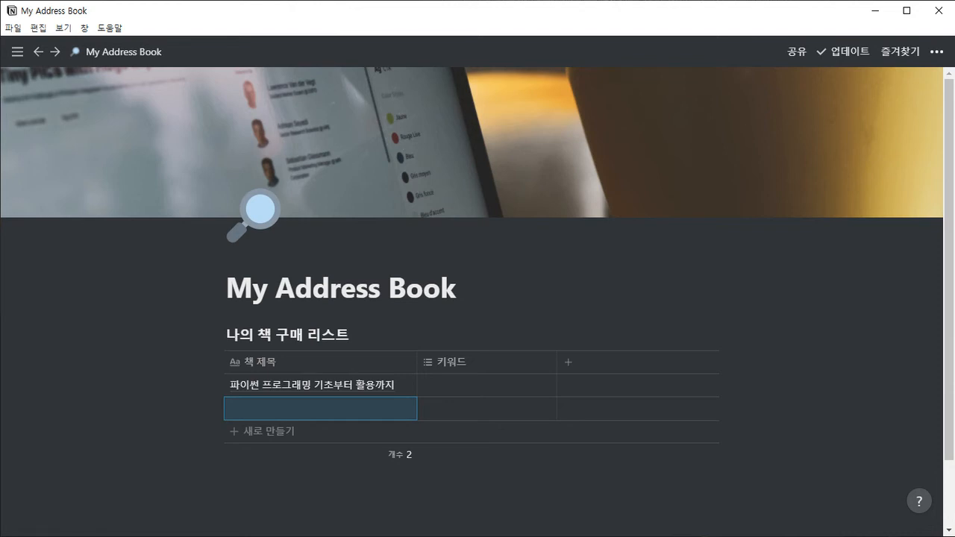
Step: Enter 데이터 분석을 위한 파이썬 as the book title in the second row
key("Return")
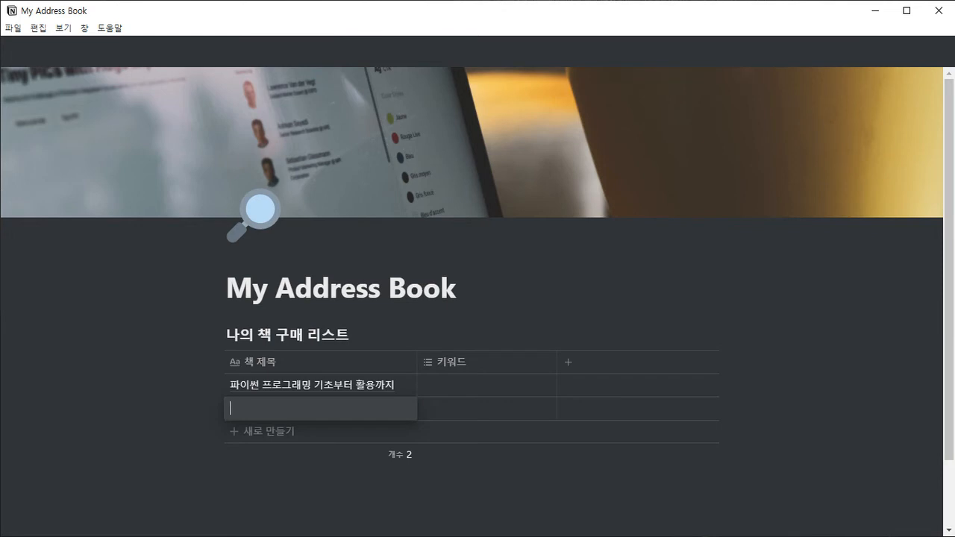
type("데이터 분석을 위한 파이썬")
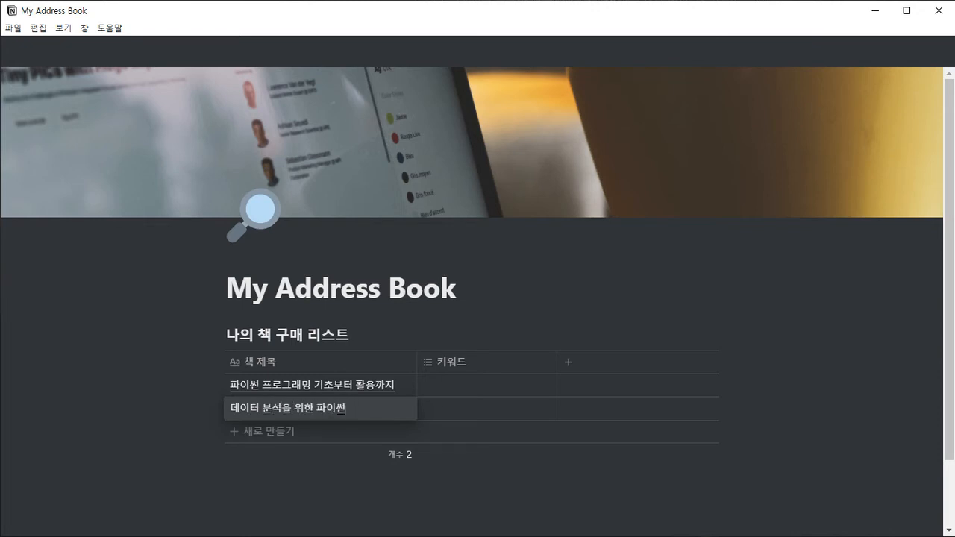
key("Return")
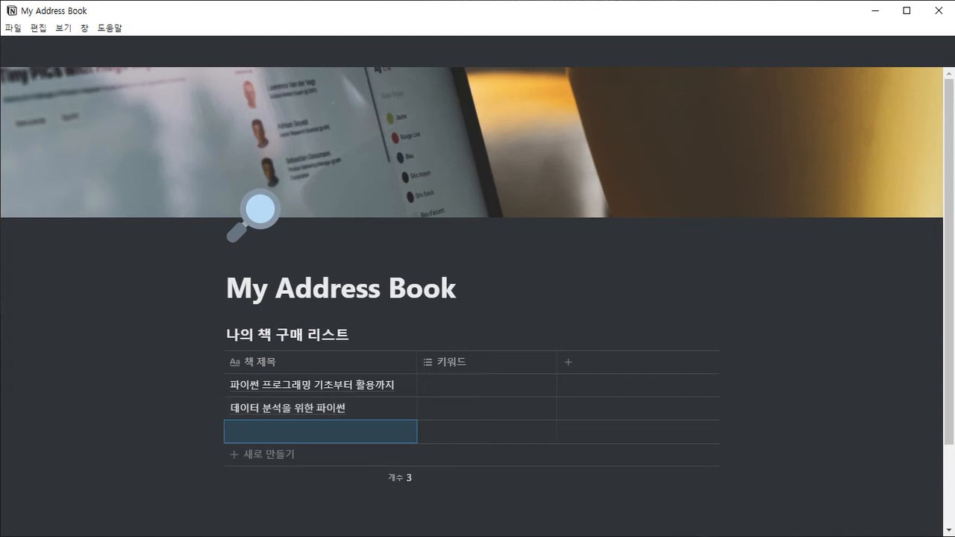
Step: Enter 웹 크롤링 초보자를 위한 파이썬 입문 as the book title in the third row
key("Return")
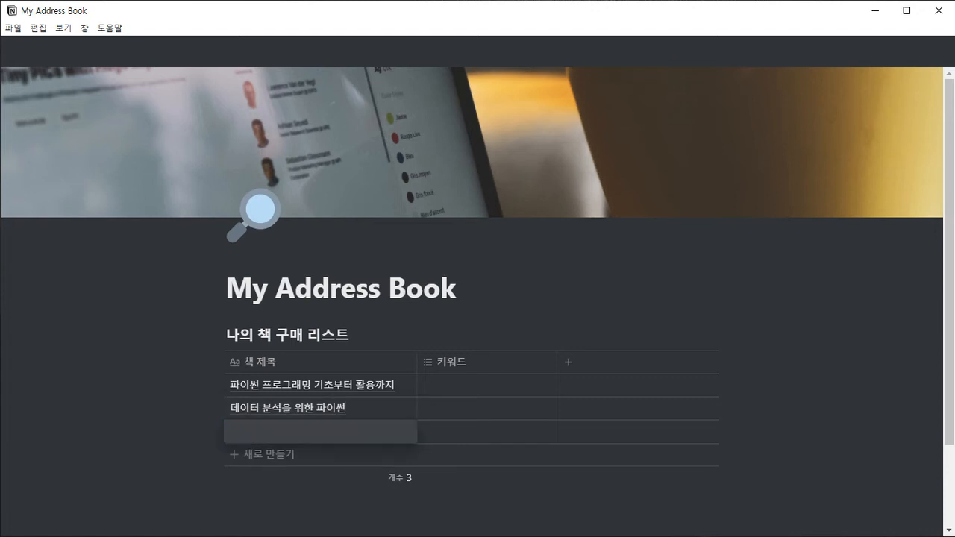
type("웹 크롤링을")
key("BackSpace")
type("초보자를 위한 파이썬 입문")
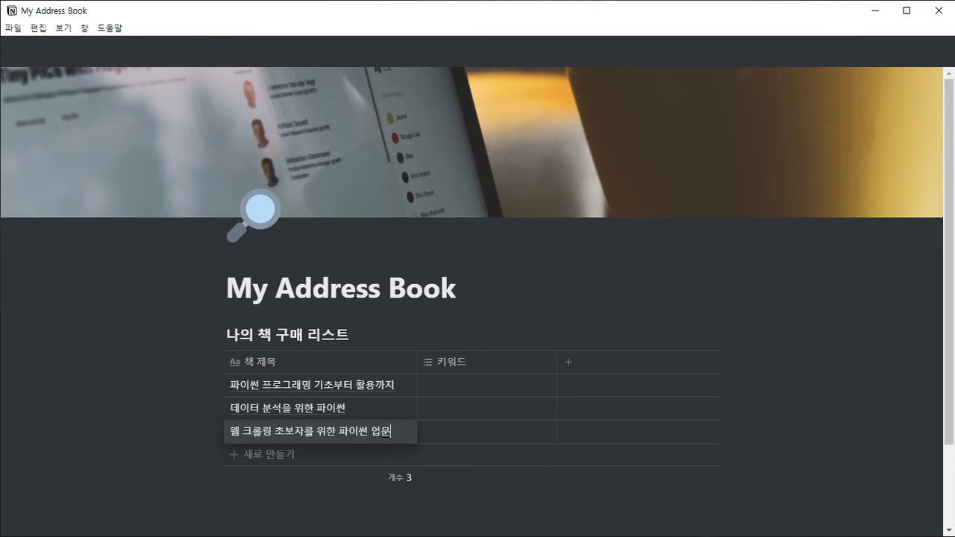
key("Return")
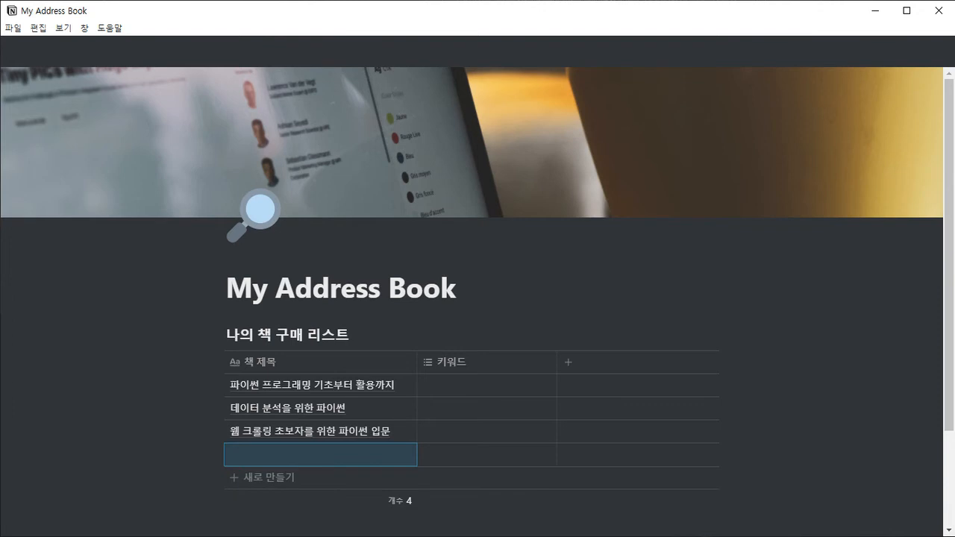
Step: Enter 파이썬과 판다스 입문 as the book title in the fourth row
key("Return")
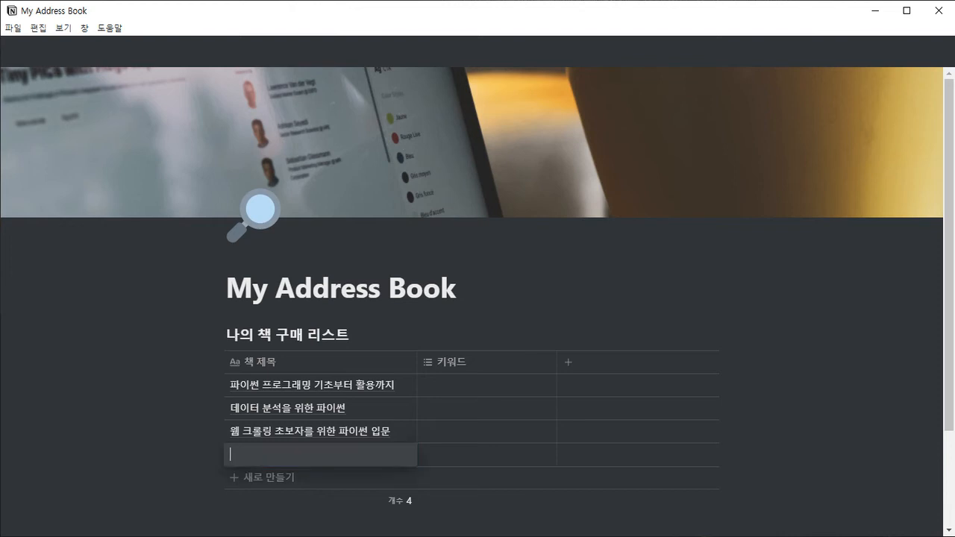
type("파이썬과 판다스 입문")
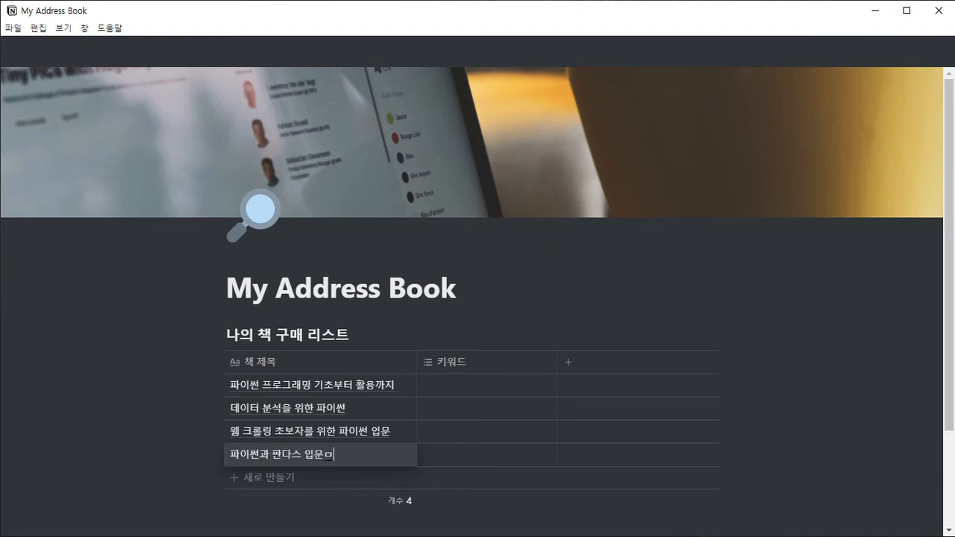
left_click(194, 299)
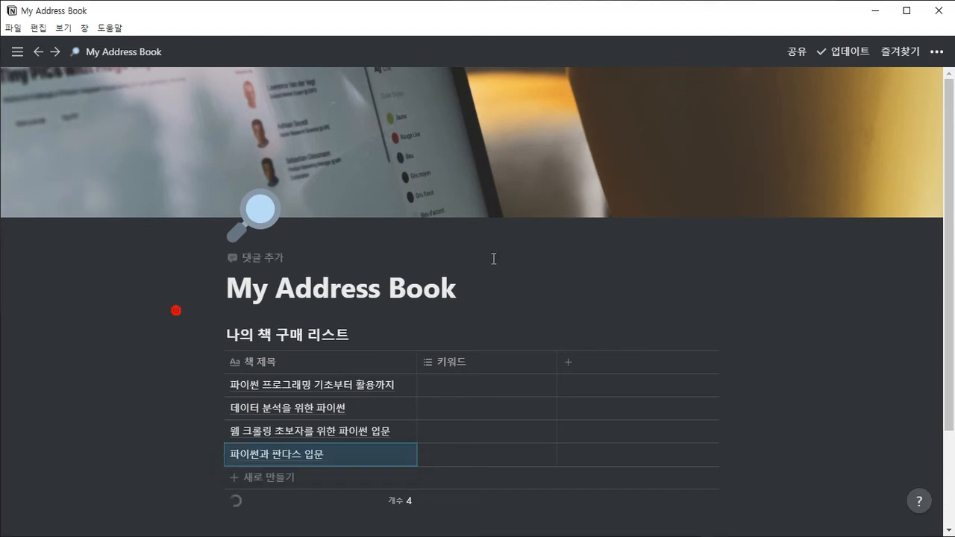
left_click(514, 285)
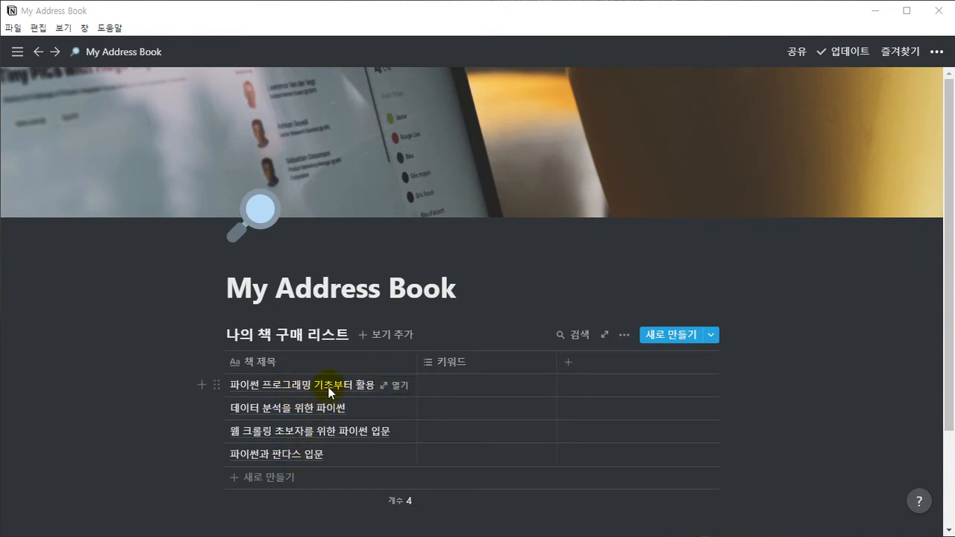
Step: Examine the 키워드 column's property type and the option lists of its first two cells
left_click(446, 386)
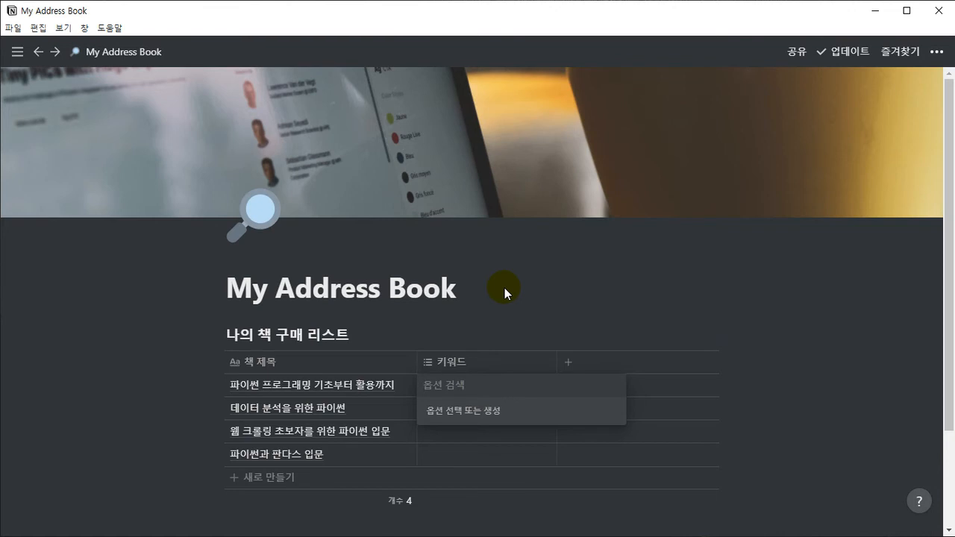
left_click(441, 363)
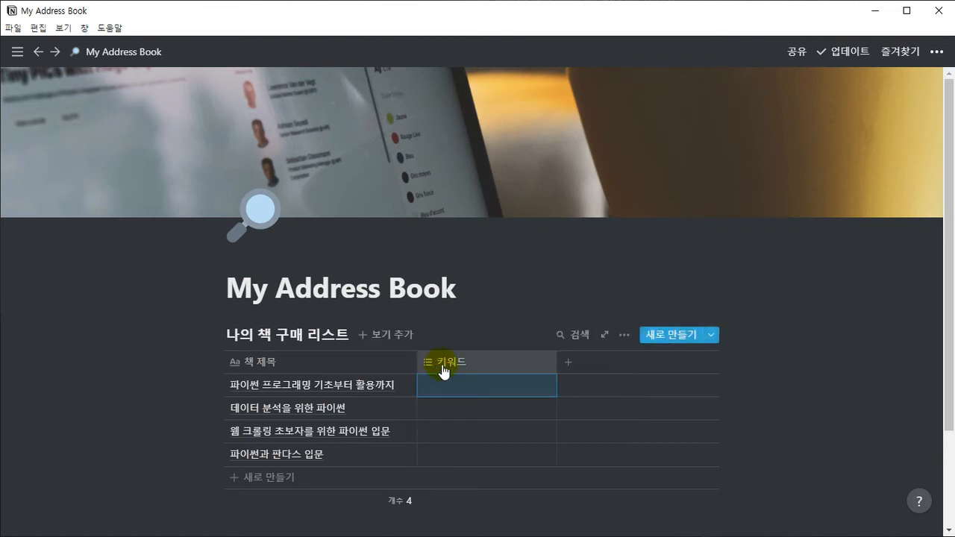
left_click(442, 364)
mouse_move(430, 153)
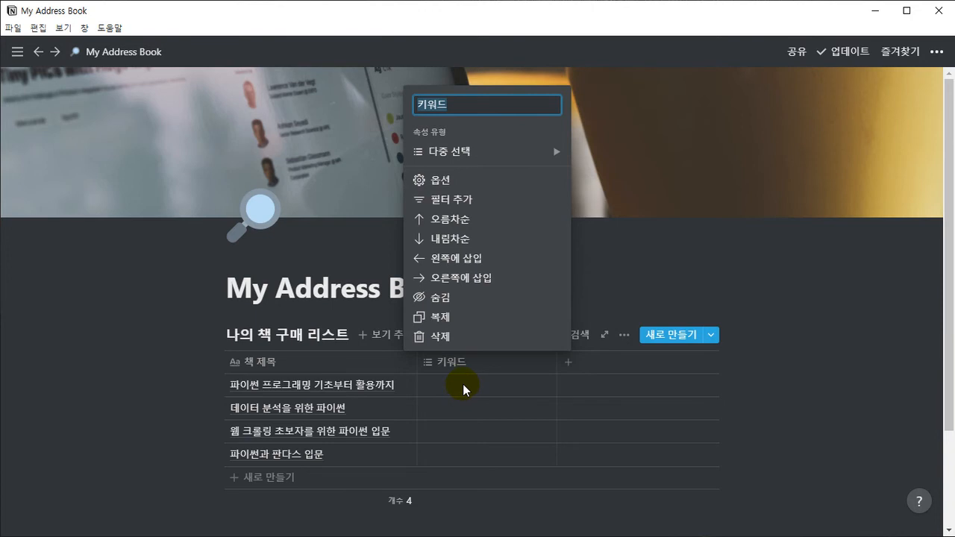
left_click(433, 415)
left_click(455, 410)
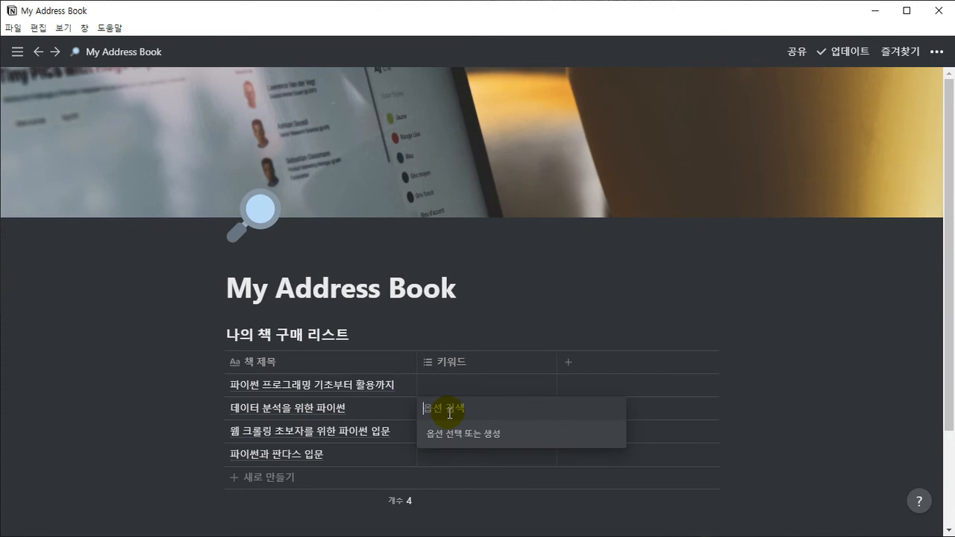
key("Escape")
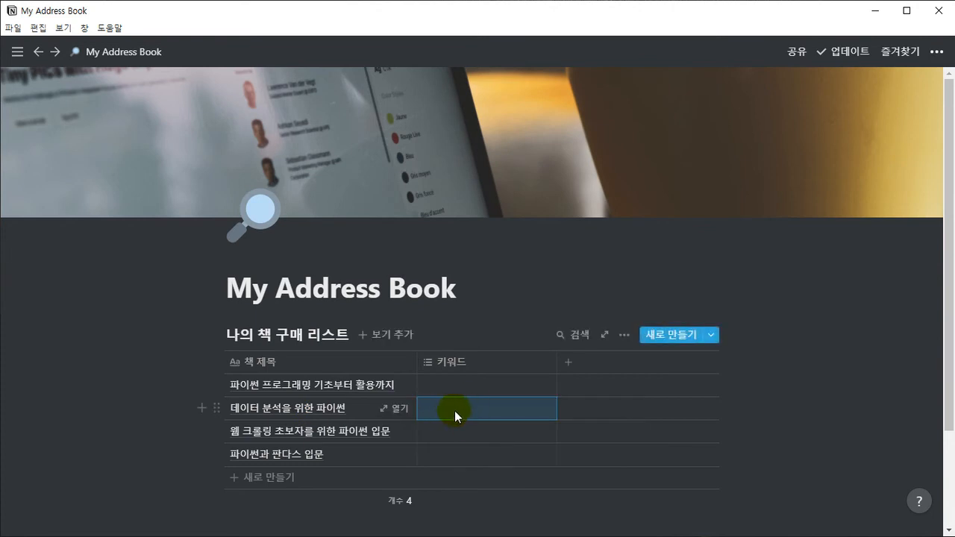
left_click(454, 387)
key("Escape")
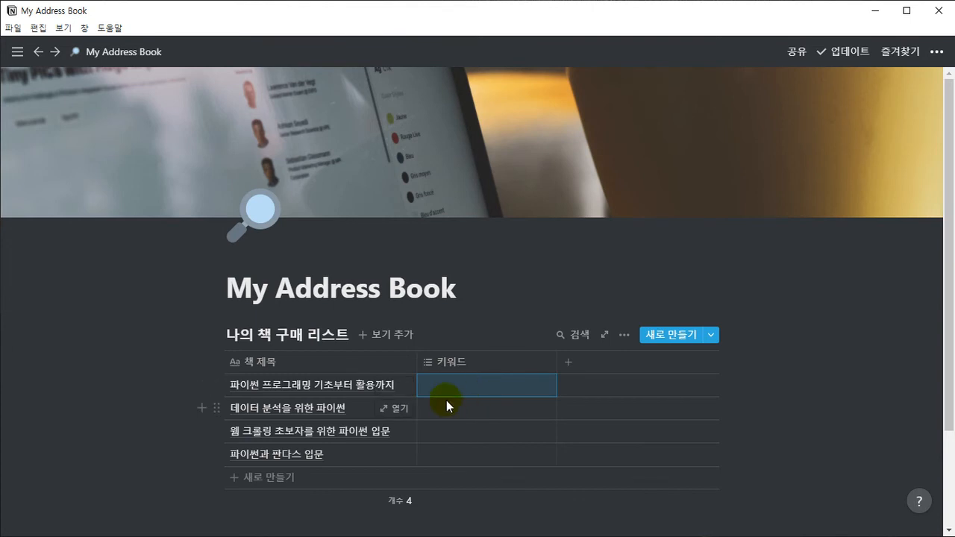
Step: Create the keyword option 파이썬 in the 키워드 cell of the 파이썬 프로그래밍 기초부터 활용까지 row
left_click(451, 385)
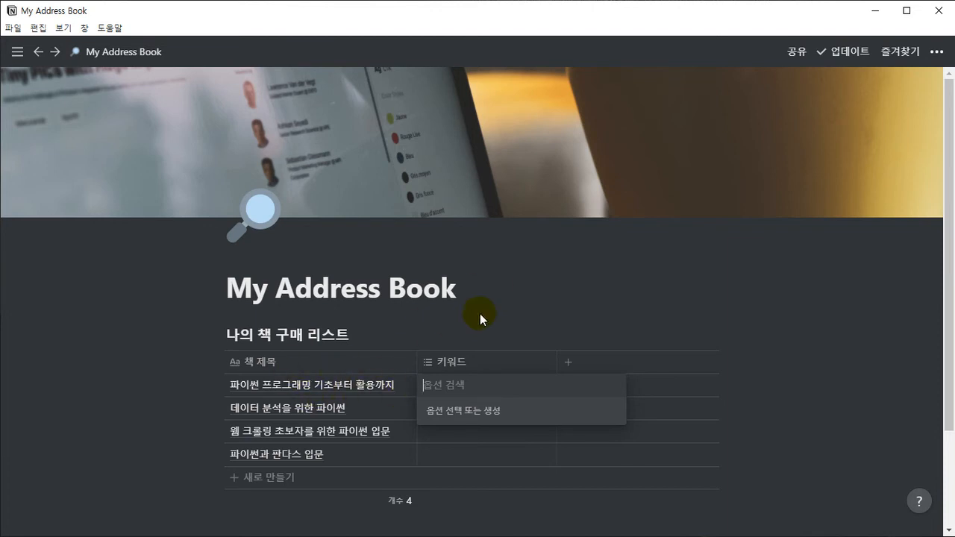
type("파이썬")
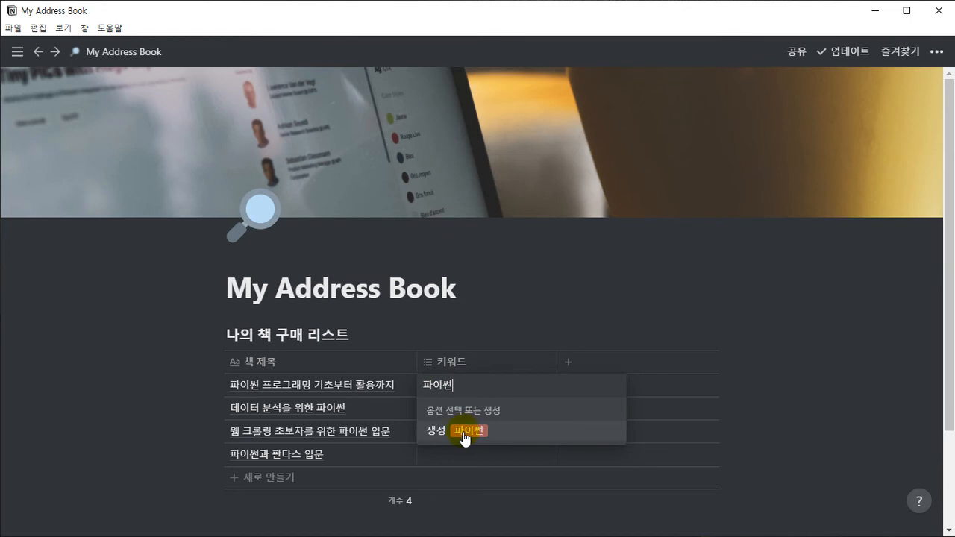
left_click(455, 383)
left_click_drag(478, 389, 425, 387)
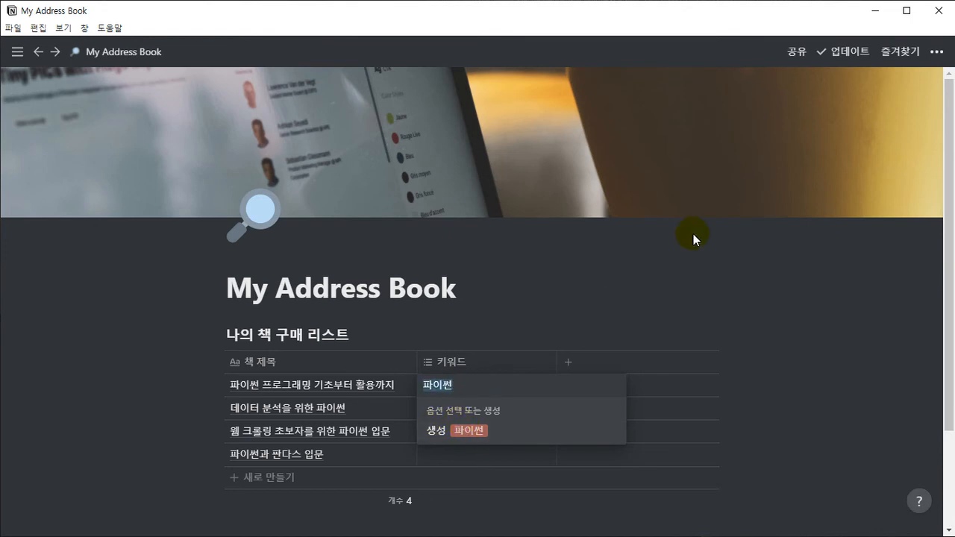
key("BackSpace")
type("파이썬")
key("Return")
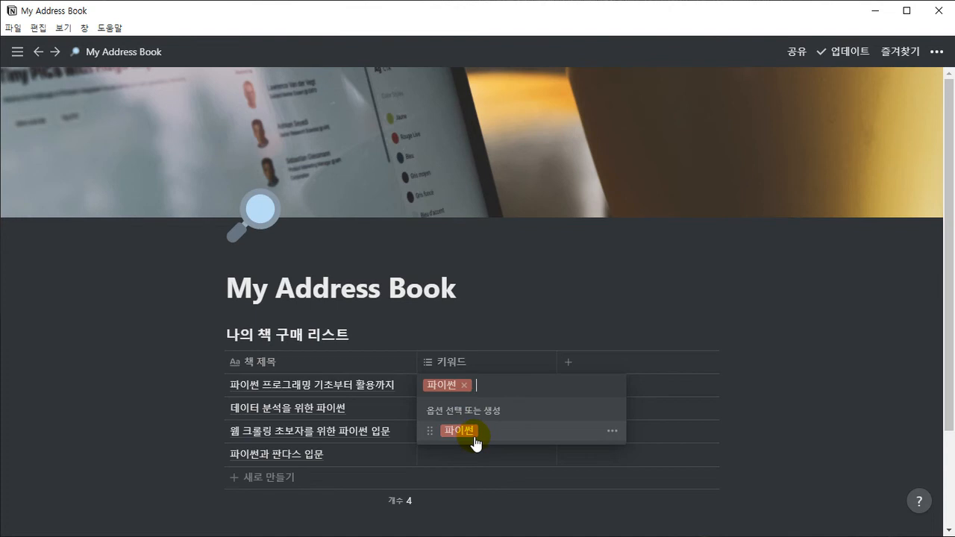
left_click(518, 299)
left_click(503, 302)
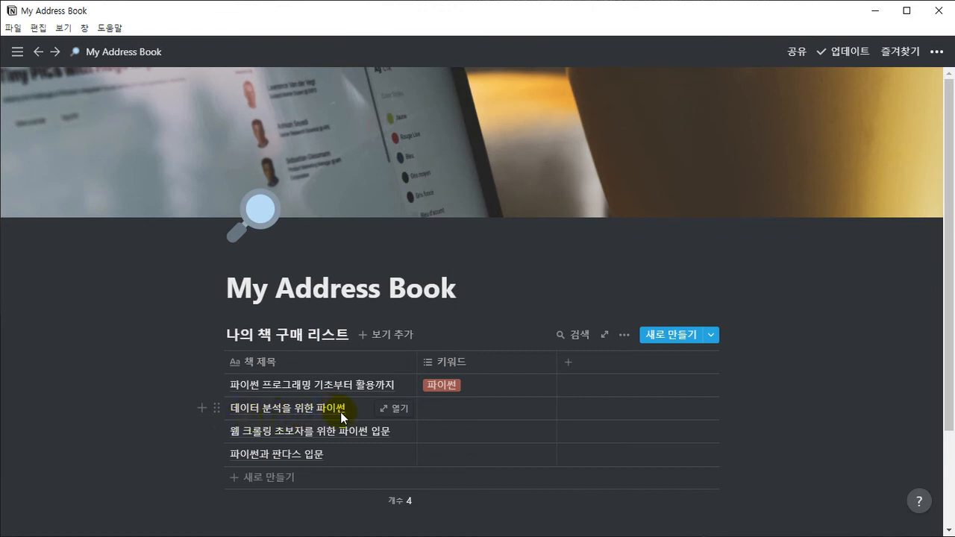
Step: Assign the existing 파이썬 keyword to the 데이터 분석을 위한 파이썬 row
left_click(444, 416)
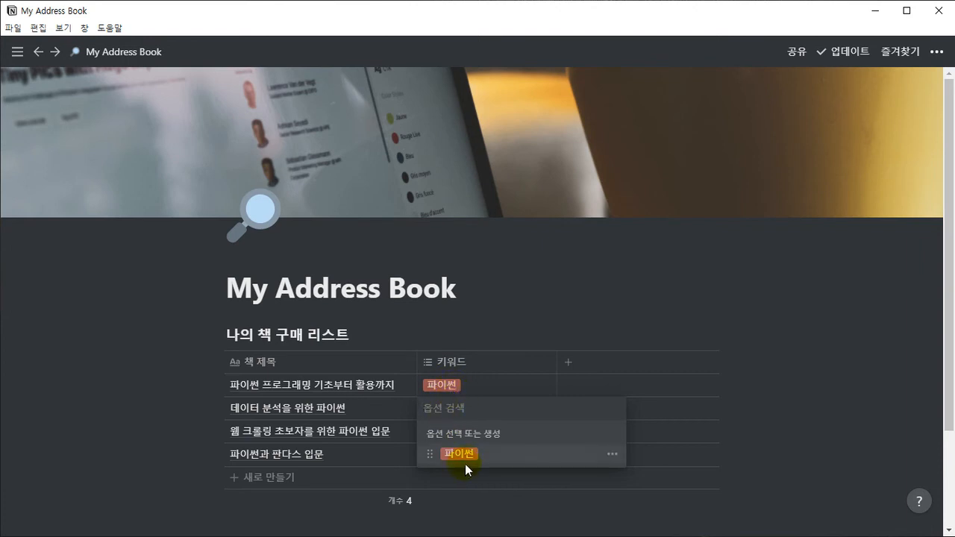
left_click(497, 302)
left_click(508, 295)
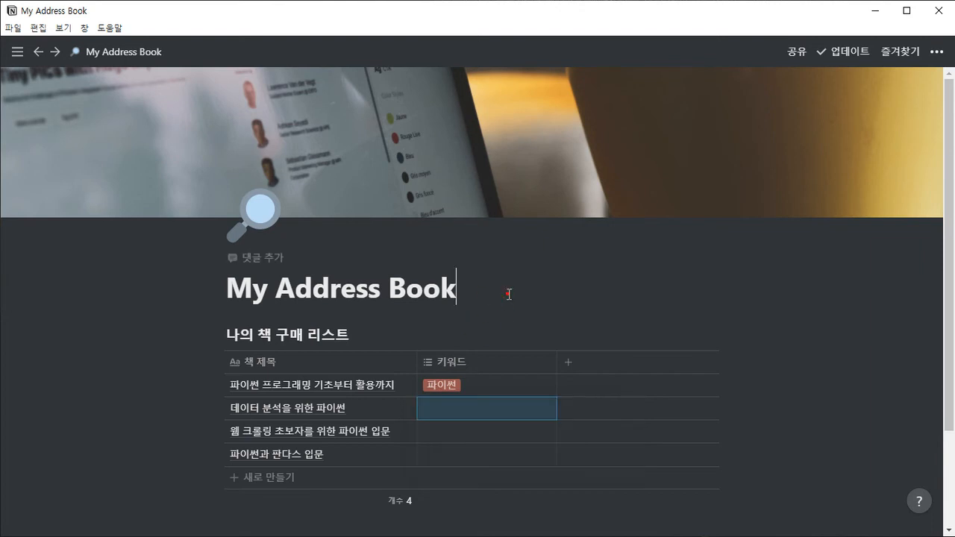
left_click(443, 404)
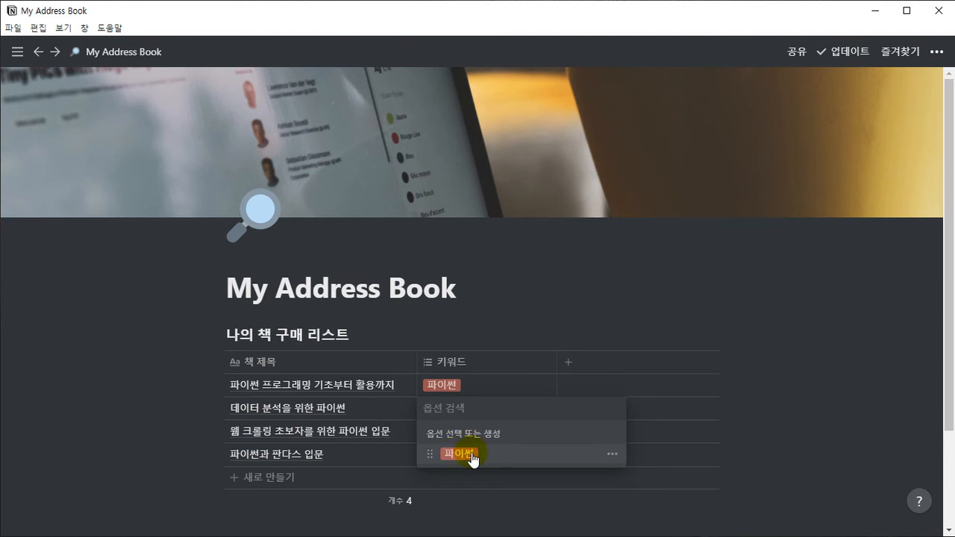
left_click(457, 454)
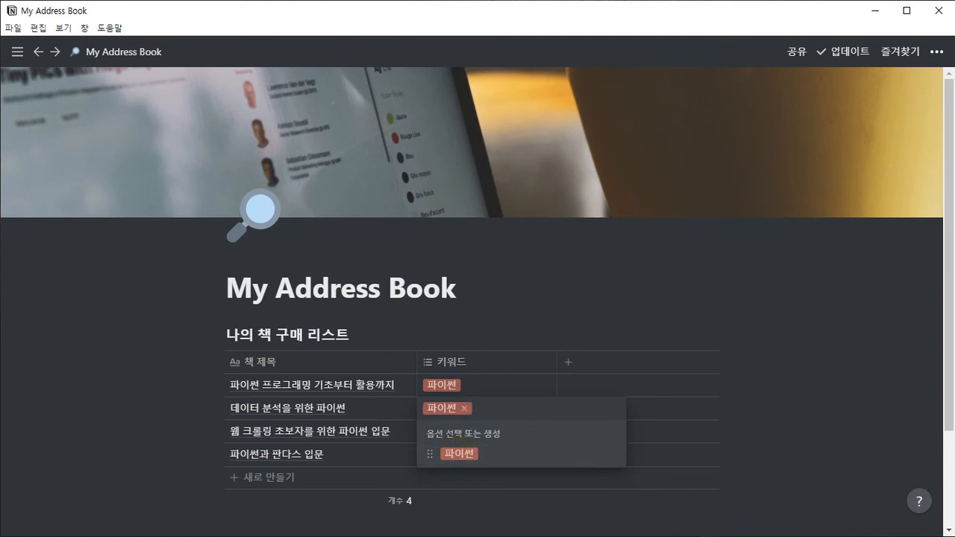
left_click(495, 305)
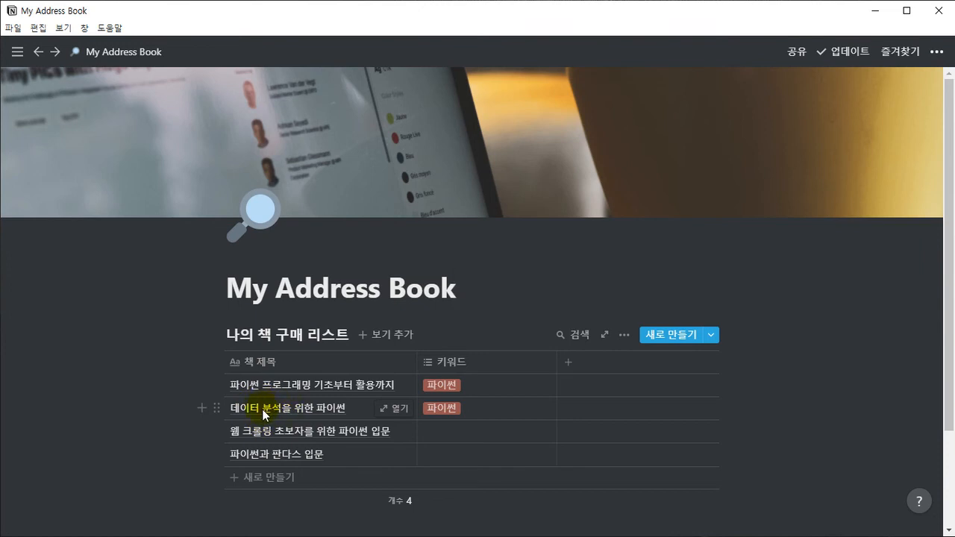
Step: Create and assign a second keyword, 데이터, in the 데이터 분석을 위한 파이썬 row
left_click(473, 408)
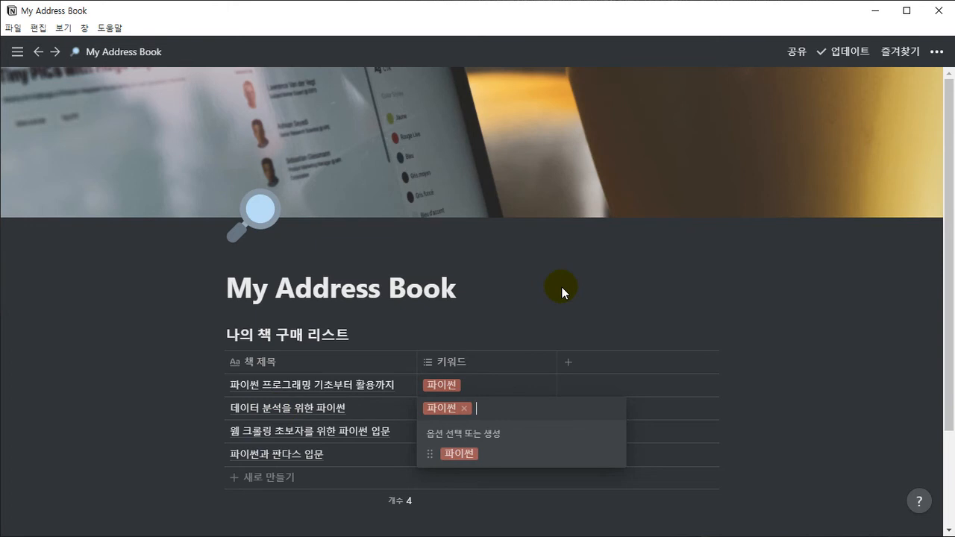
type("데이터")
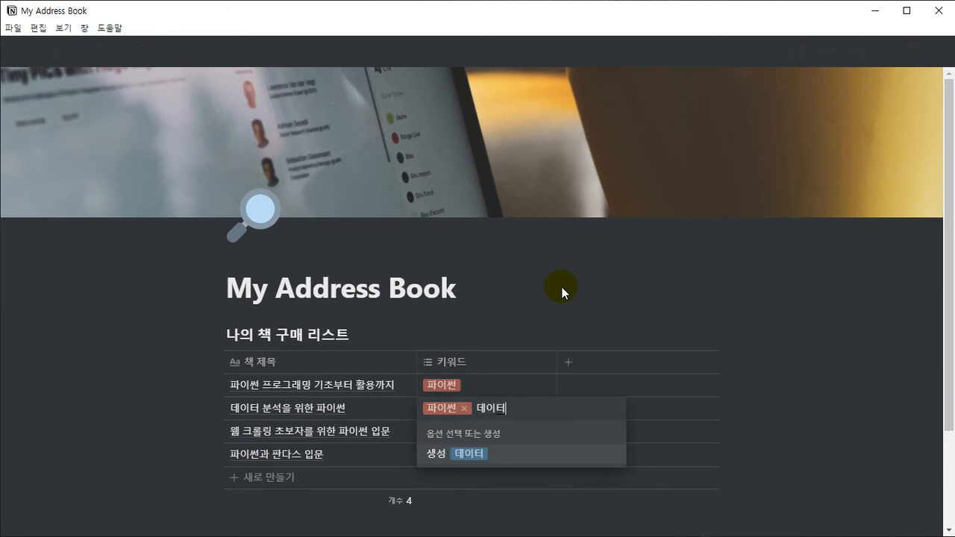
key("Return")
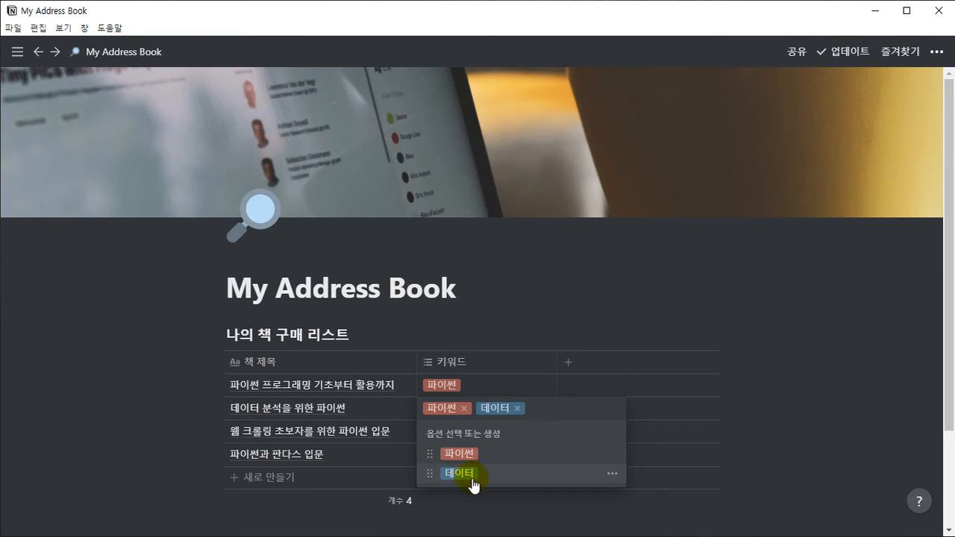
key("Escape")
left_click(120, 390)
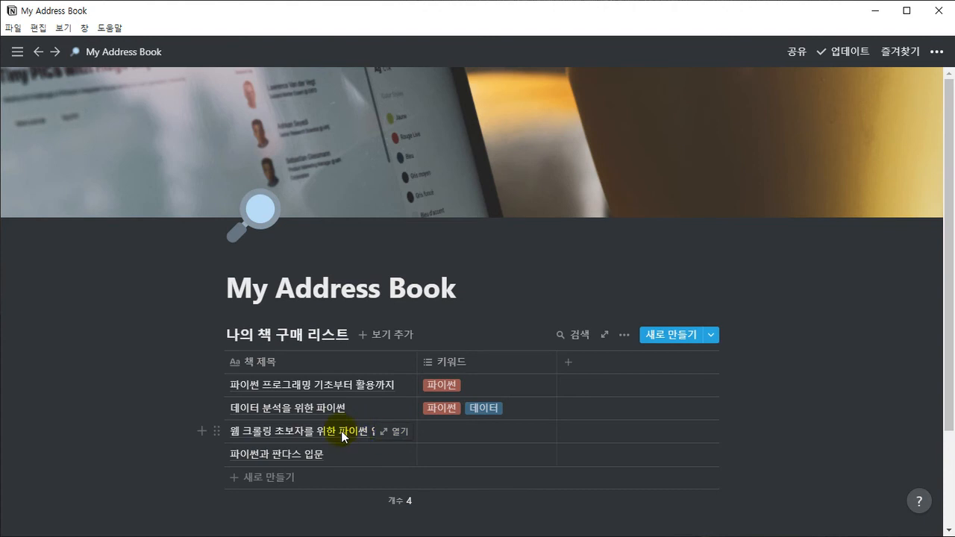
Step: Examine the 키워드 column's property type and the option list offered in the third row's 키워드 cell
left_click(454, 433)
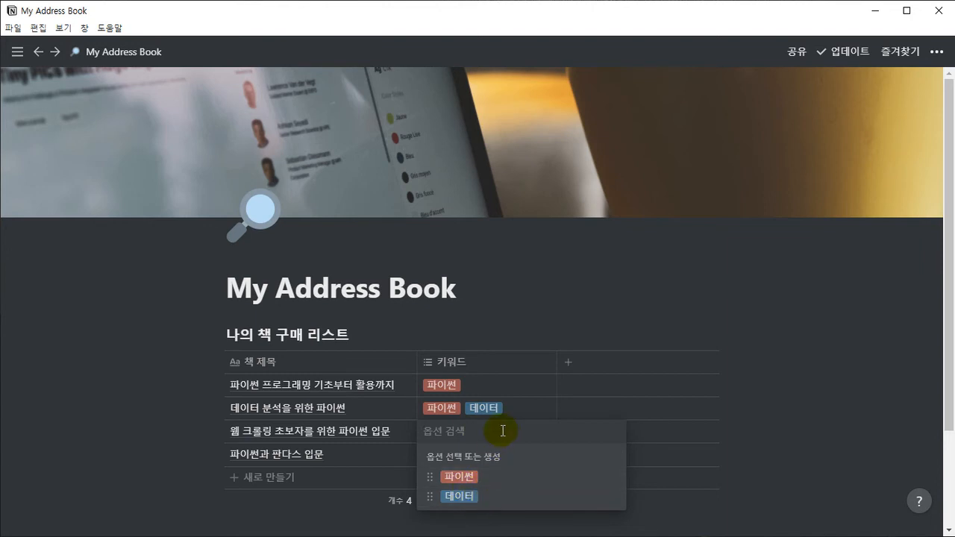
left_click(436, 363)
left_click(454, 366)
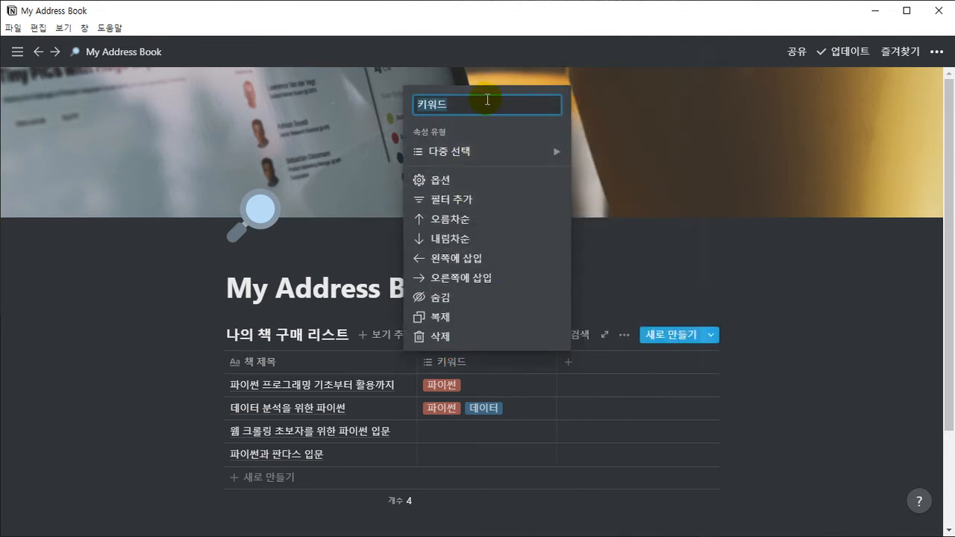
left_click_drag(413, 145, 482, 165)
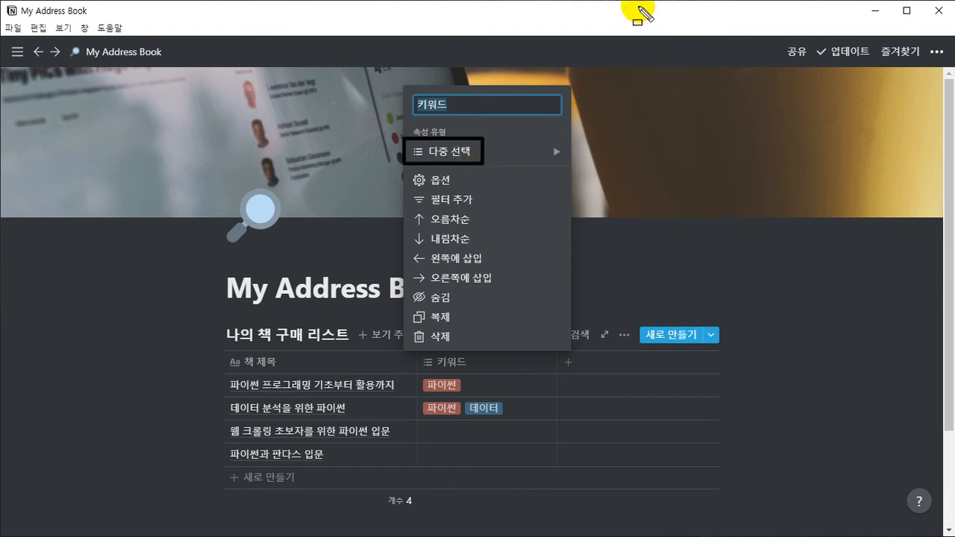
left_click_drag(532, 214, 490, 175)
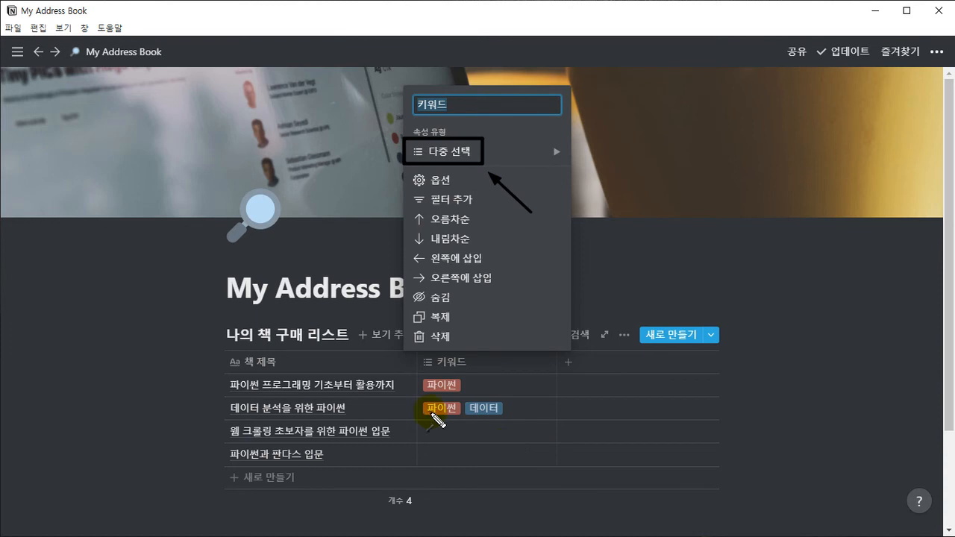
mouse_move(321, 472)
left_mouse_down()
mouse_move(394, 403)
mouse_move(415, 393)
mouse_move(415, 409)
left_mouse_up()
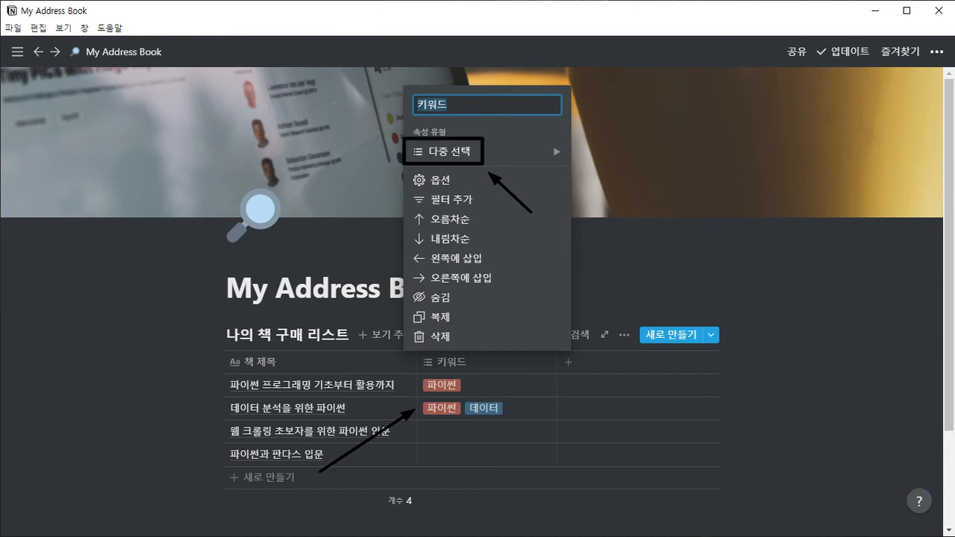
key("Escape")
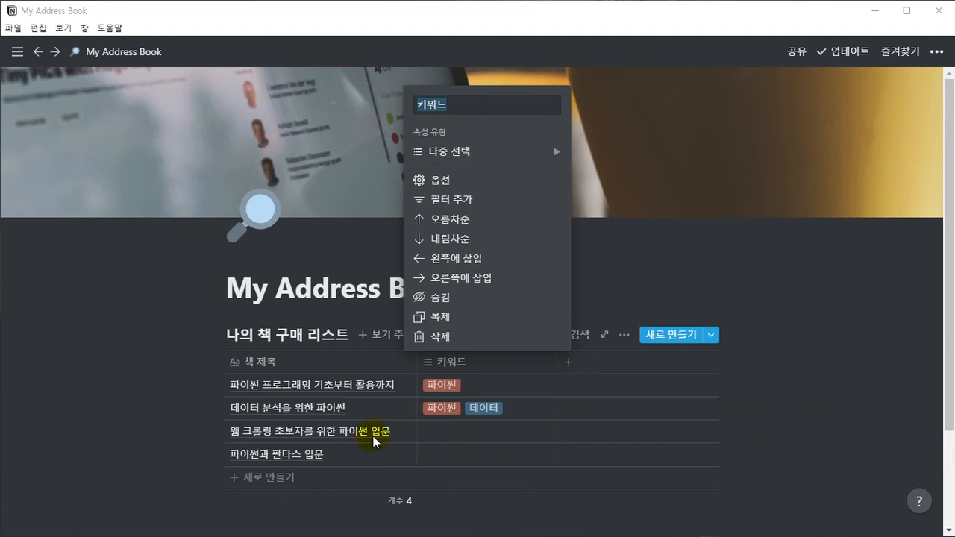
Step: Assign the existing 파이썬 keyword to the 웹 크롤링 초보자를 위한 파이썬 입문 row, and add and remove 데이터 there
left_click(444, 436)
left_click(441, 436)
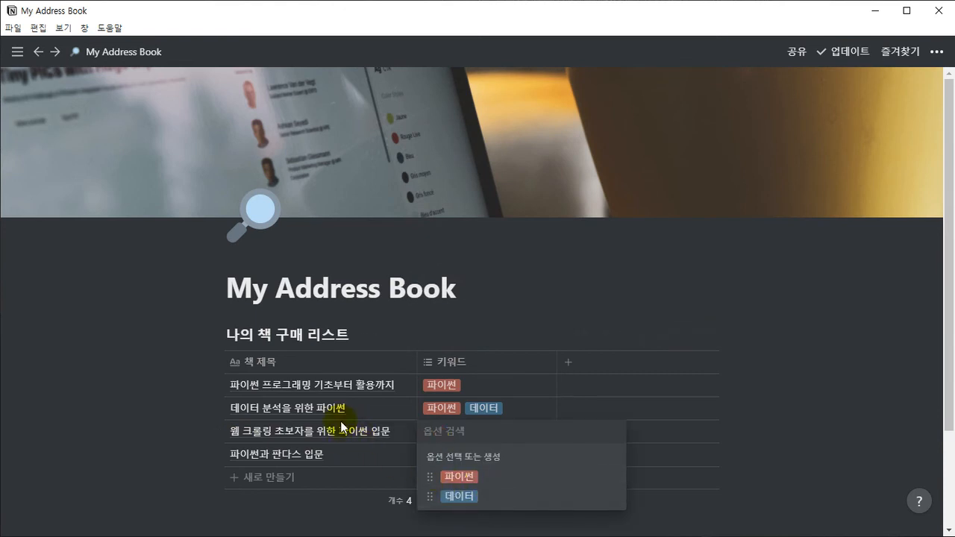
left_click(458, 478)
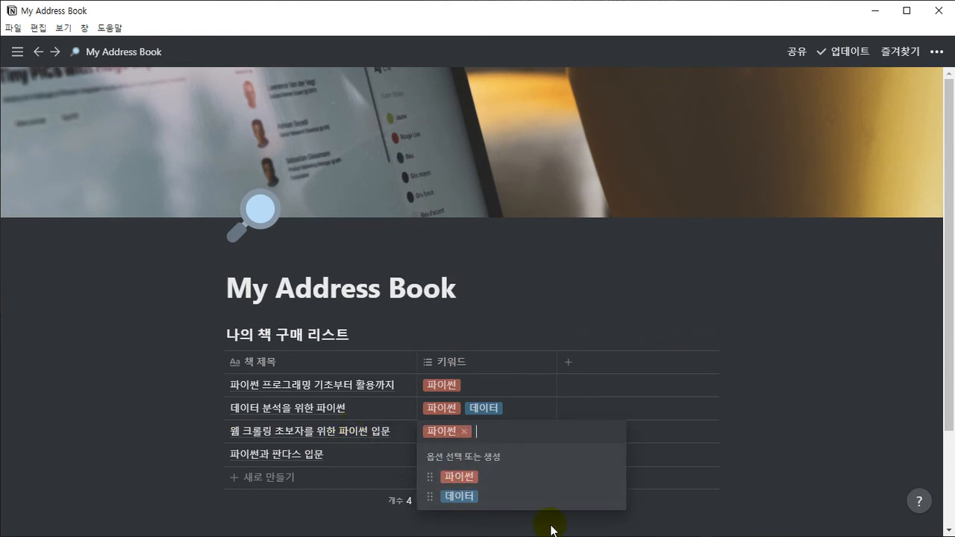
left_click(456, 496)
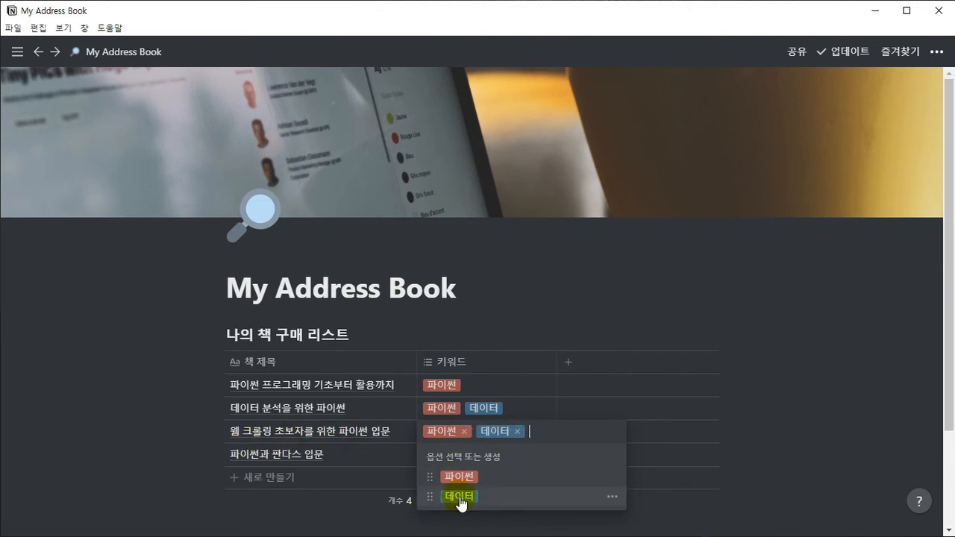
left_click(517, 431)
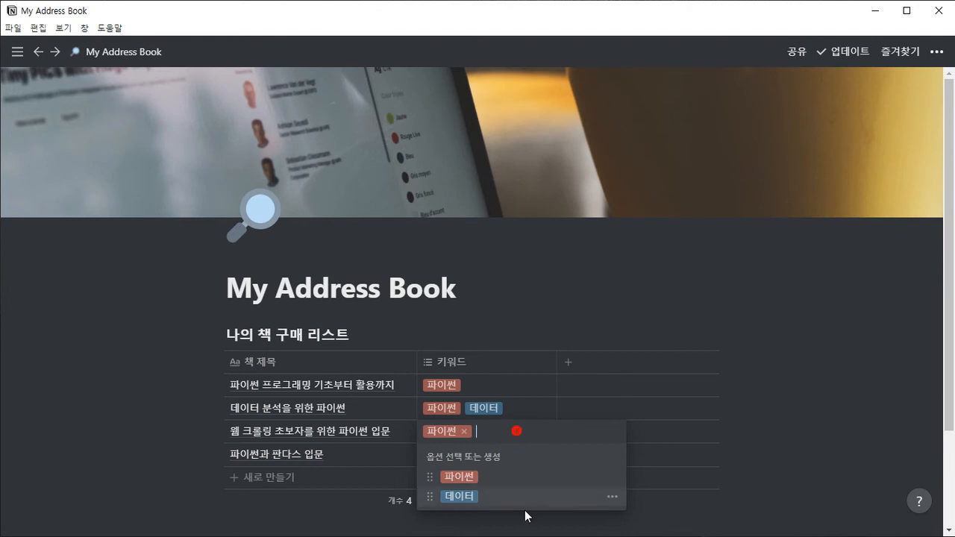
left_click(504, 296)
left_click(560, 302)
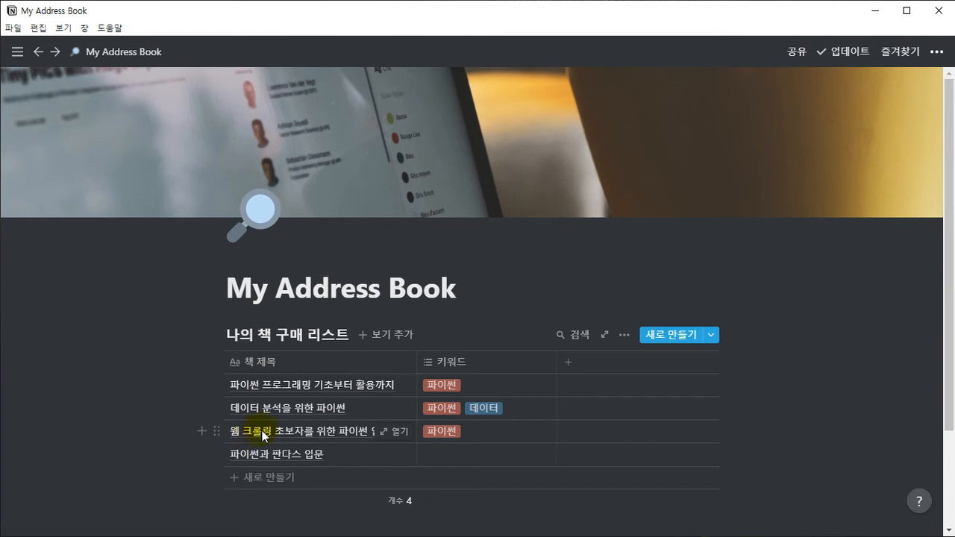
Step: Create and assign a second keyword, 크롤링, in the 웹 크롤링 초보자를 위한 파이썬 입문 row
left_click(455, 431)
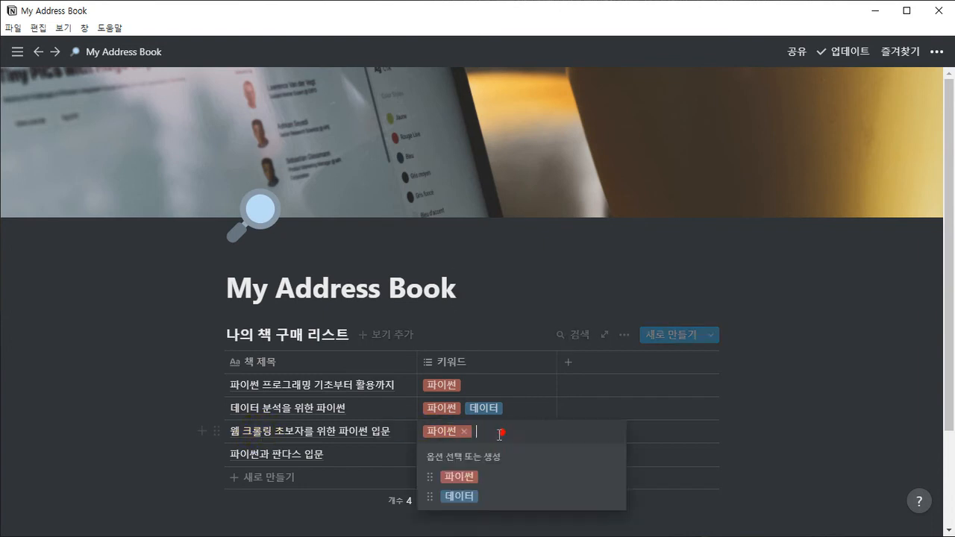
type("크롤링")
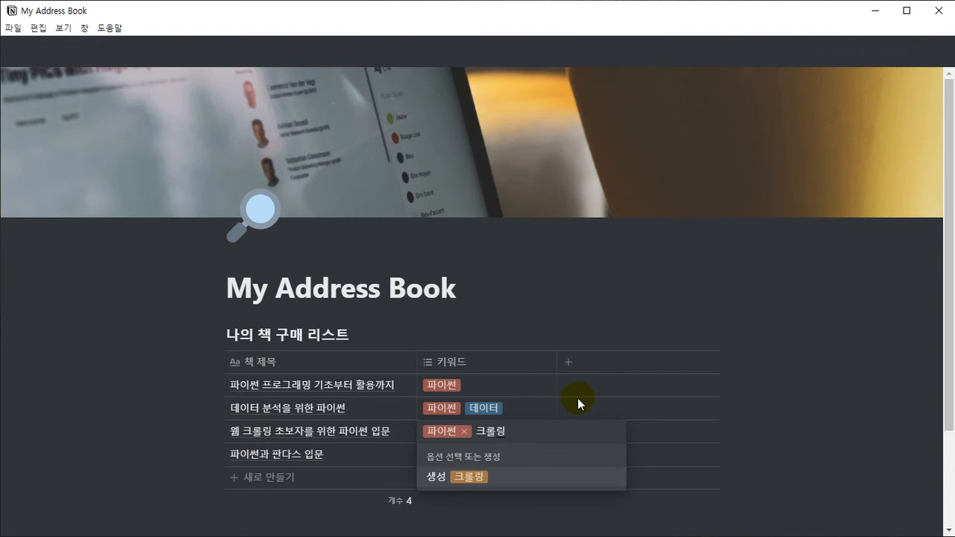
left_click(470, 481)
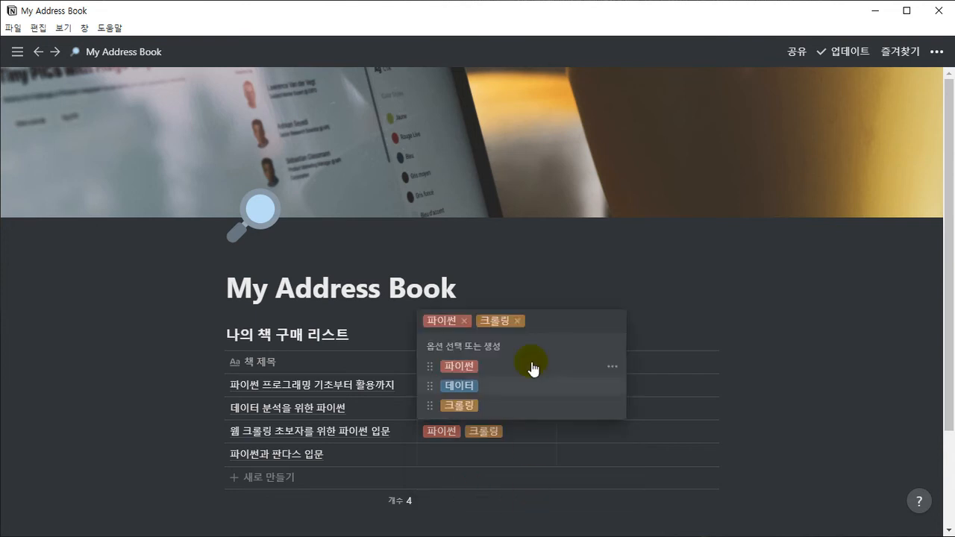
left_click(522, 289)
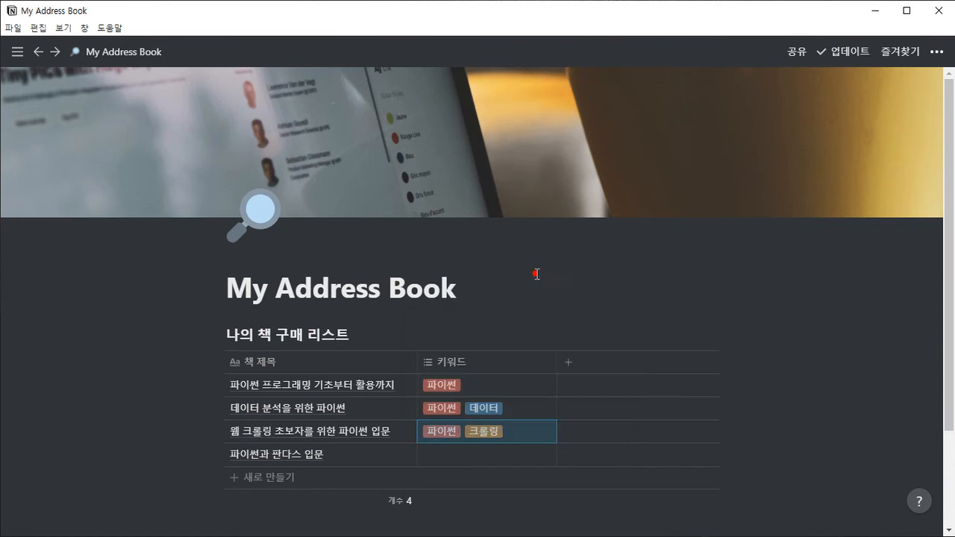
left_click(535, 294)
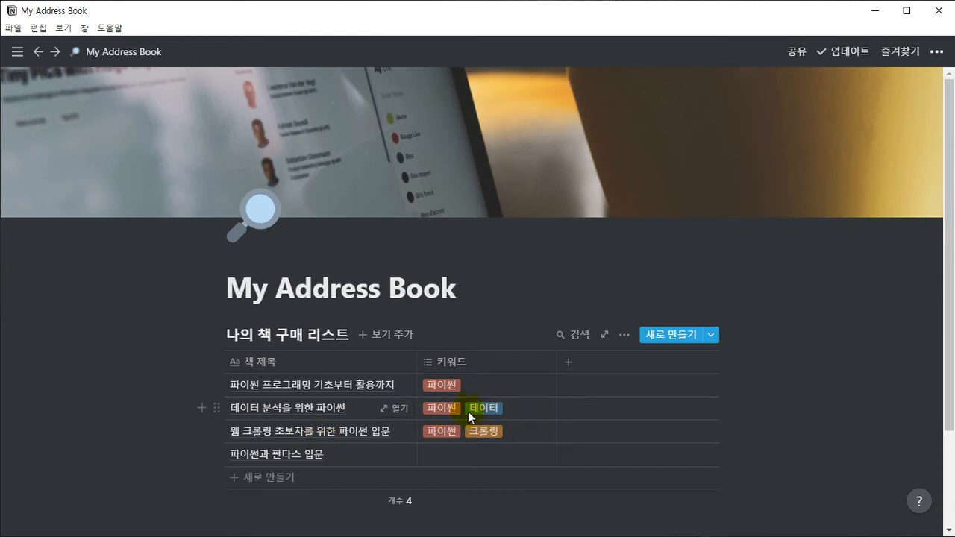
Step: Create and assign a third keyword, 초보, in the 웹 크롤링 초보자를 위한 파이썬 입문 row
left_click(534, 436)
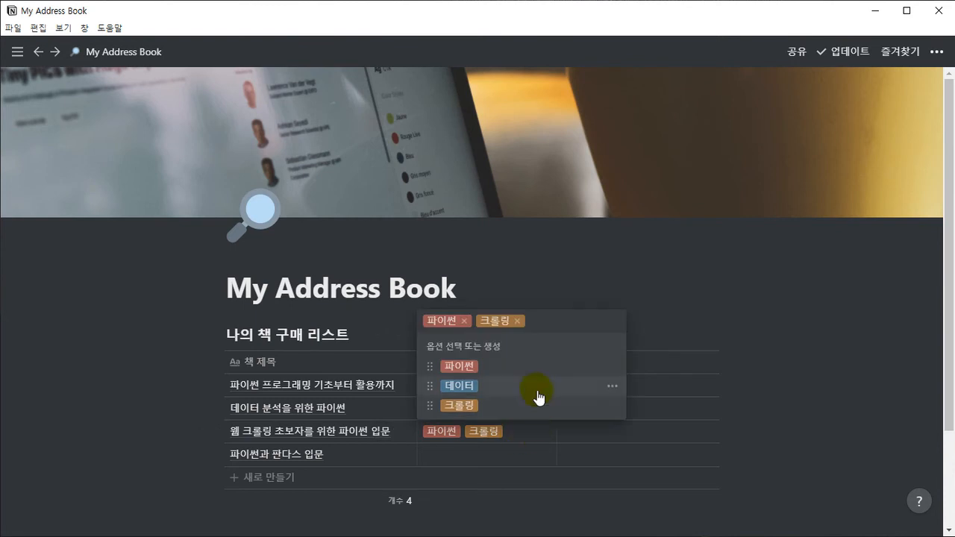
type("초보")
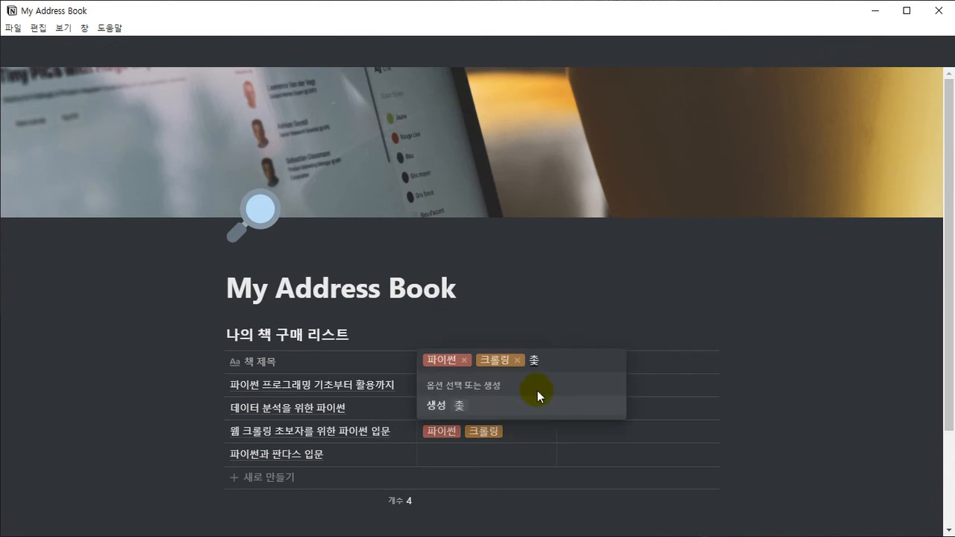
key("Return")
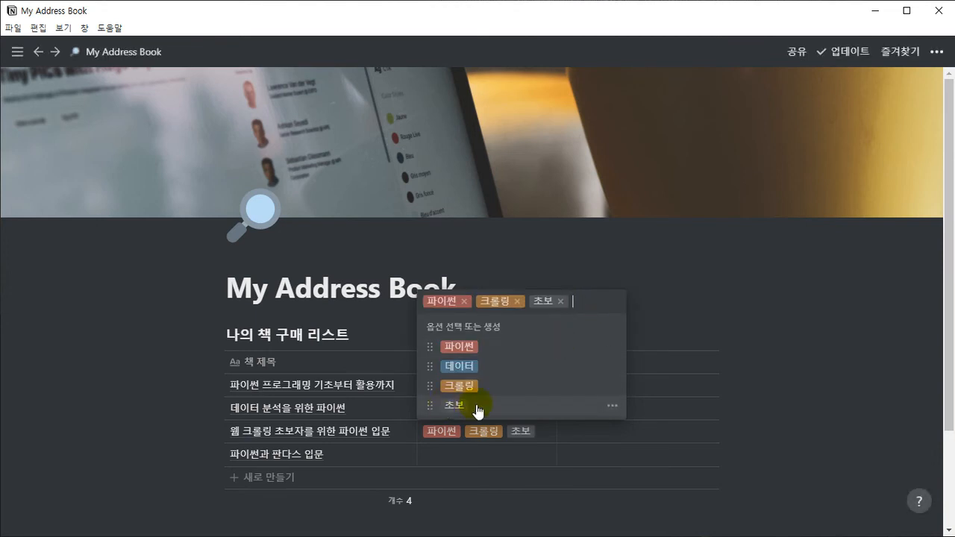
left_click(521, 260)
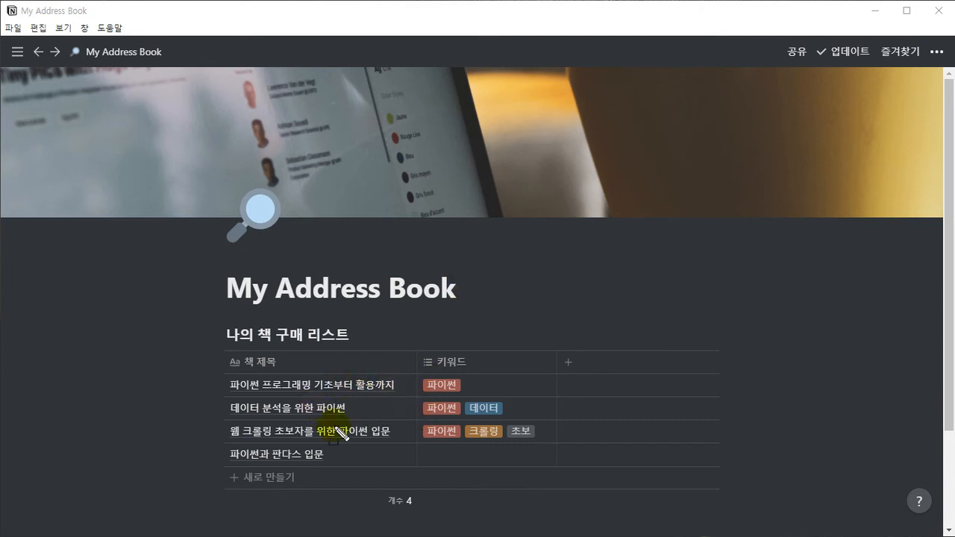
left_click_drag(418, 376, 554, 445)
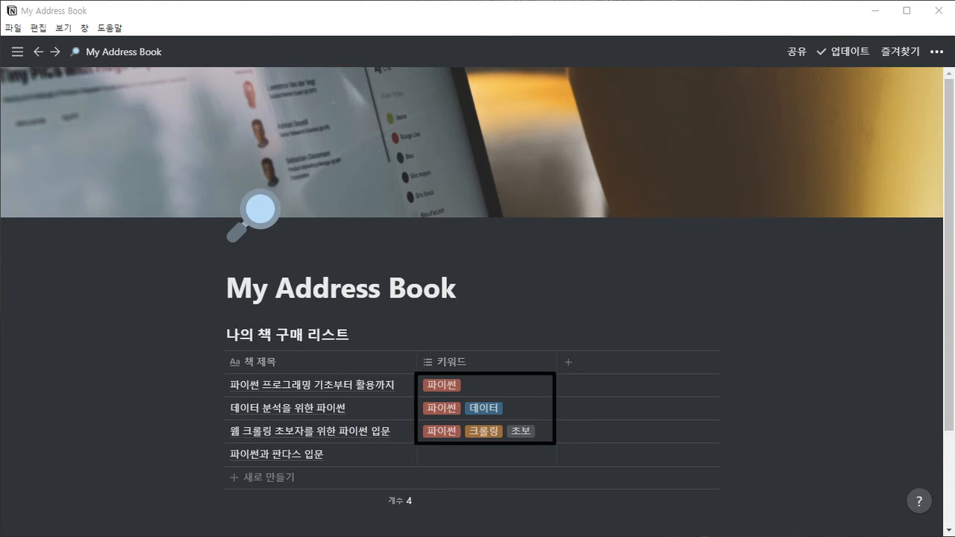
left_click_drag(597, 343, 568, 365)
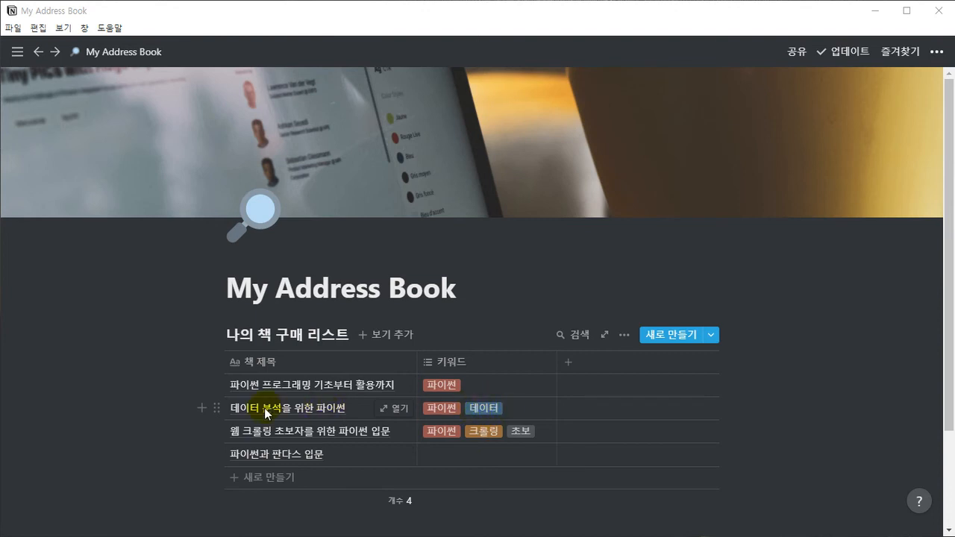
Step: Remove the 데이터 keyword from the 데이터 분석을 위한 파이썬 row
left_click(489, 408)
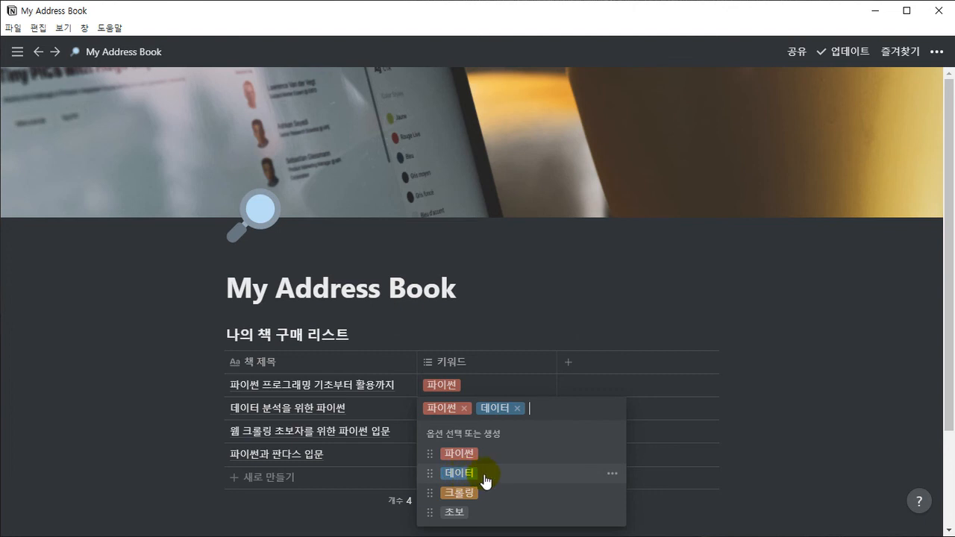
left_click(518, 409)
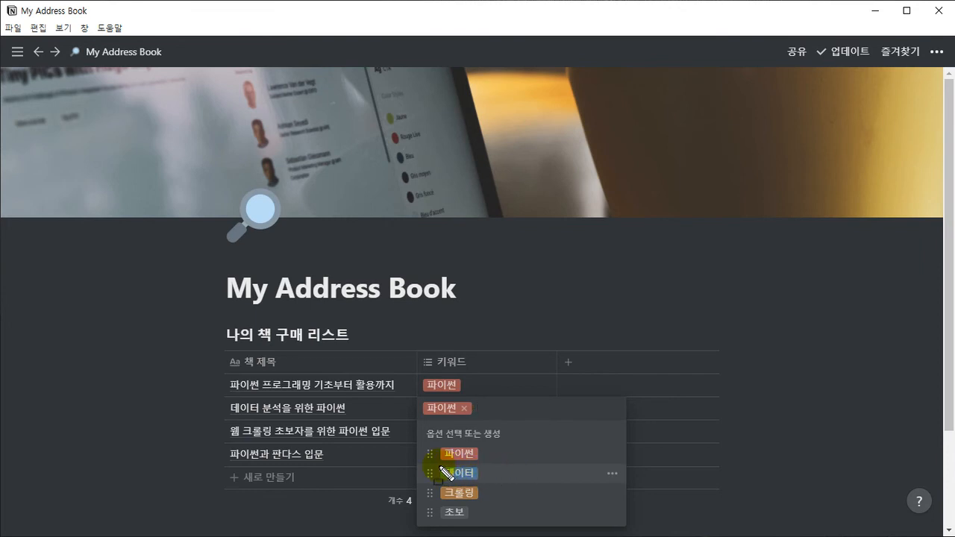
mouse_move(415, 460)
left_mouse_down()
mouse_move(548, 487)
mouse_move(533, 482)
left_mouse_up()
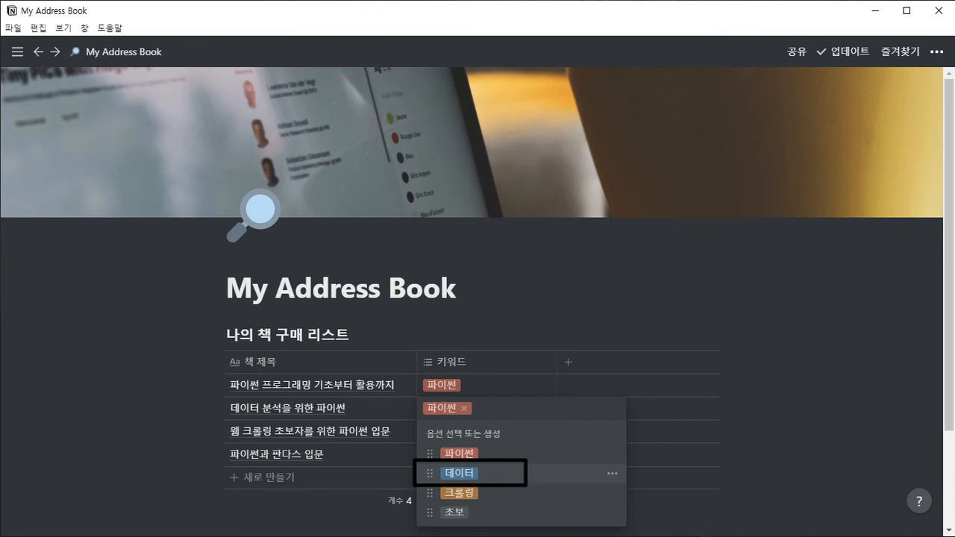
left_click_drag(561, 432, 536, 455)
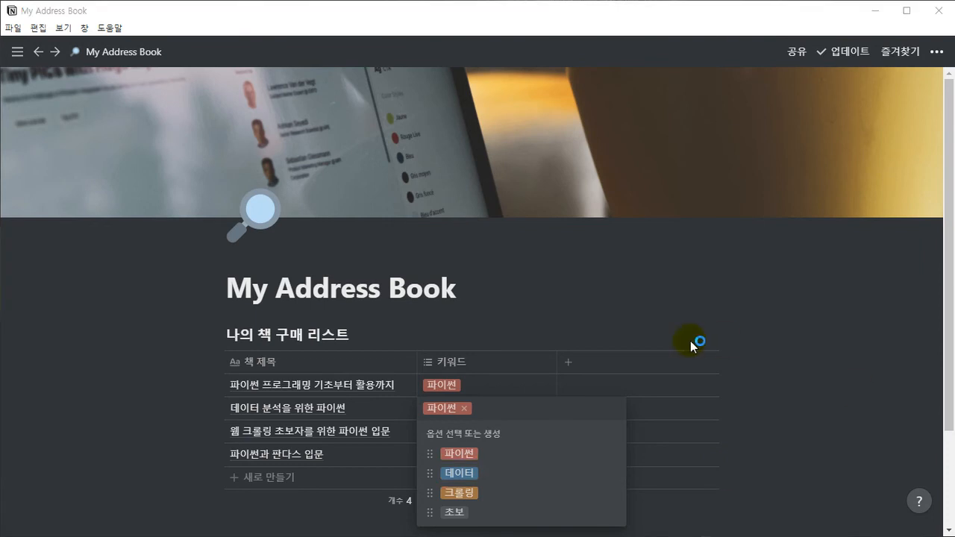
left_click(470, 283)
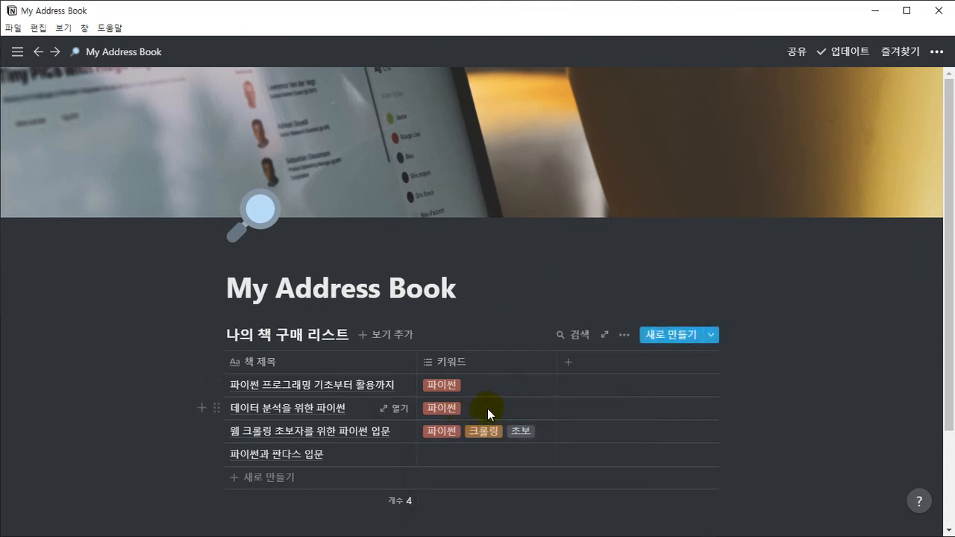
Step: Delete the 데이터 option from the 키워드 column's option list and review the remaining options in the 파이썬과 판다스 입문 row
left_click(439, 453)
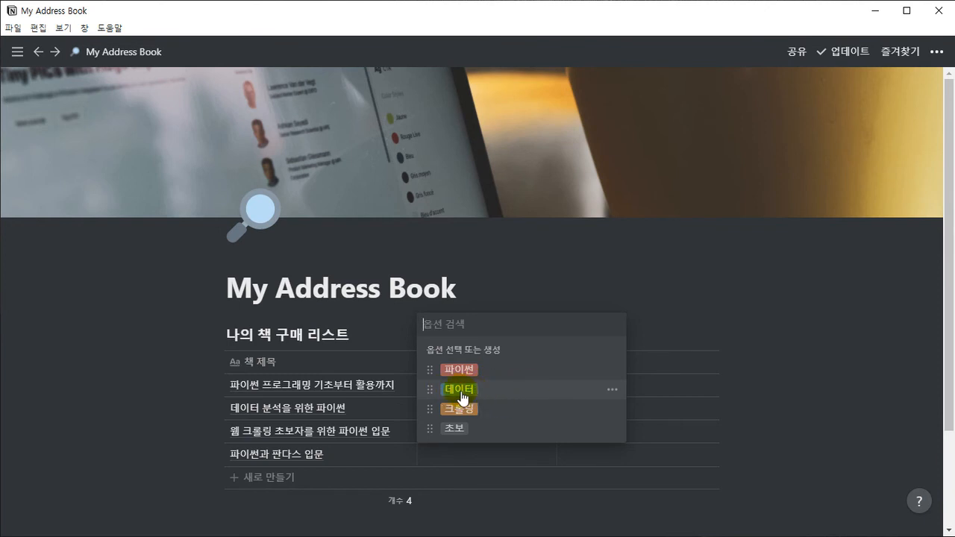
left_click(614, 391)
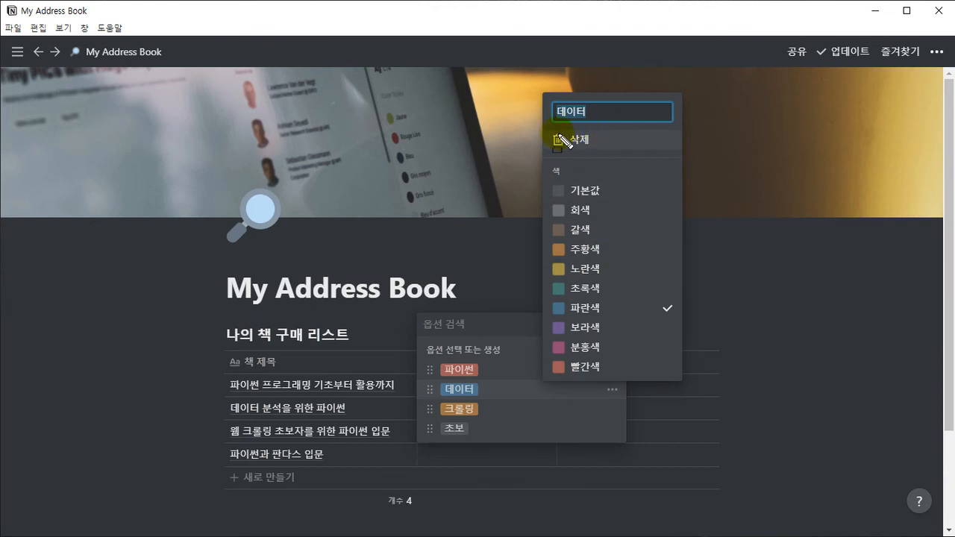
left_click_drag(545, 128, 608, 155)
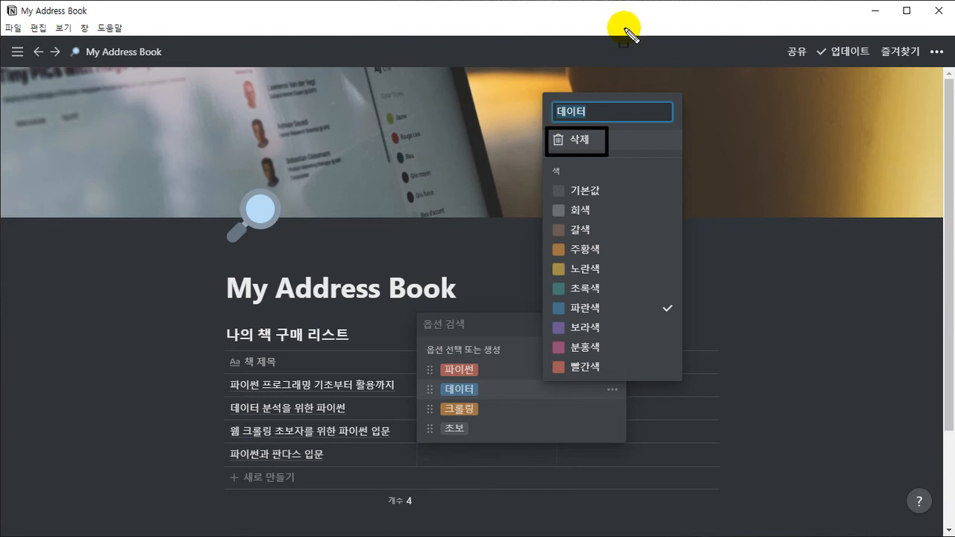
left_click_drag(656, 194, 614, 159)
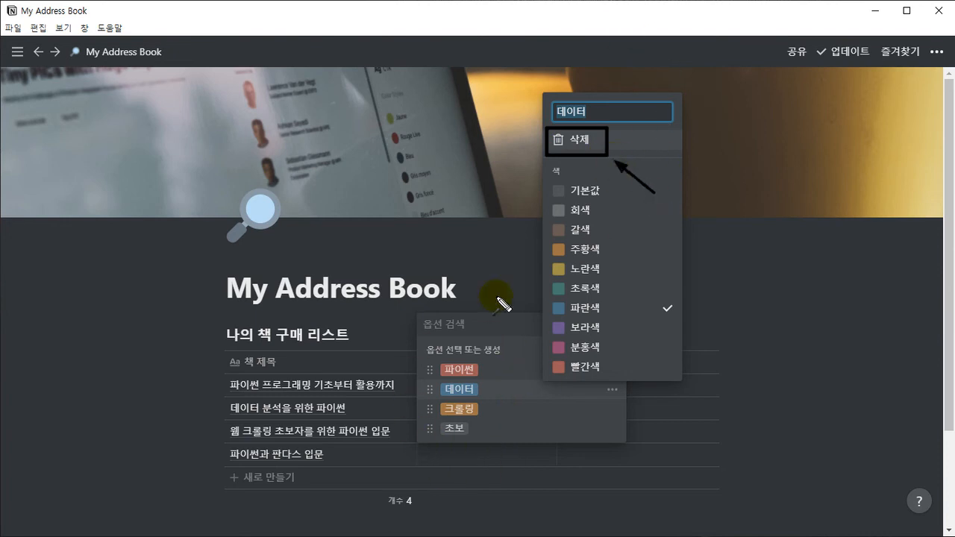
left_click_drag(415, 354, 518, 445)
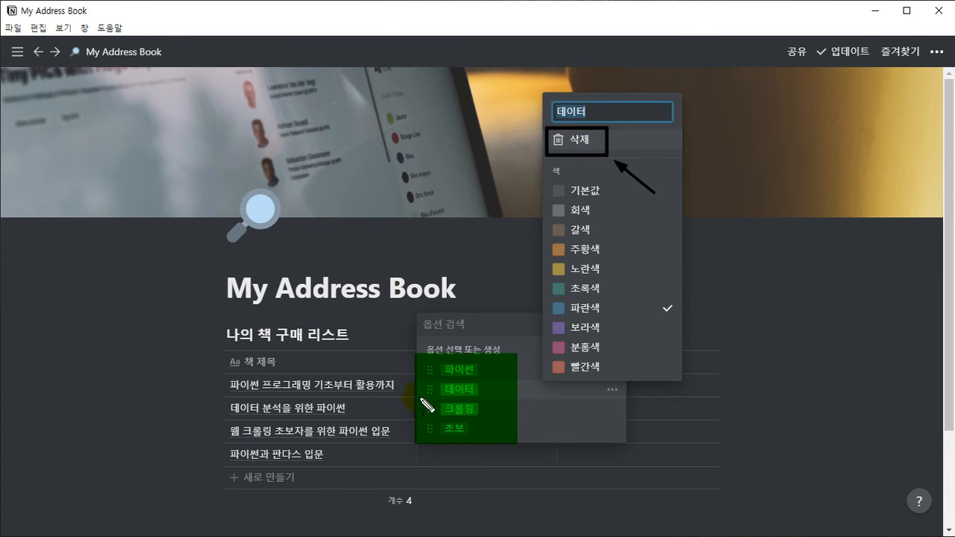
left_click_drag(419, 386, 482, 388)
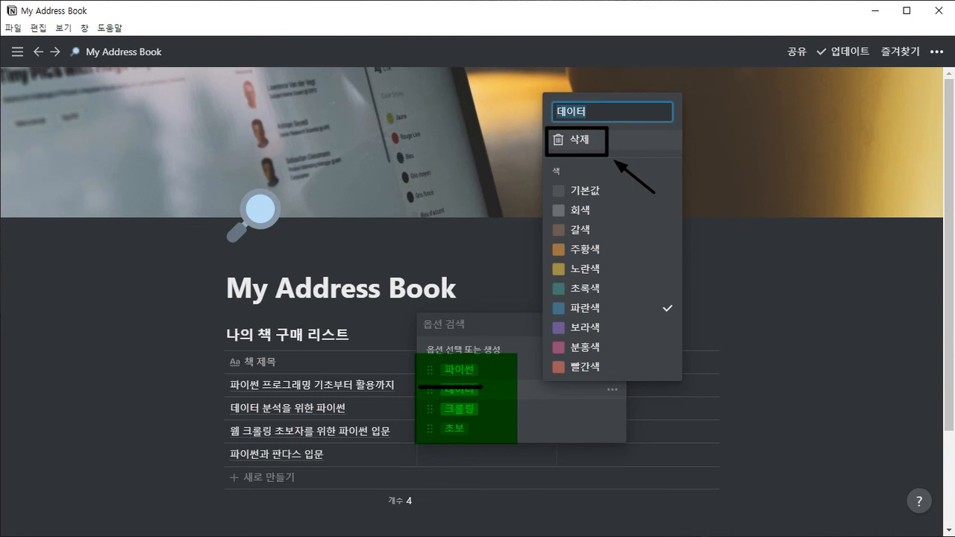
key("Escape")
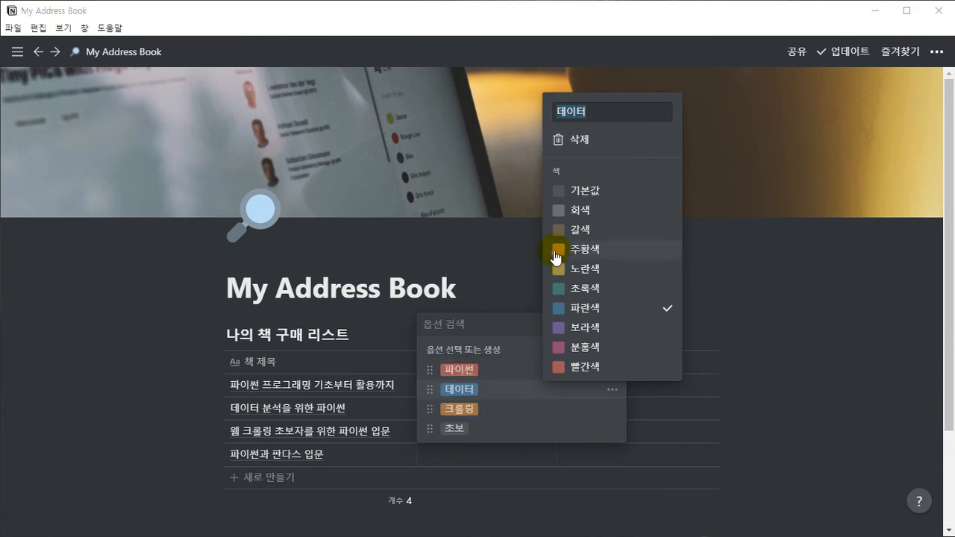
left_click(579, 141)
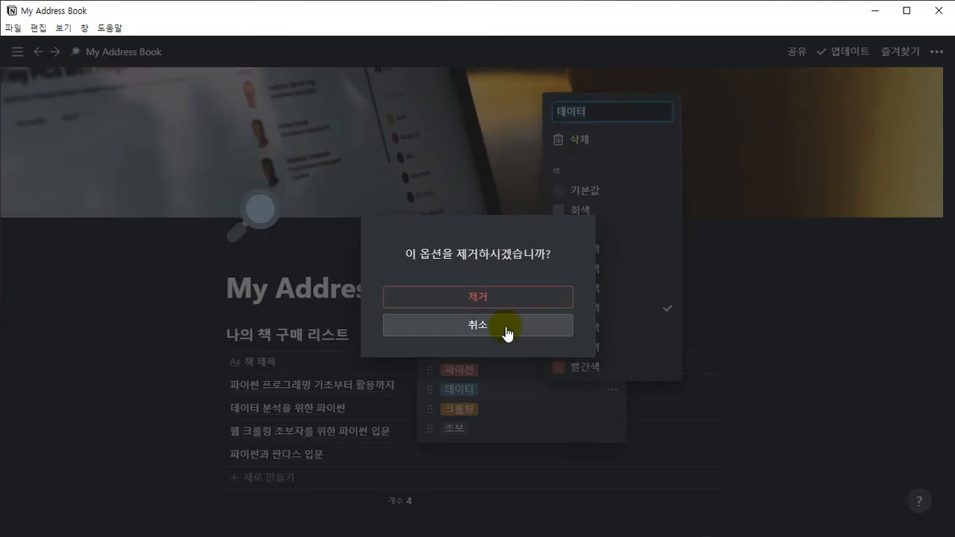
left_click(475, 297)
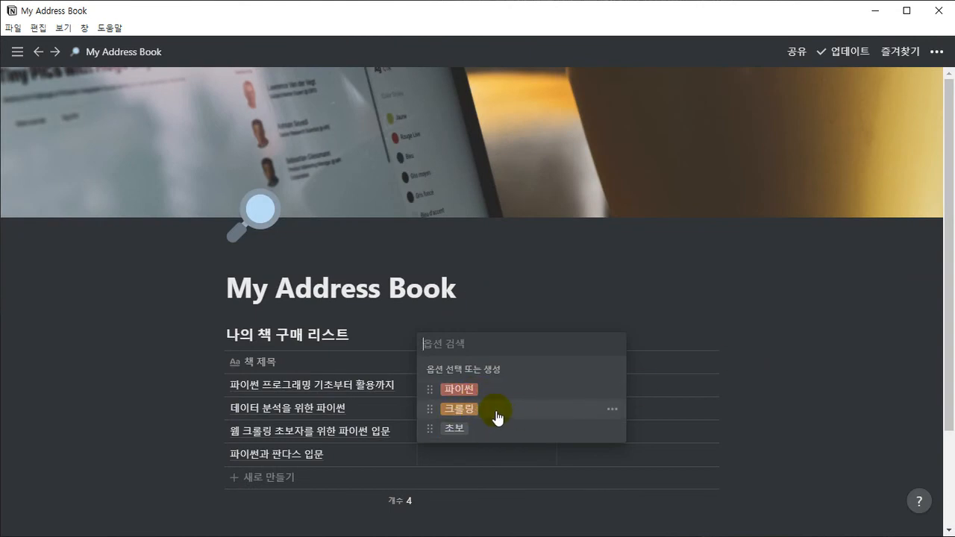
left_click(535, 296)
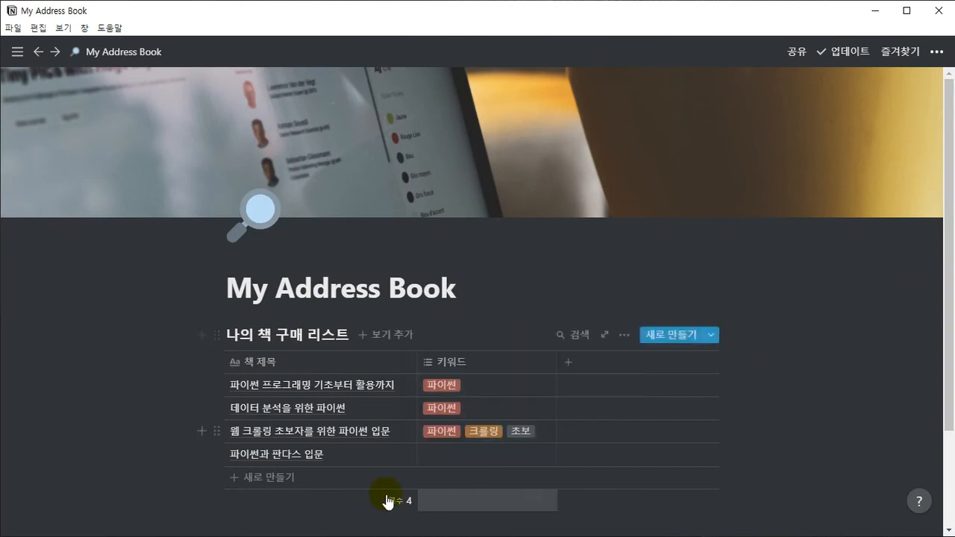
left_click(467, 456)
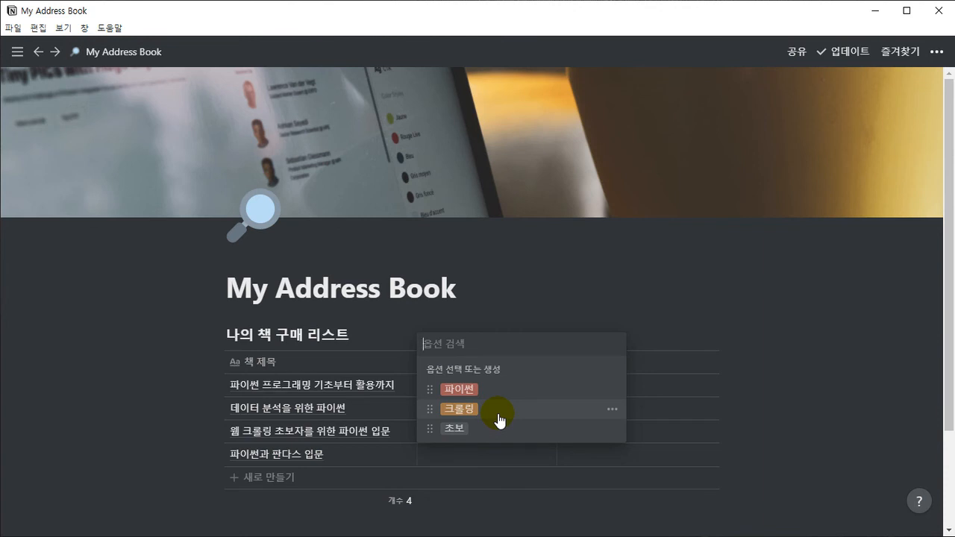
left_click(506, 302)
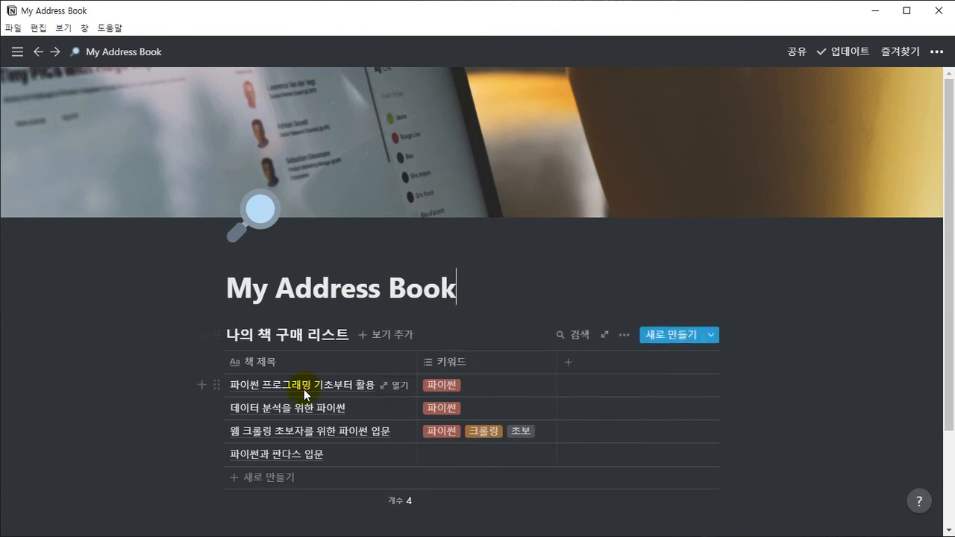
Step: Create and assign a 데이터 분석 keyword in the 데이터 분석을 위한 파이썬 row
left_click(482, 409)
type("데이터")
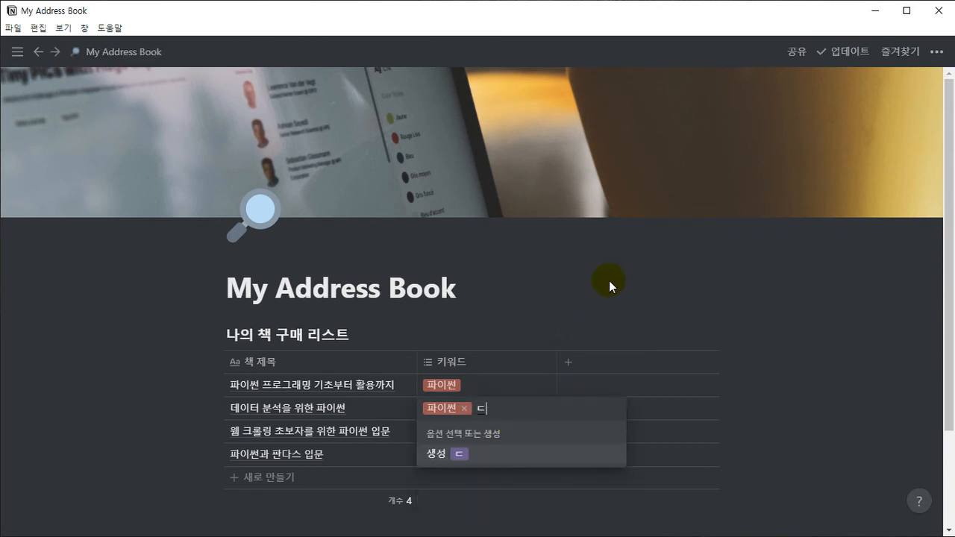
type("분석")
key("Return")
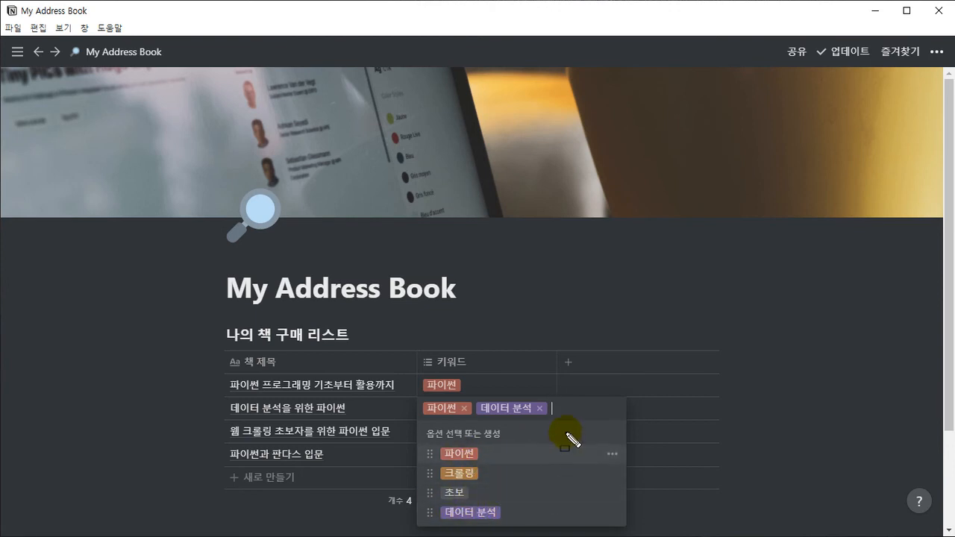
left_click_drag(416, 443, 627, 530)
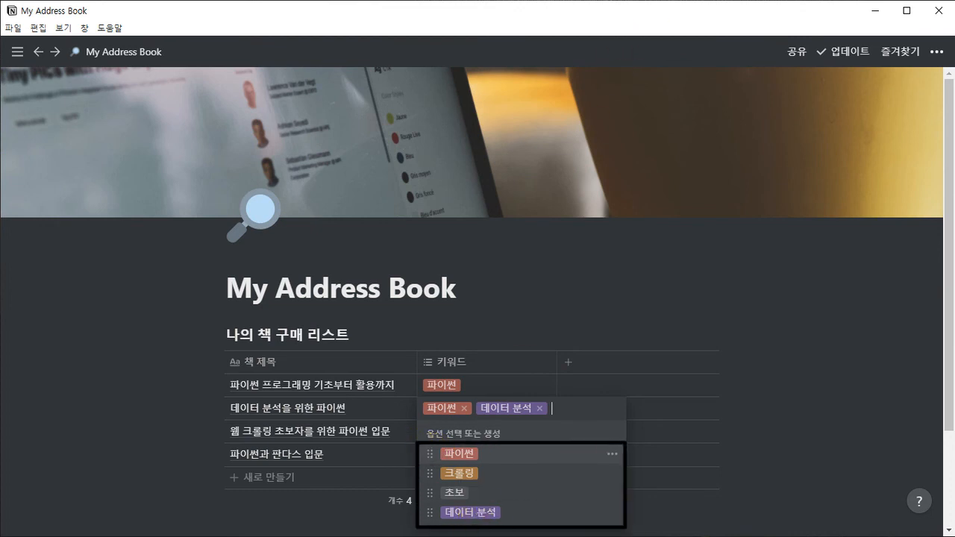
left_click_drag(684, 386, 636, 435)
key("Escape")
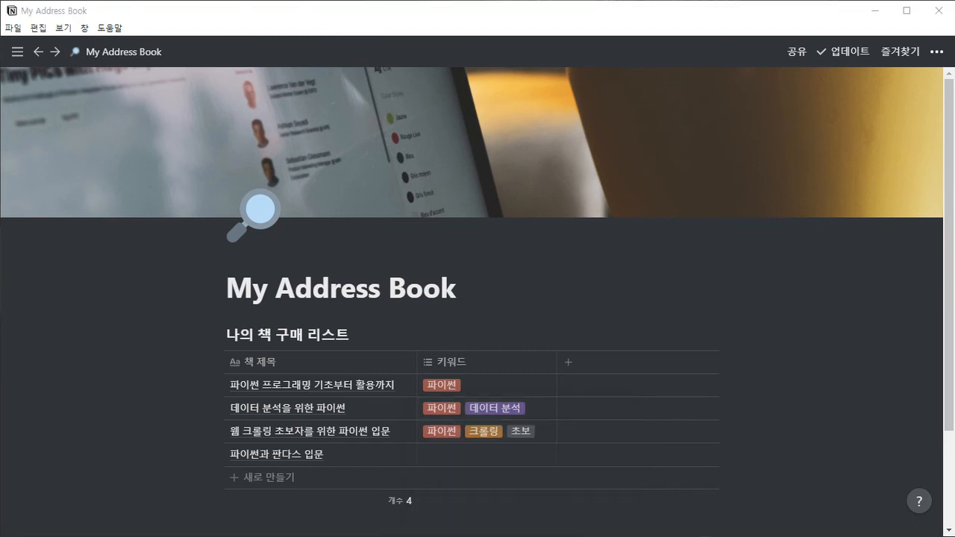
Step: Change the colour of the 크롤링 keyword option to 파란색
left_click(486, 436)
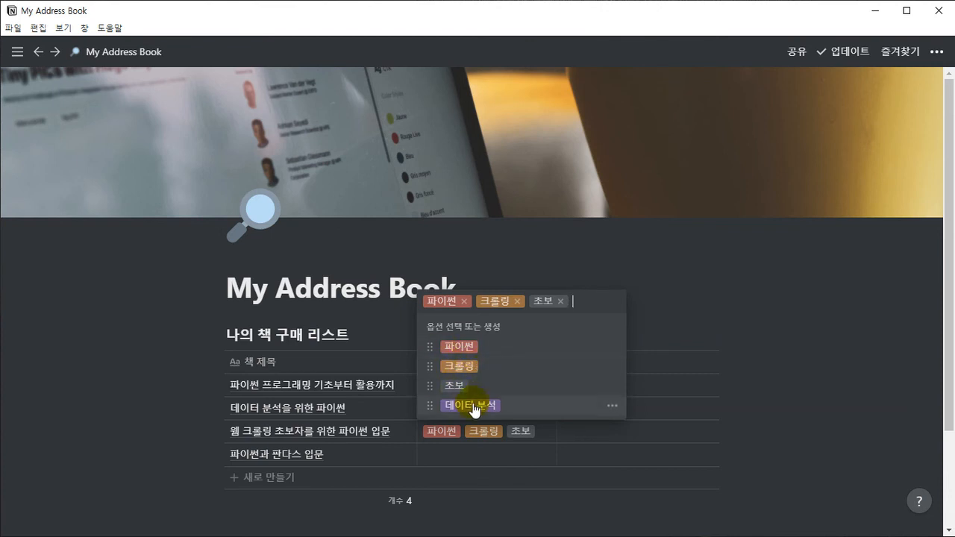
left_click(502, 247)
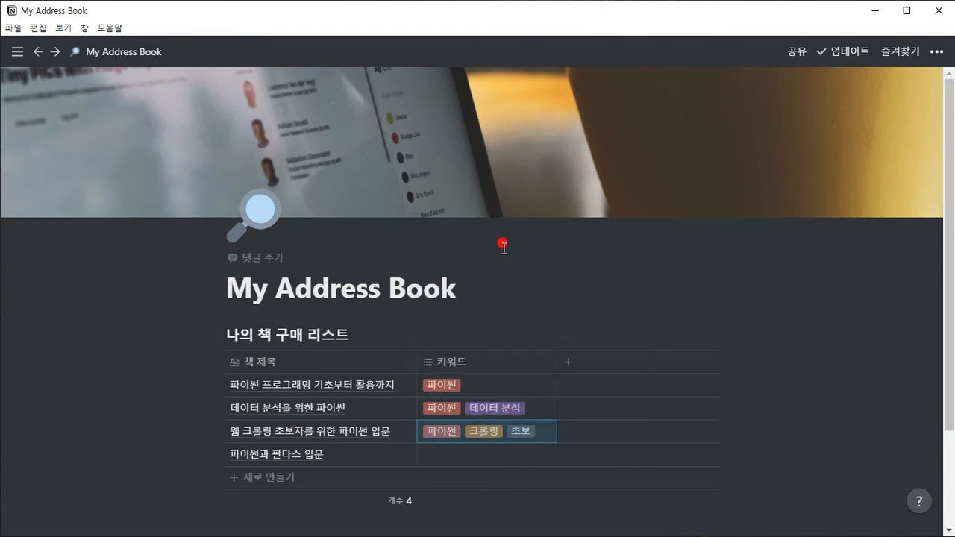
left_click(442, 455)
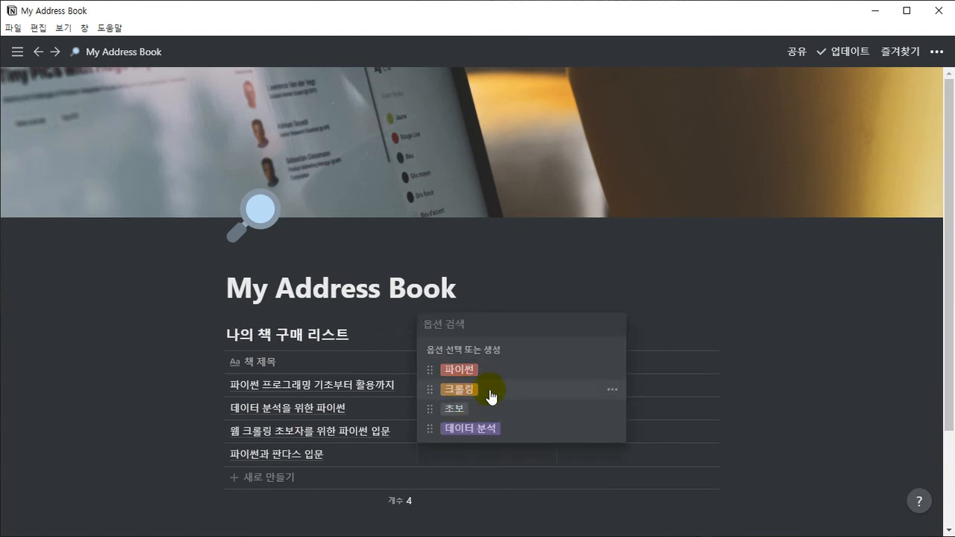
left_click(612, 390)
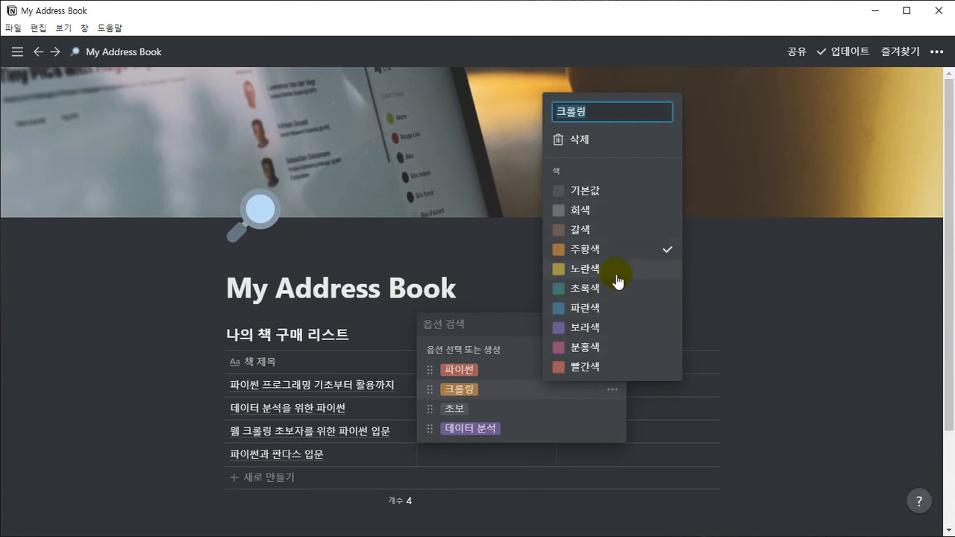
left_click(606, 317)
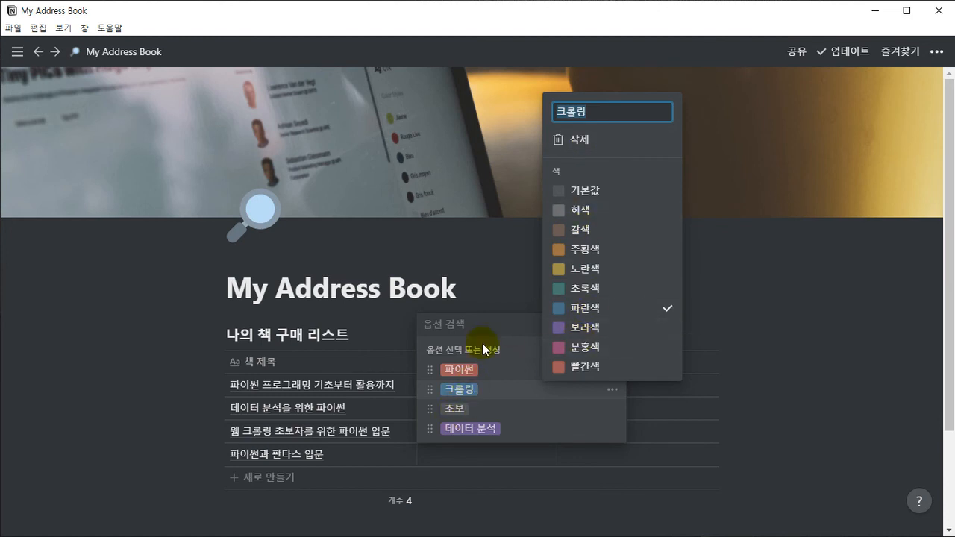
left_click(527, 288)
left_click(529, 287)
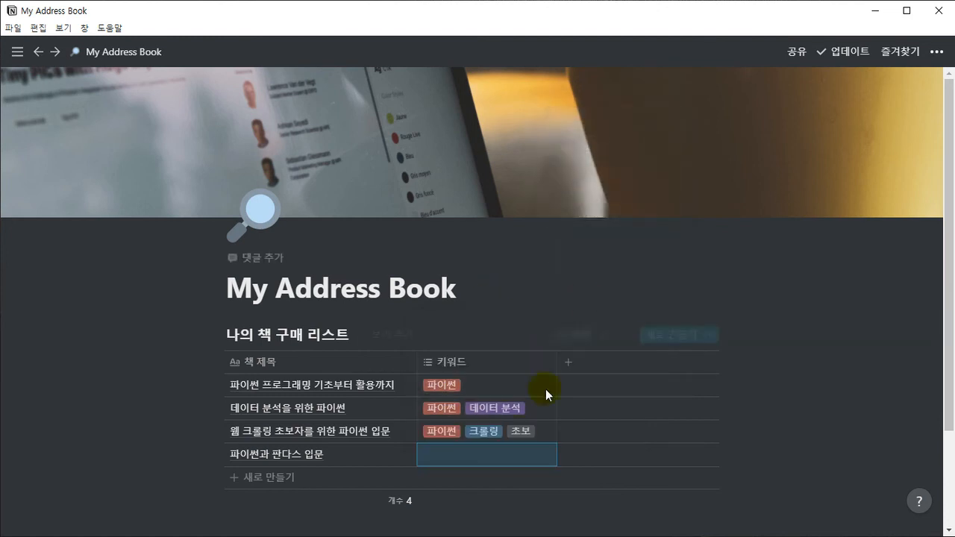
left_click(517, 284)
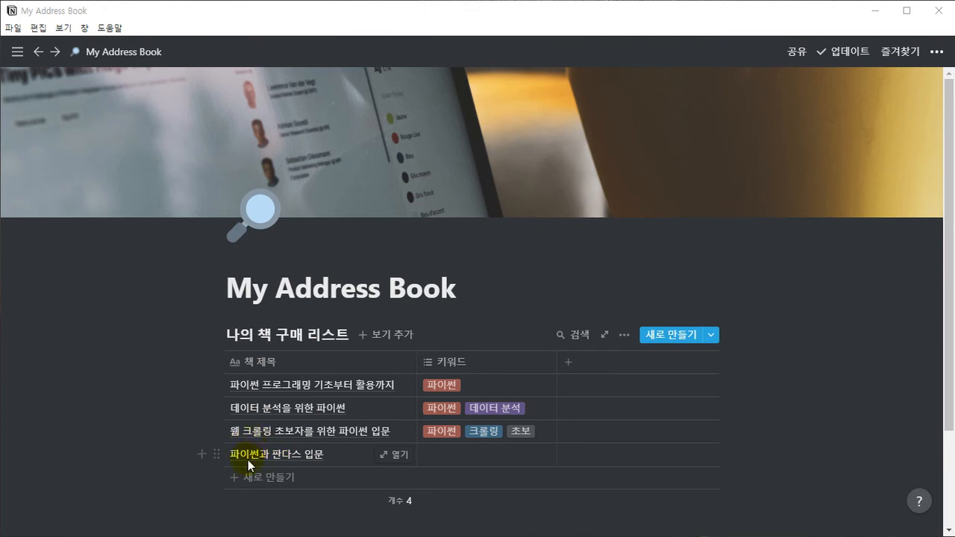
Step: Assign the existing 파이썬 and 데이터 분석 keywords to the 파이썬과 판다스 입문 row
left_click(443, 454)
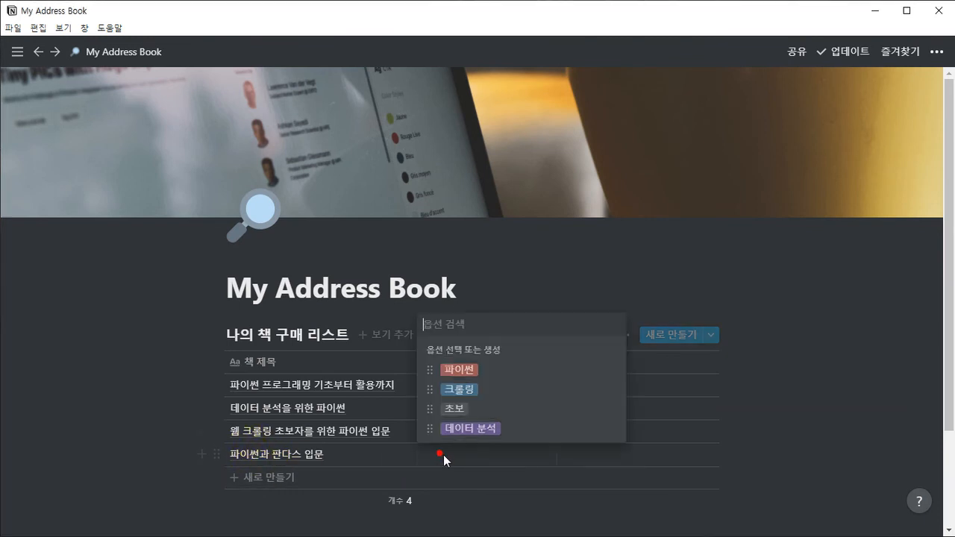
left_click(457, 370)
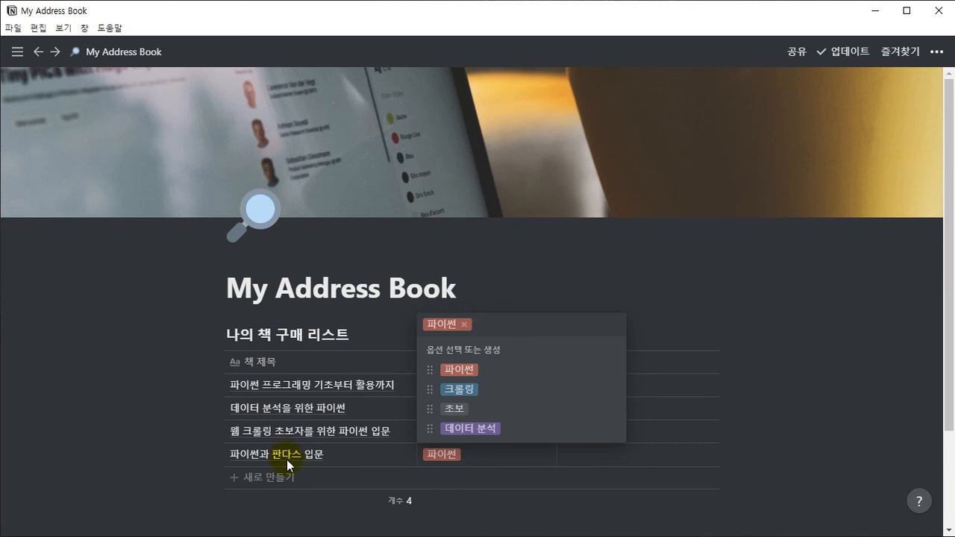
left_click(470, 429)
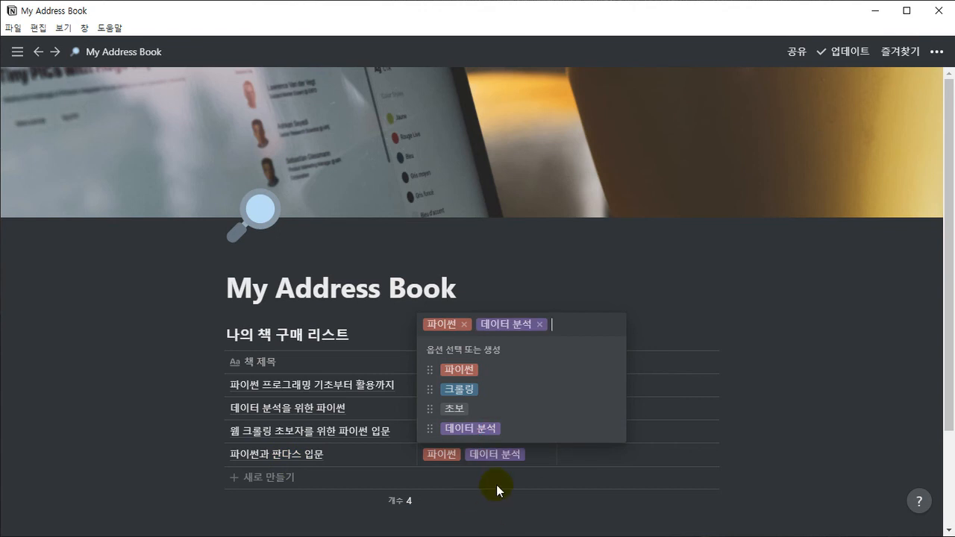
left_click(496, 289)
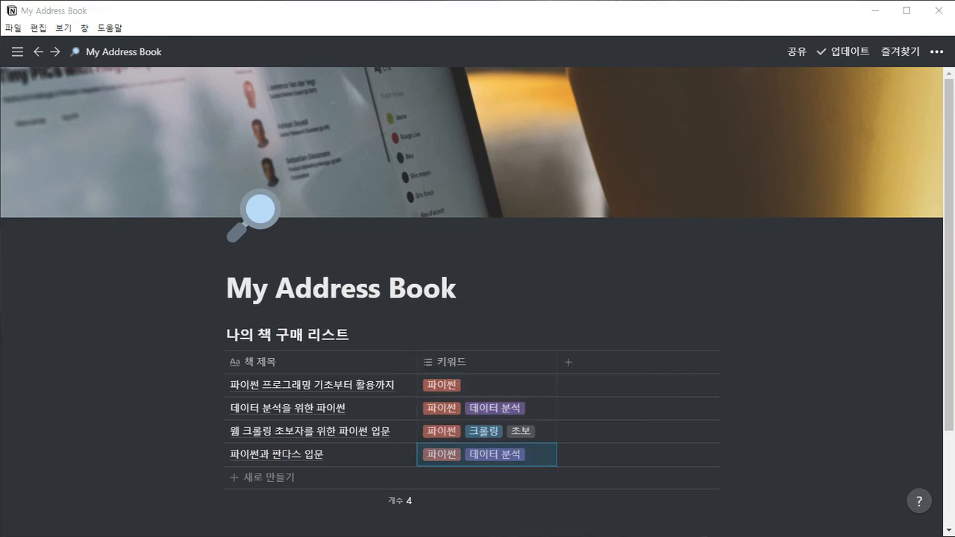
left_click(485, 301)
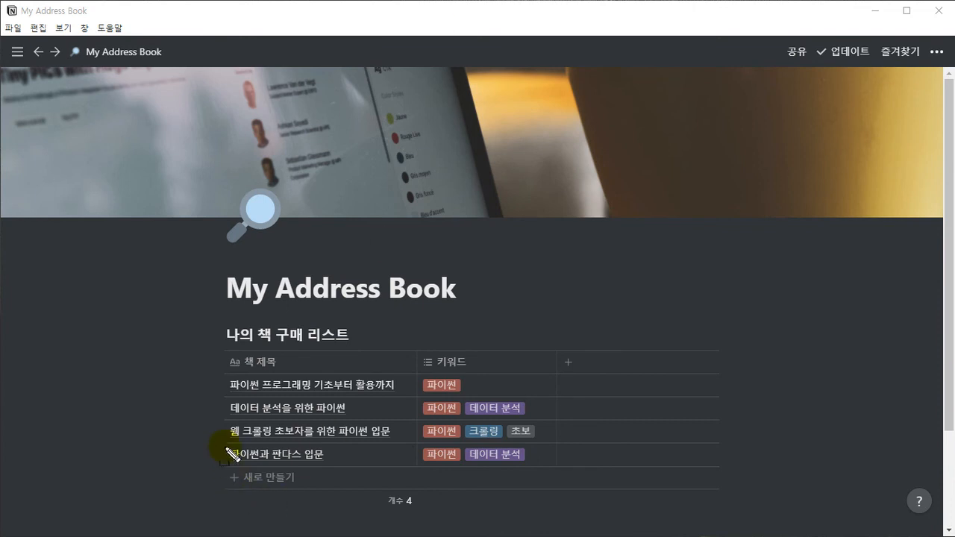
mouse_move(241, 448)
left_mouse_down()
mouse_move(635, 499)
mouse_move(717, 480)
mouse_move(721, 469)
left_mouse_up()
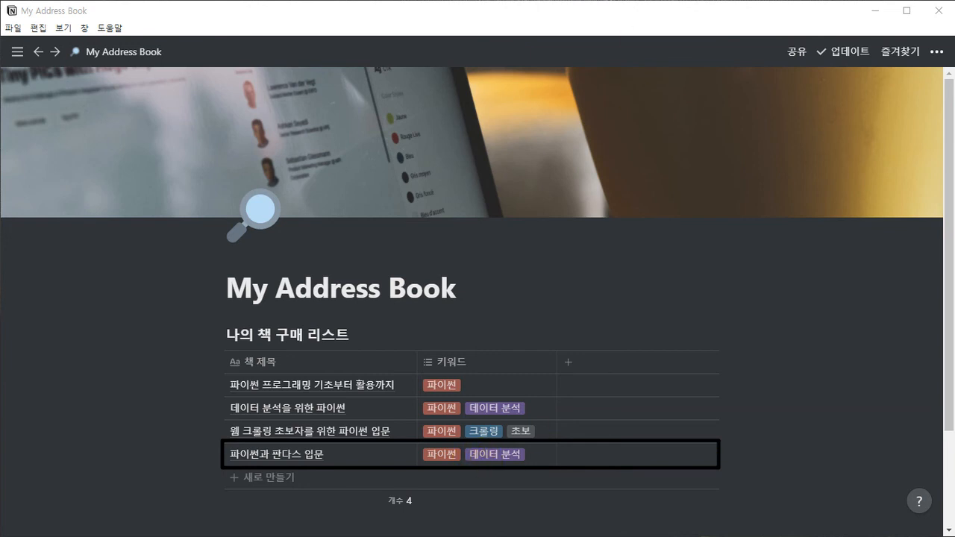
left_click_drag(532, 519, 509, 478)
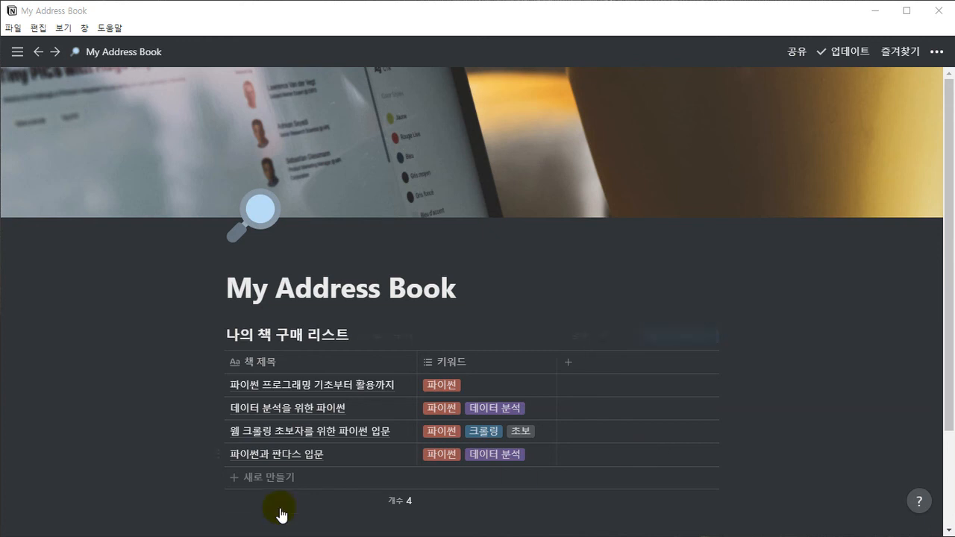
Step: Add a new row to the book list titled 자바 프로그래밍
left_click(270, 484)
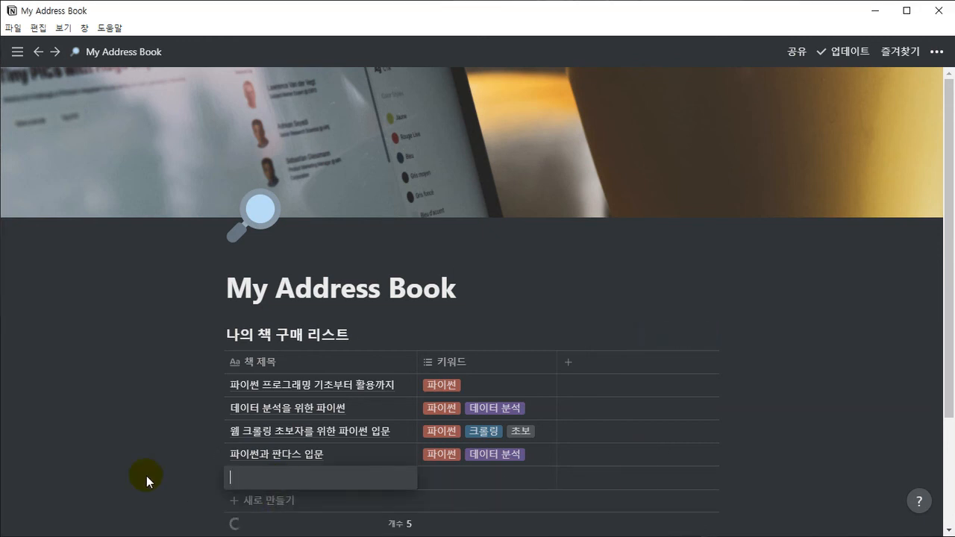
type("ㅍ")
key("BackSpace")
type("자바 프로그래밍")
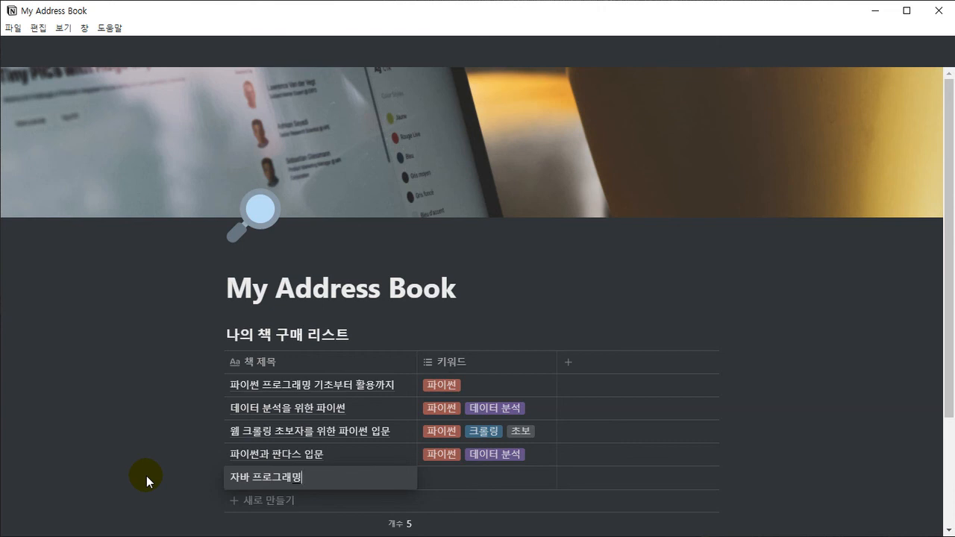
key("Tab")
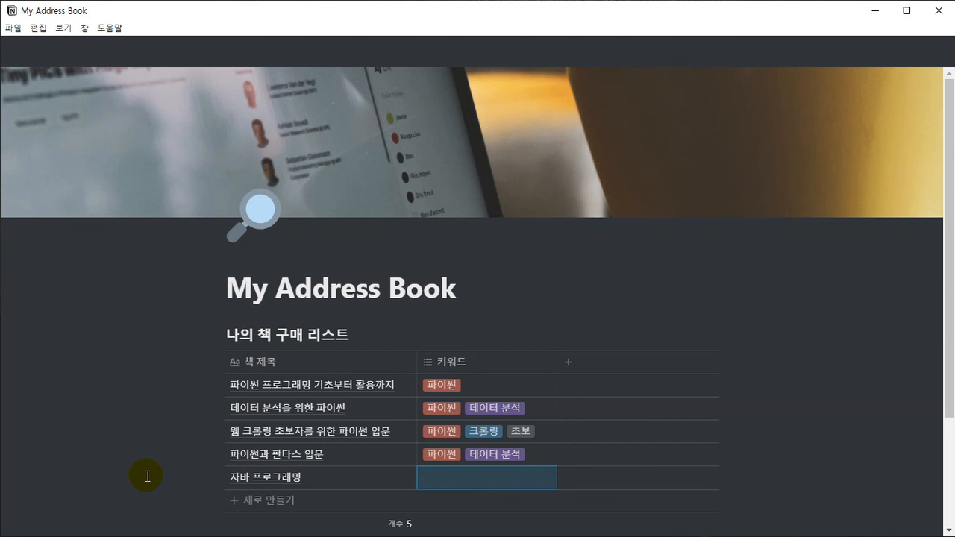
Step: Create a 자바 keyword and assign it to the 자바 프로그래밍 row
key("Return")
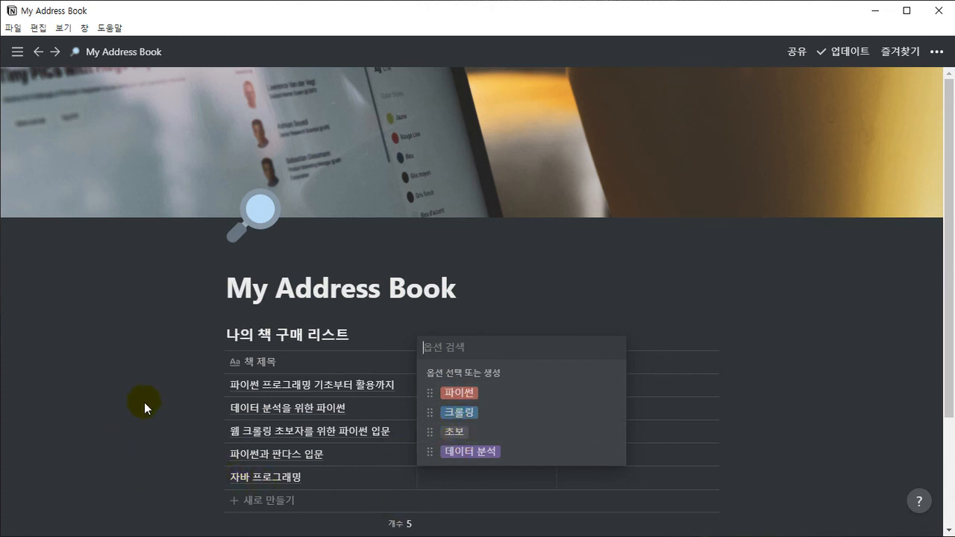
type("자바")
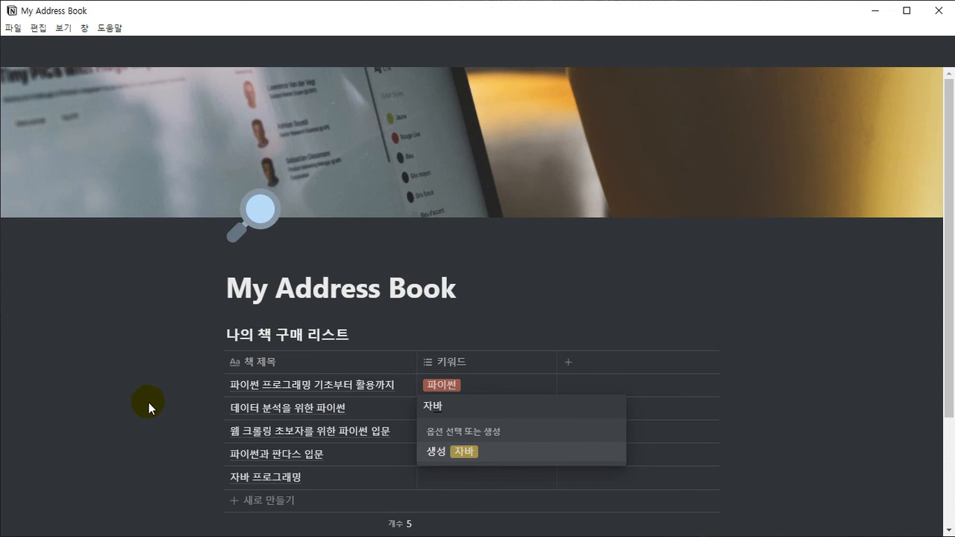
left_click(464, 455)
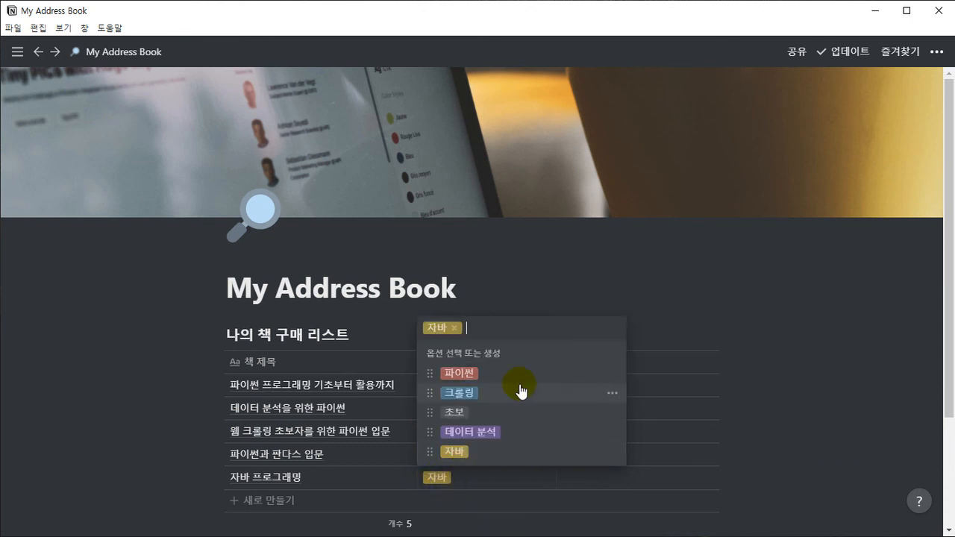
key("Escape")
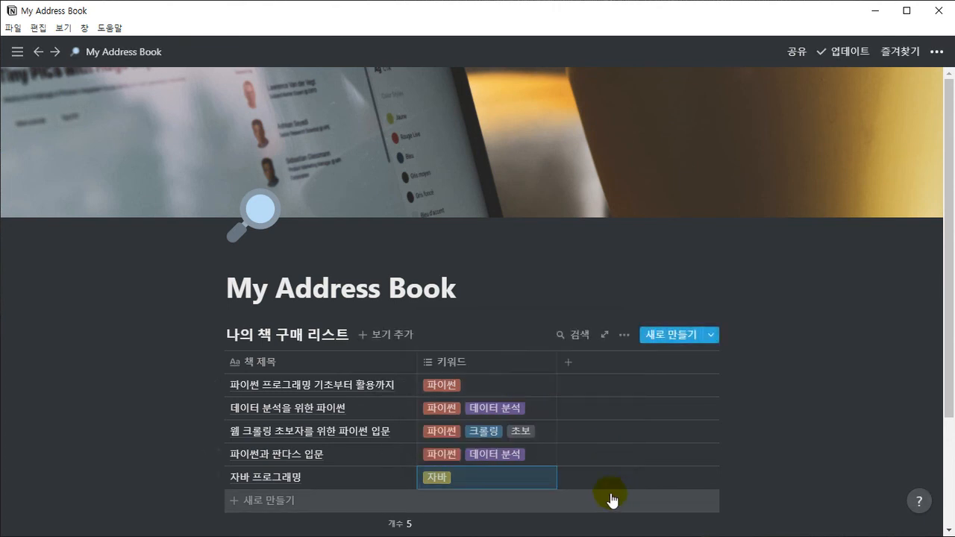
left_click(615, 476)
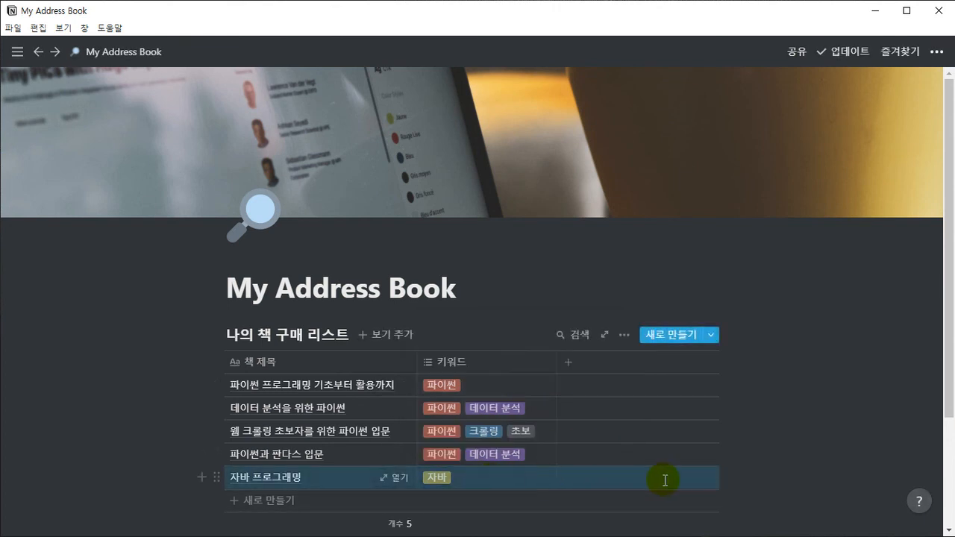
left_click(136, 472)
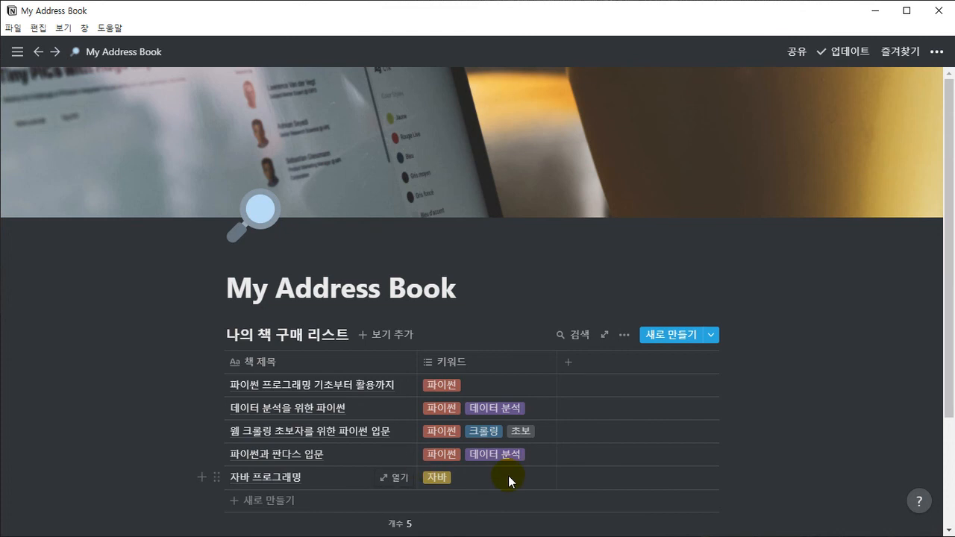
Step: Remove the 자바 keyword from the 자바 프로그래밍 row
left_click(509, 475)
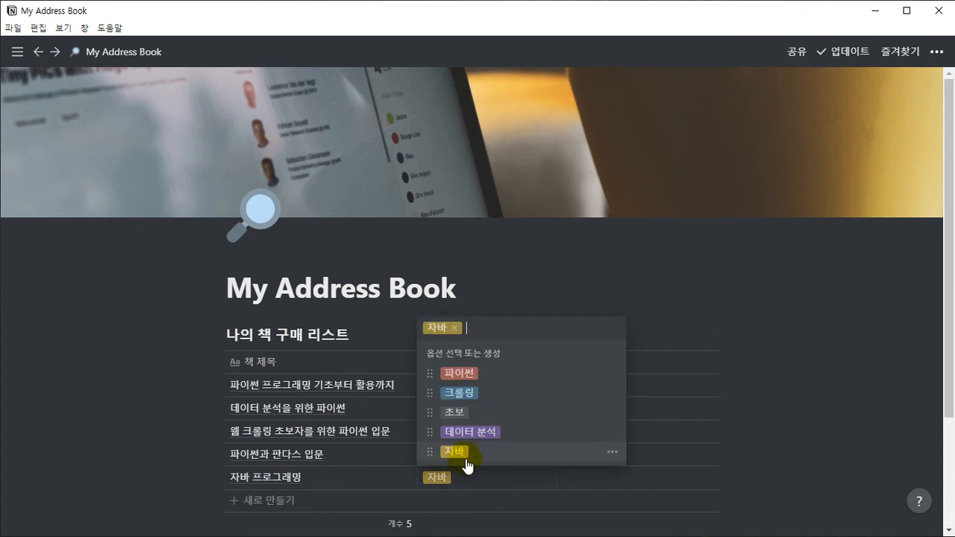
left_click(454, 328)
left_click(319, 481)
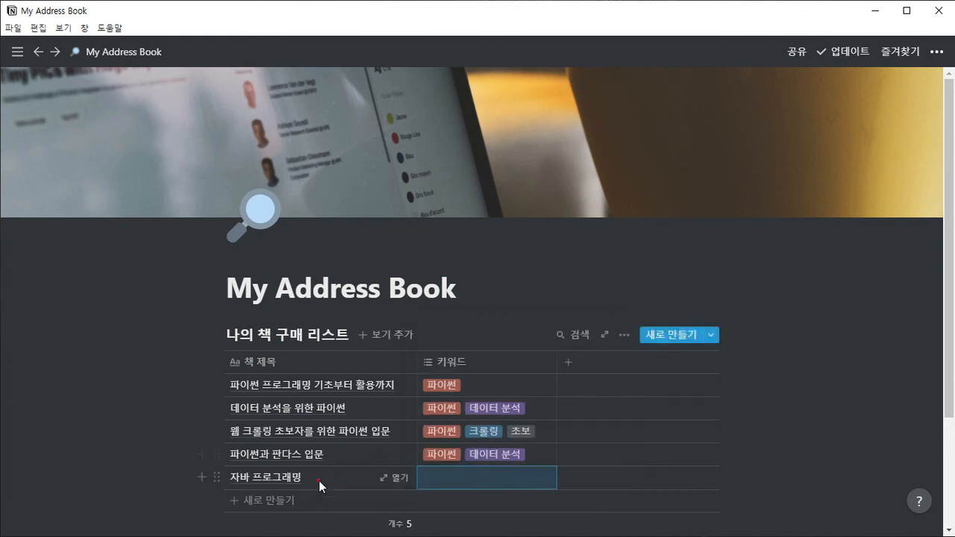
Step: Re-enter 자바 프로그래밍 as the title of the last row in the book list
left_click(319, 480)
type("자바 프로그")
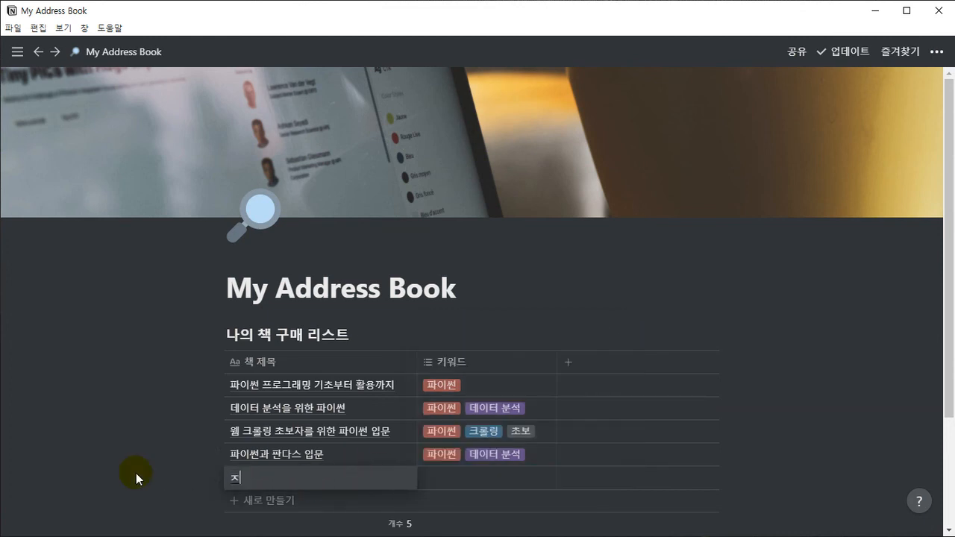
type("래밍")
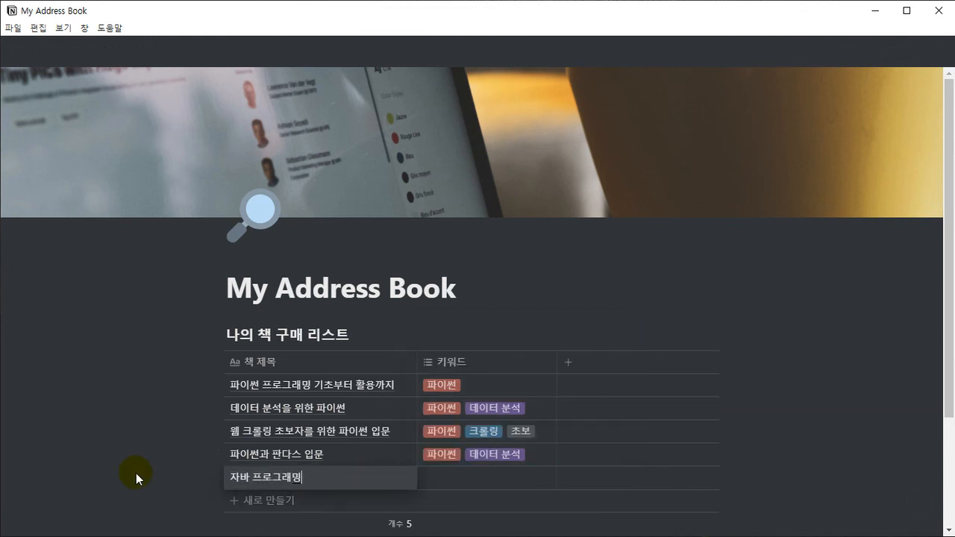
key("Tab")
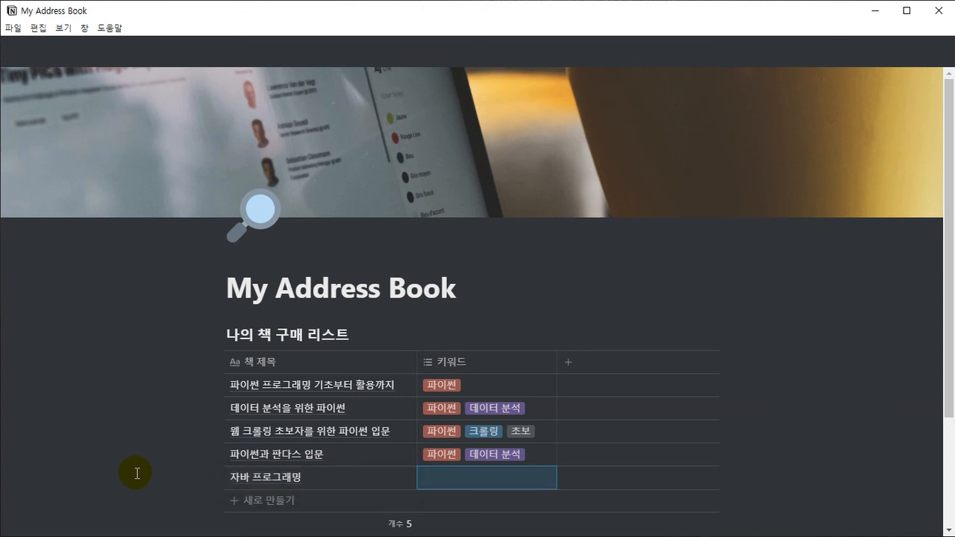
Step: Delete the 자바 keyword option and look up 자바 in the keyword options of the 자바 프로그래밍 row
key("Return")
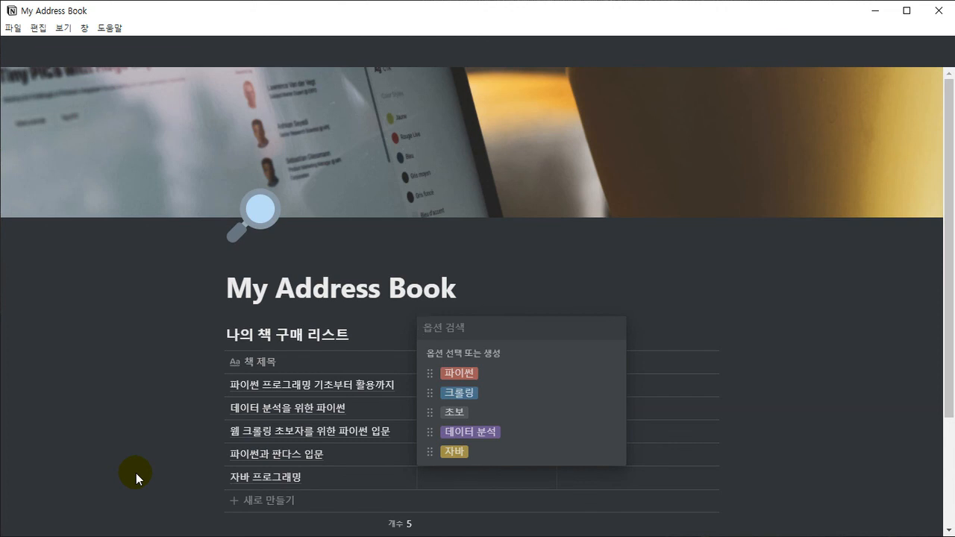
left_click(607, 452)
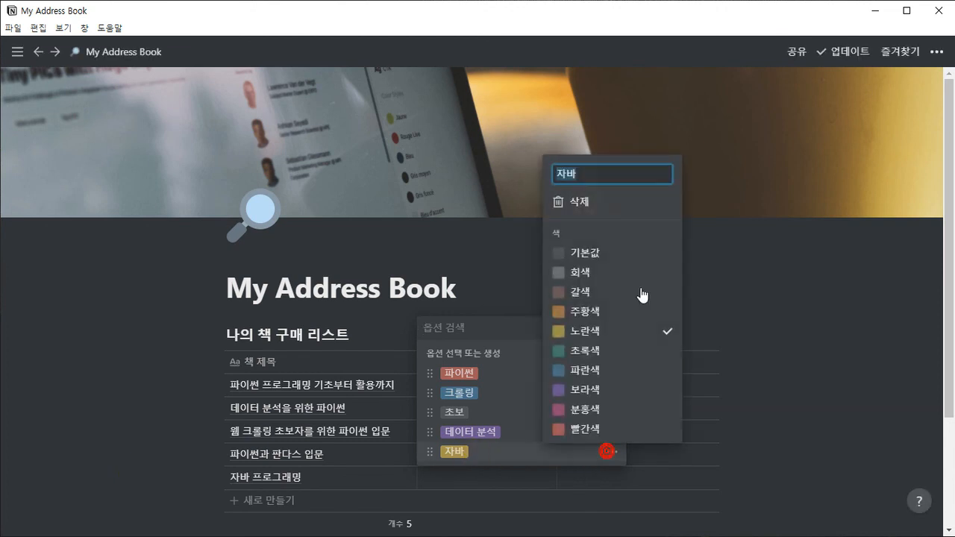
left_click(602, 209)
left_click(492, 295)
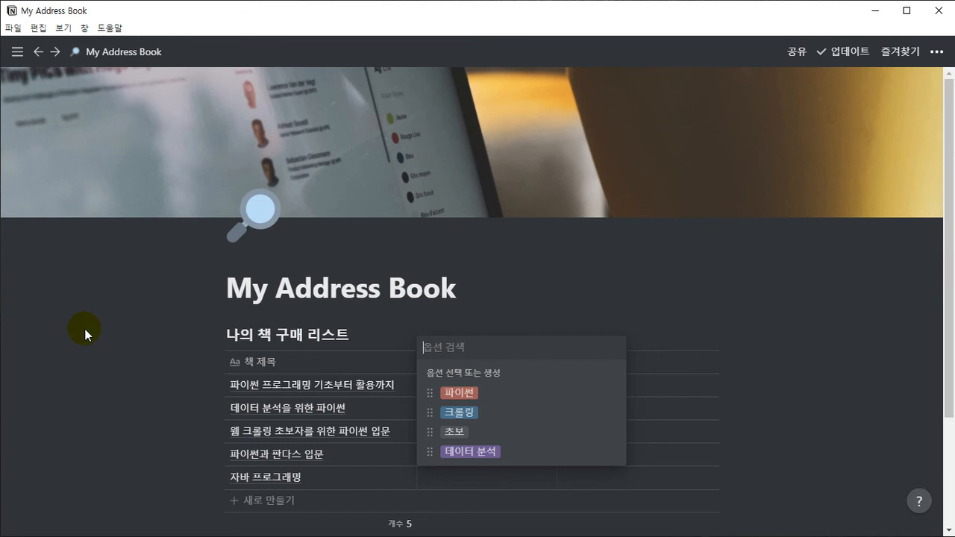
type("자바")
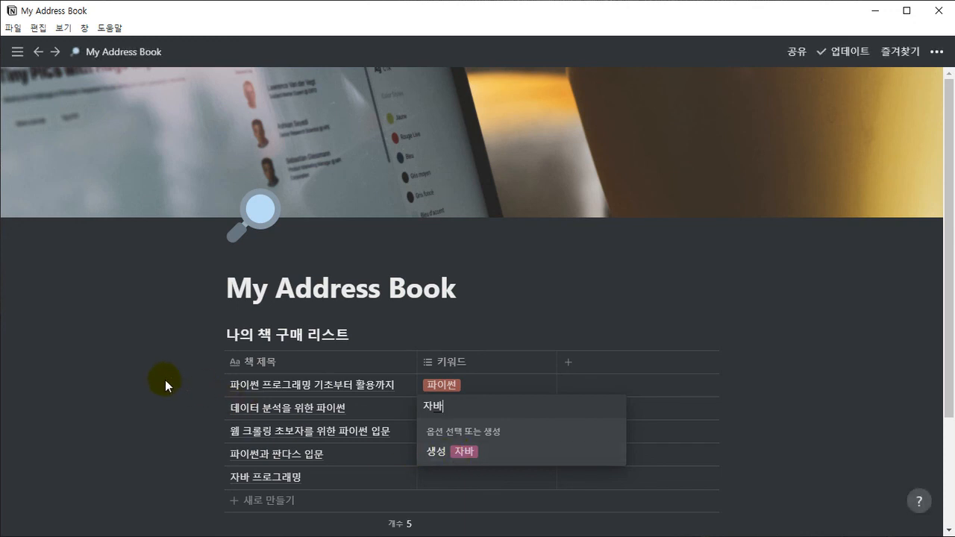
key("Escape")
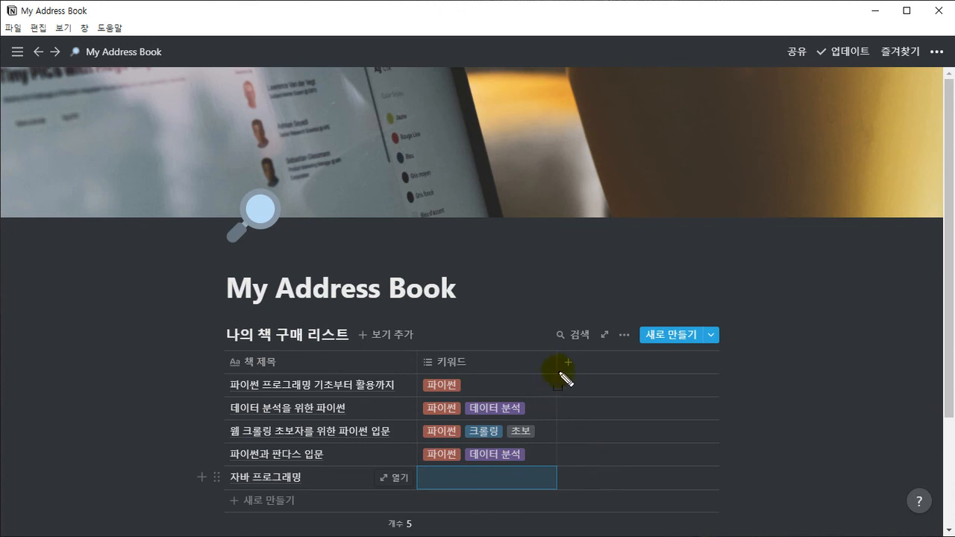
mouse_move(558, 375)
left_mouse_down()
mouse_move(667, 478)
mouse_move(720, 491)
left_mouse_up()
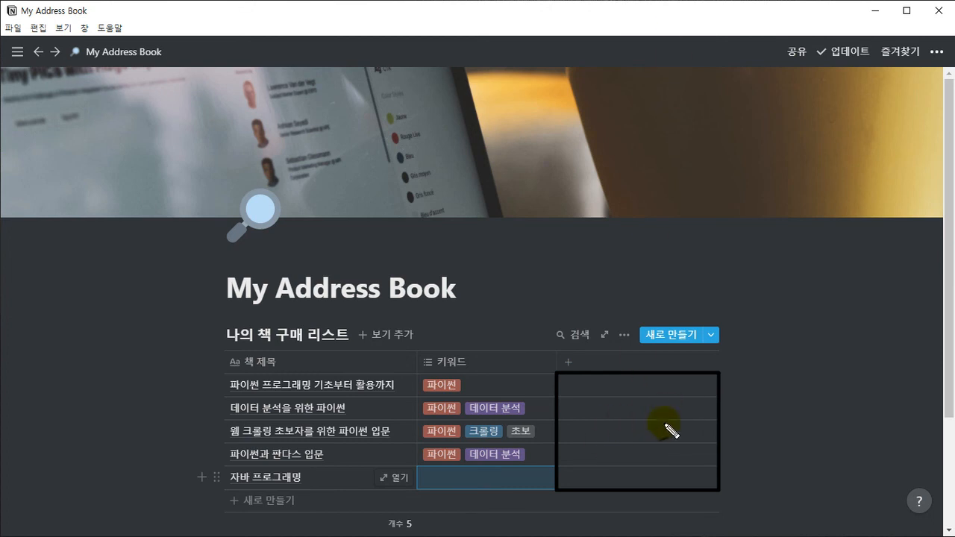
left_click_drag(661, 410, 618, 456)
left_click_drag(617, 420, 657, 459)
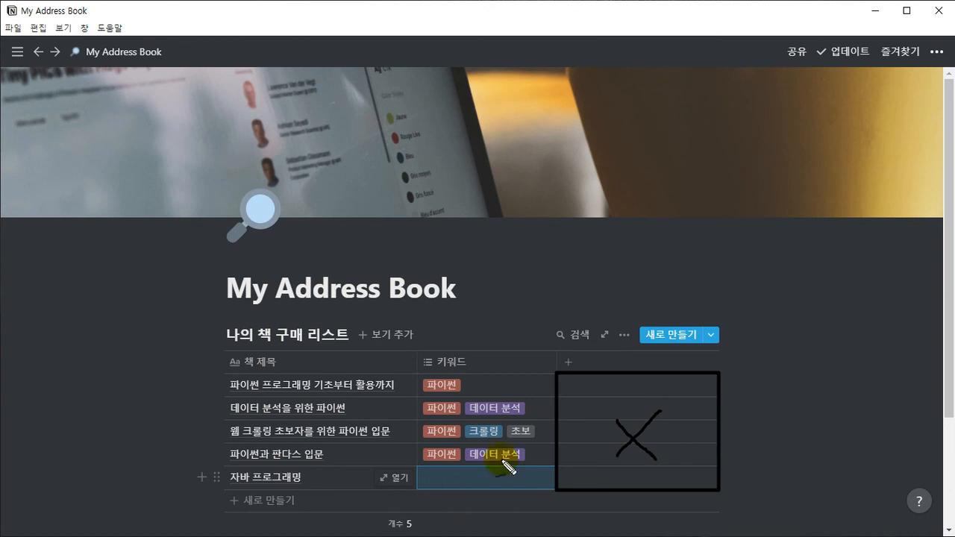
key("Escape")
key("ctrl+2")
mouse_move(228, 379)
left_mouse_down()
mouse_move(365, 441)
mouse_move(559, 493)
left_mouse_up()
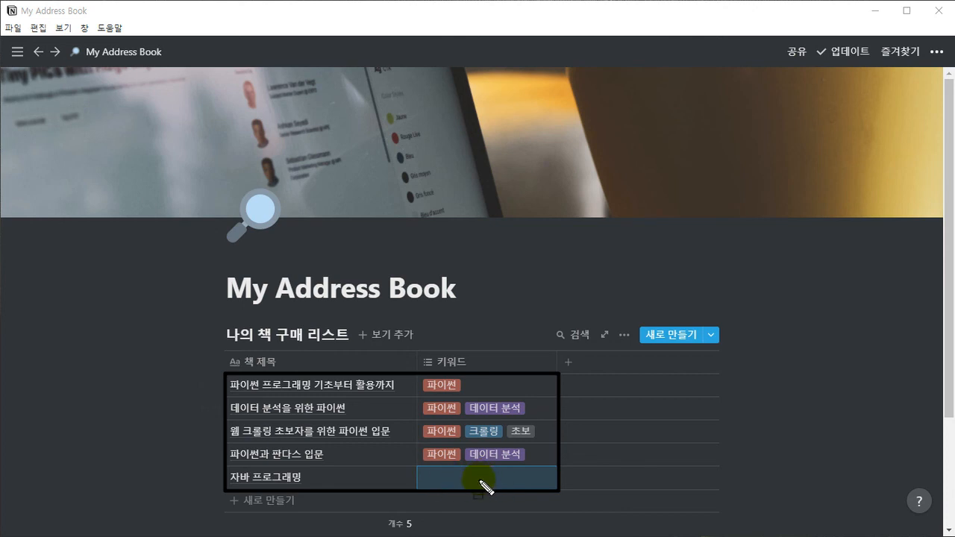
key("Escape")
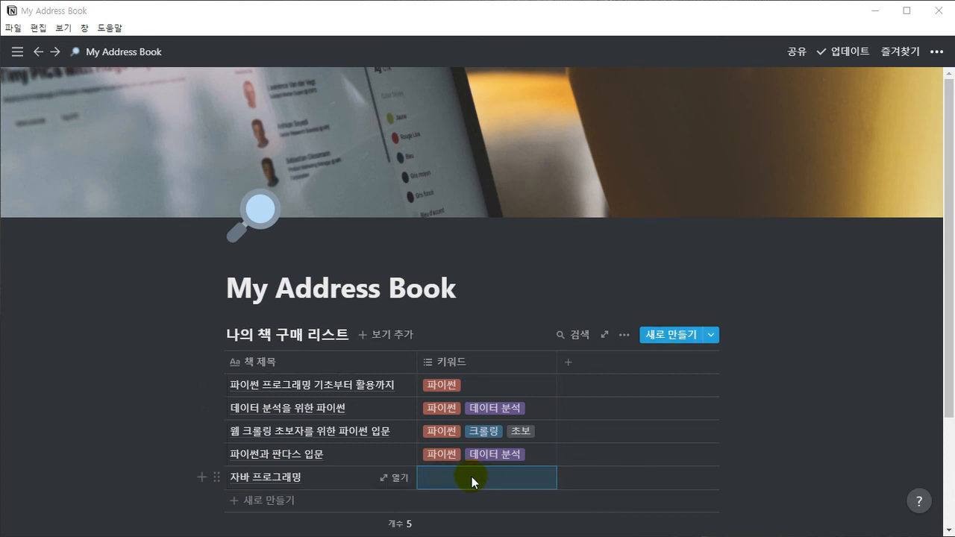
left_click_drag(329, 477, 209, 472)
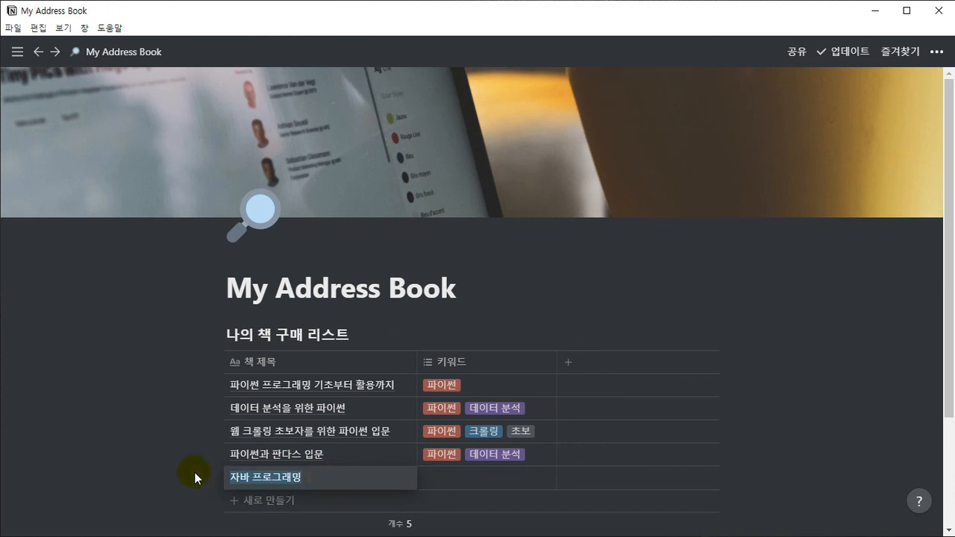
type("자바 프로글")
type("래밍")
key("Tab")
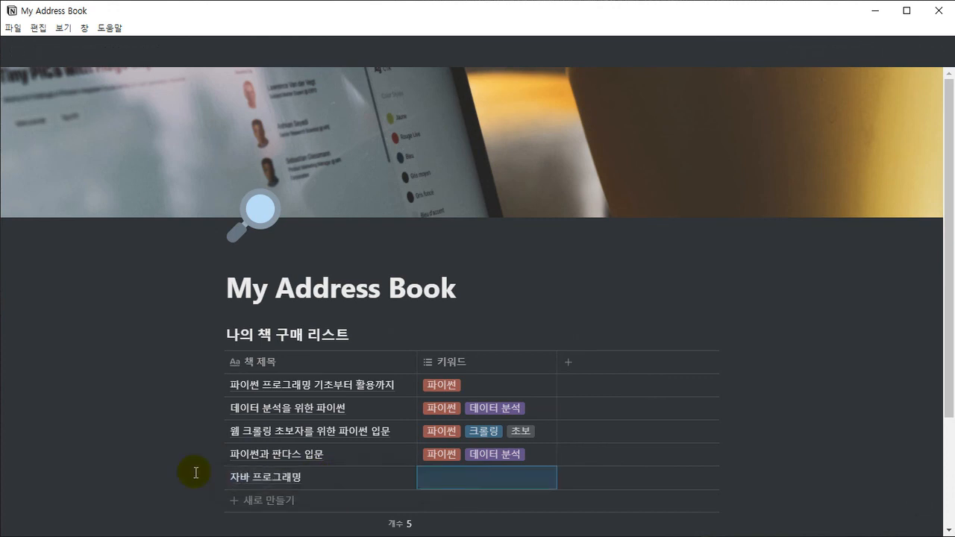
key("Return")
type("자바")
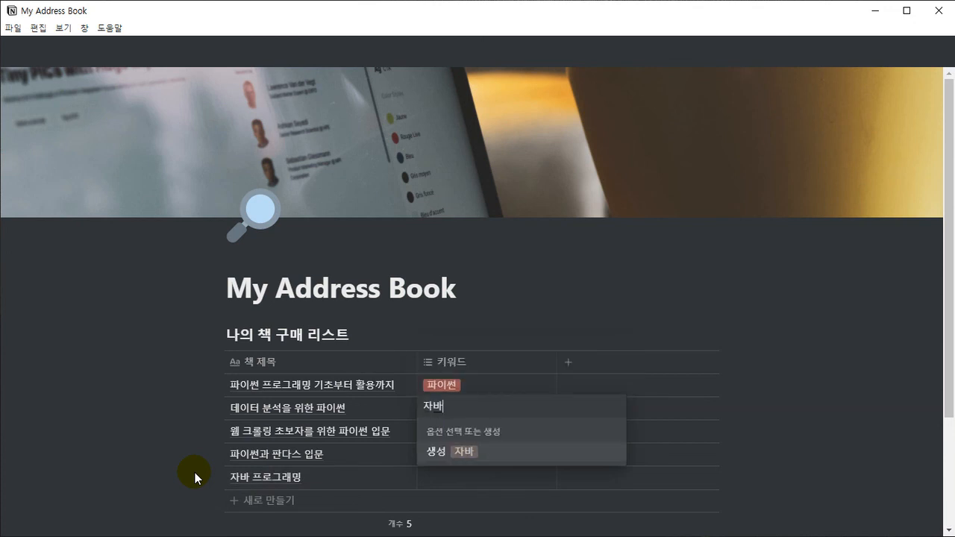
key("Escape")
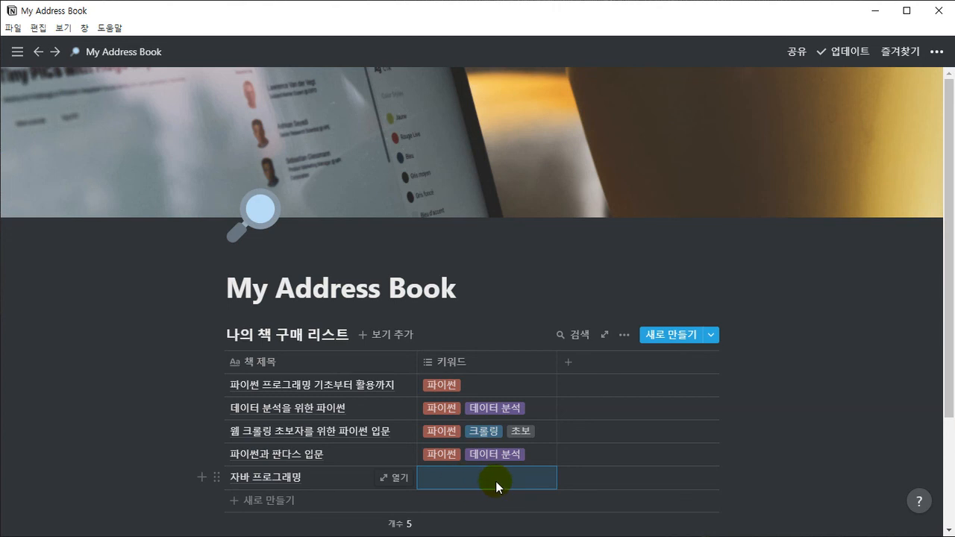
Step: Check the property type and the available types for the 키워드 column
left_click(451, 362)
mouse_move(451, 165)
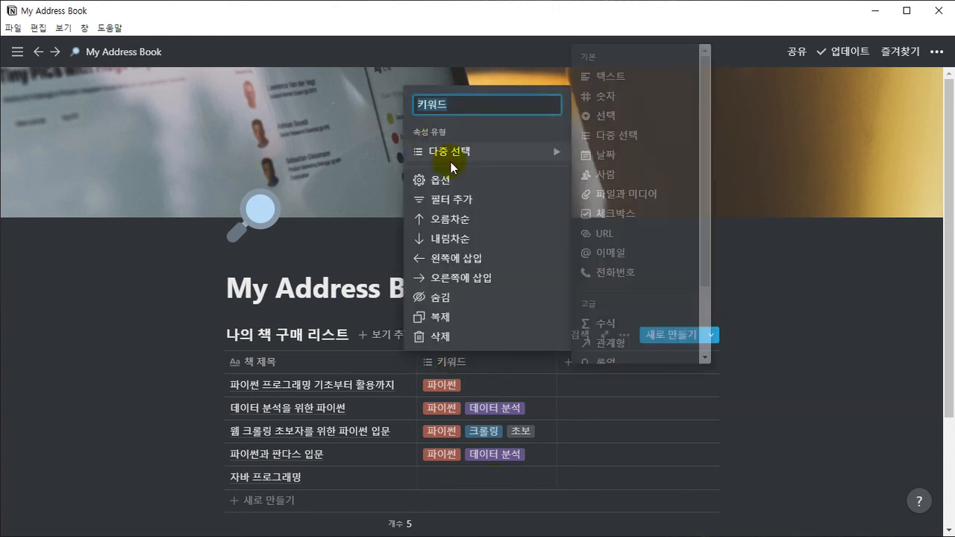
left_click(470, 482)
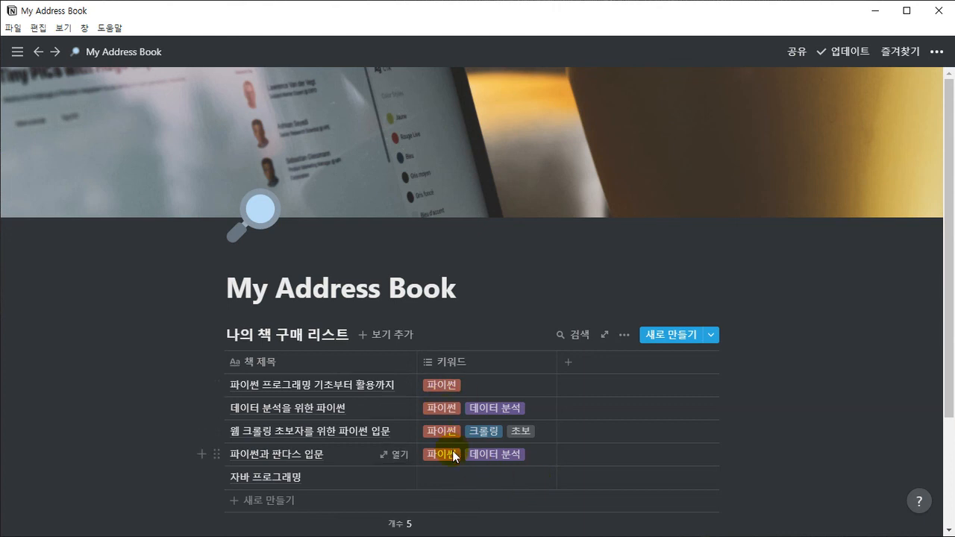
Step: Replace the title of the last book row with 자바 프로그래밍
left_click(319, 479)
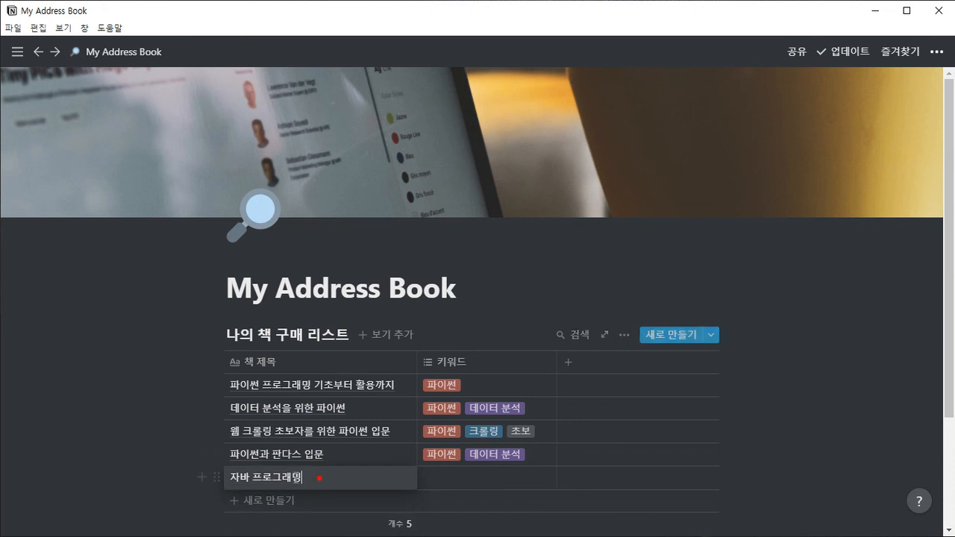
left_click_drag(316, 481, 165, 476)
type("자ㅣ")
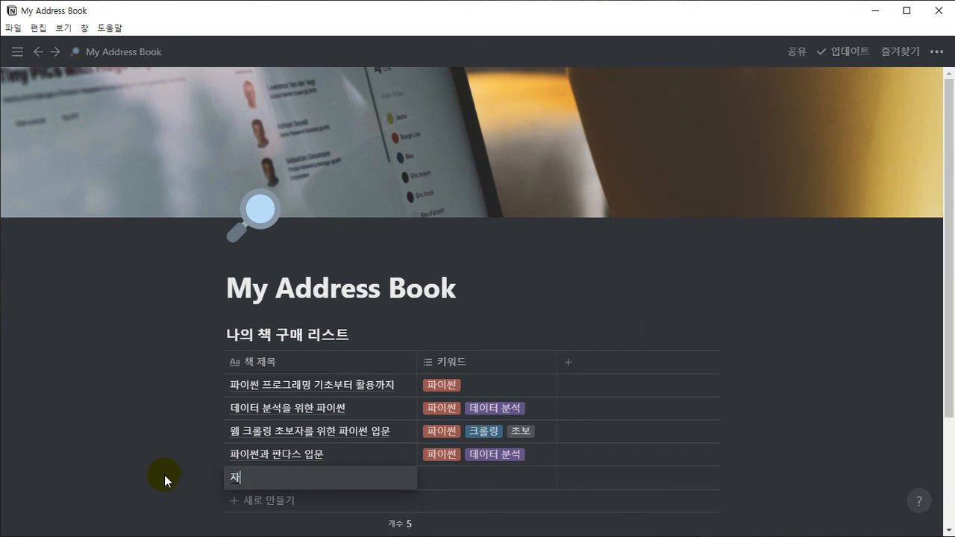
key("BackSpace")
key("BackSpace")
key("BackSpace")
type("자바 프로그래밍")
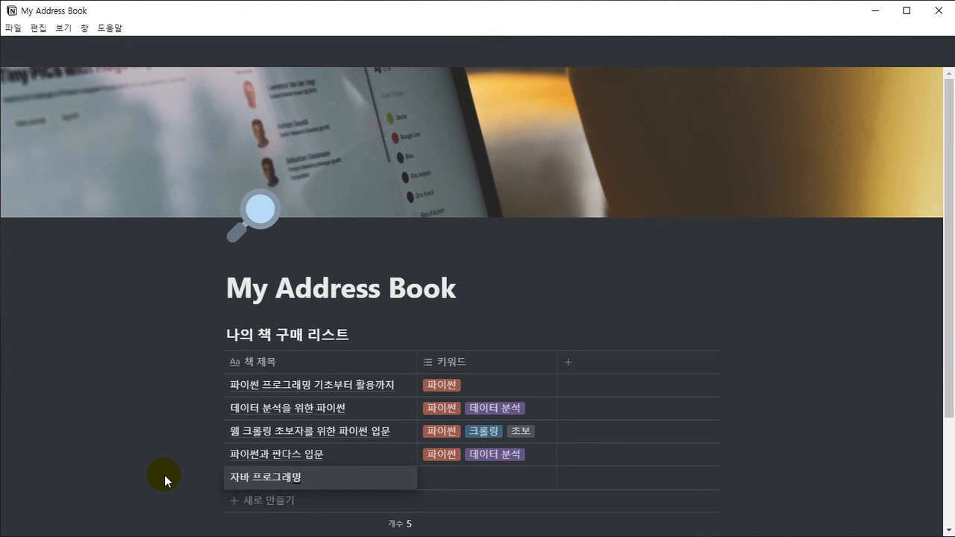
key("Tab")
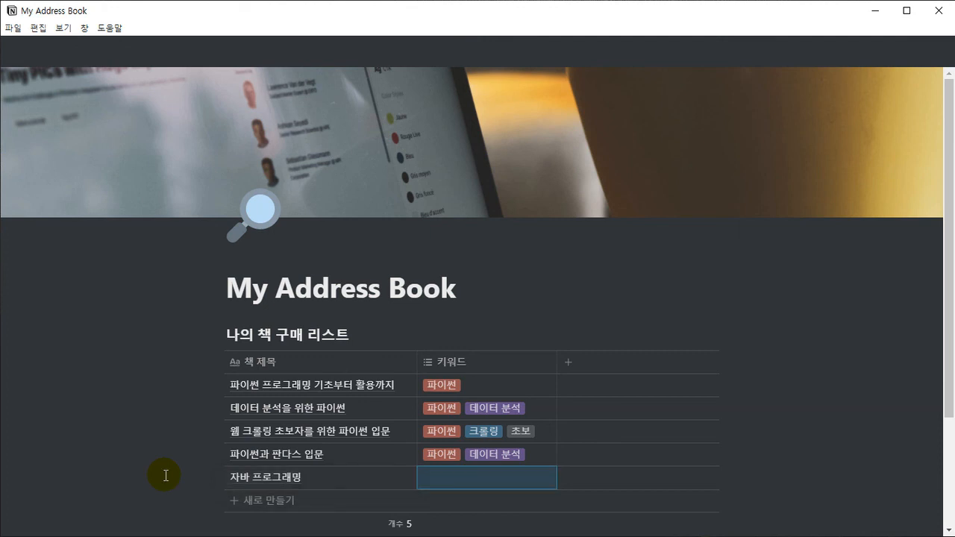
Step: Create and assign a 자바 keyword in the 자바 프로그래밍 row
key("Return")
type("자바")
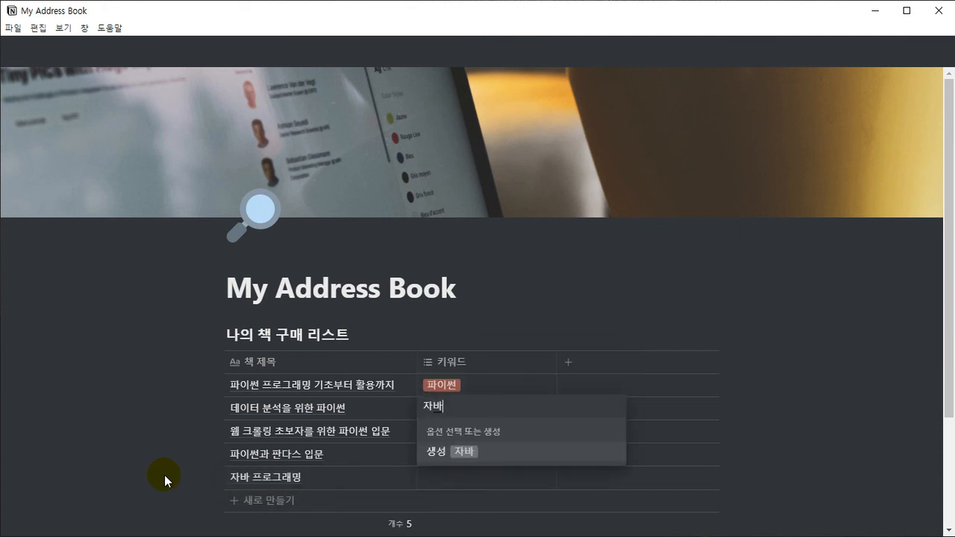
key("Return")
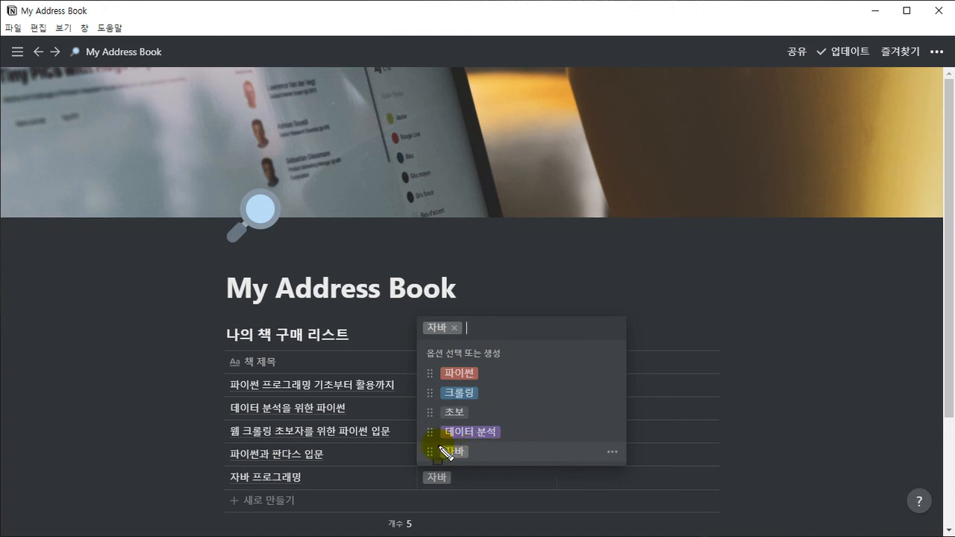
mouse_move(416, 440)
left_mouse_down()
mouse_move(556, 470)
mouse_move(550, 465)
left_mouse_up()
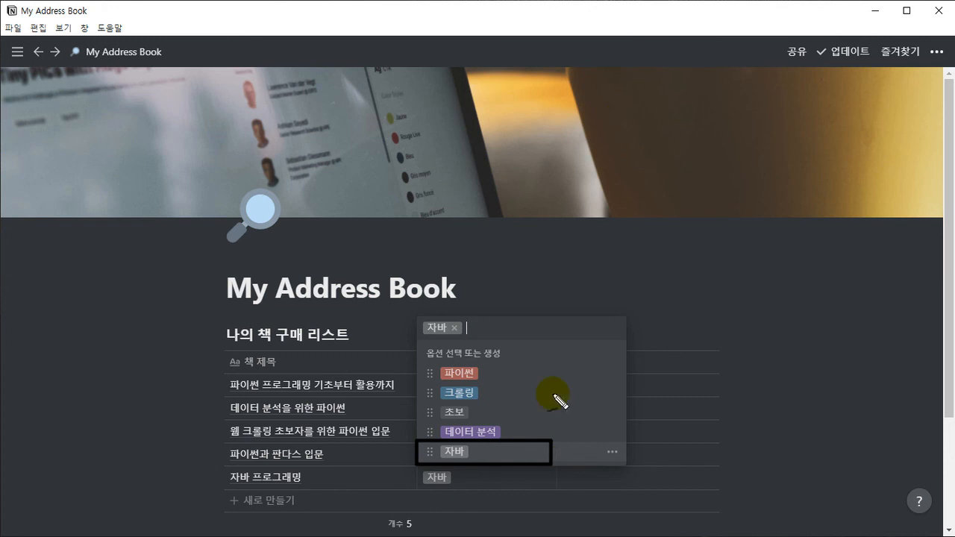
left_click_drag(593, 405, 561, 435)
key("ctrl+z")
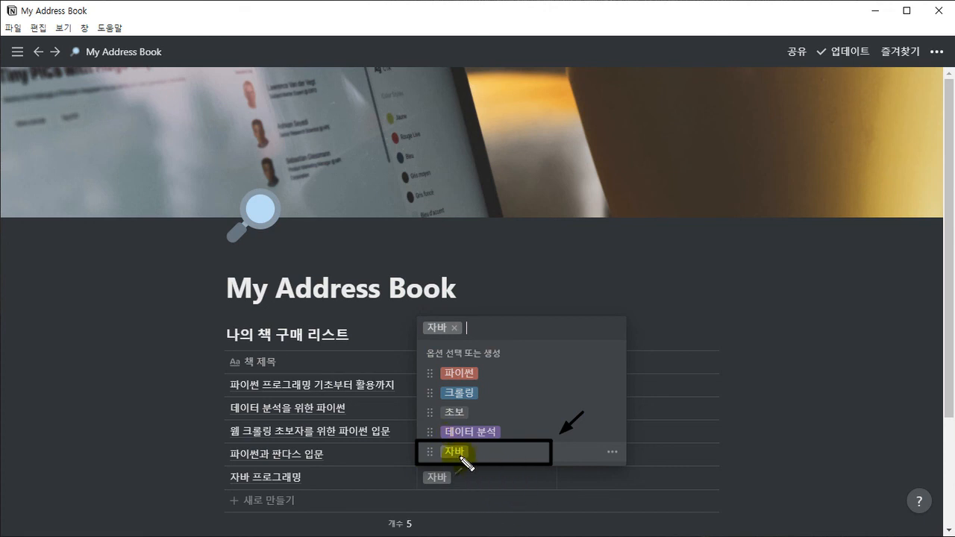
key("Escape")
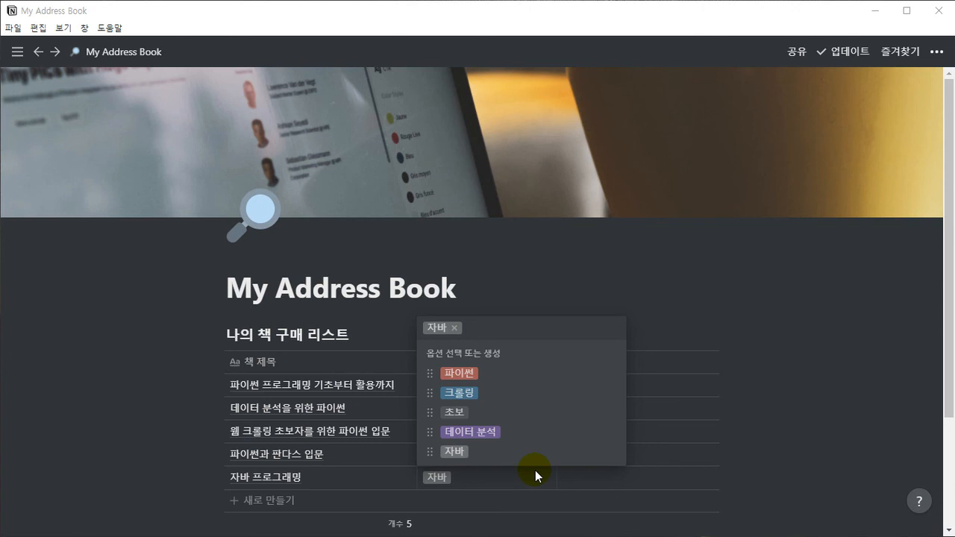
Step: Remove the 자바 keyword from the 자바 프로그래밍 row and delete the 자바 keyword option
left_click(512, 295)
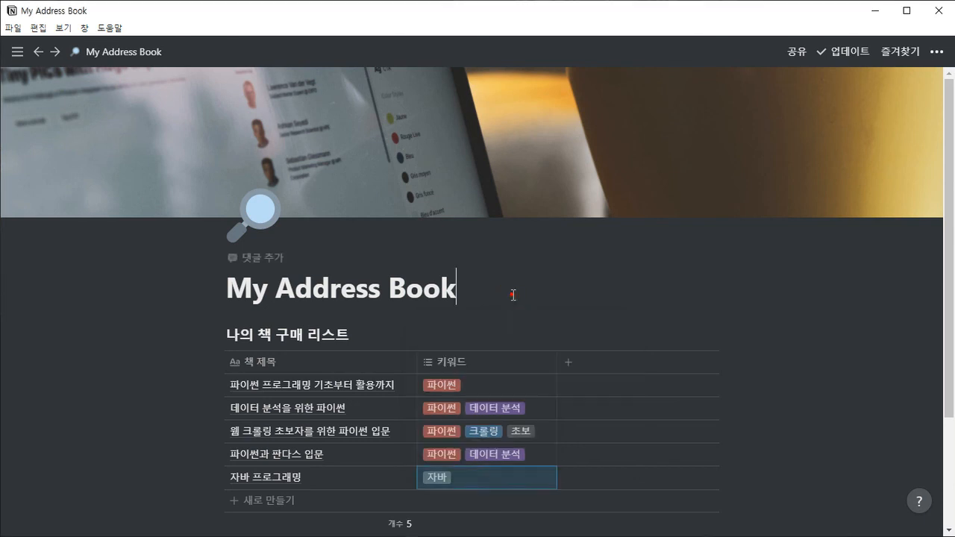
left_click(463, 478)
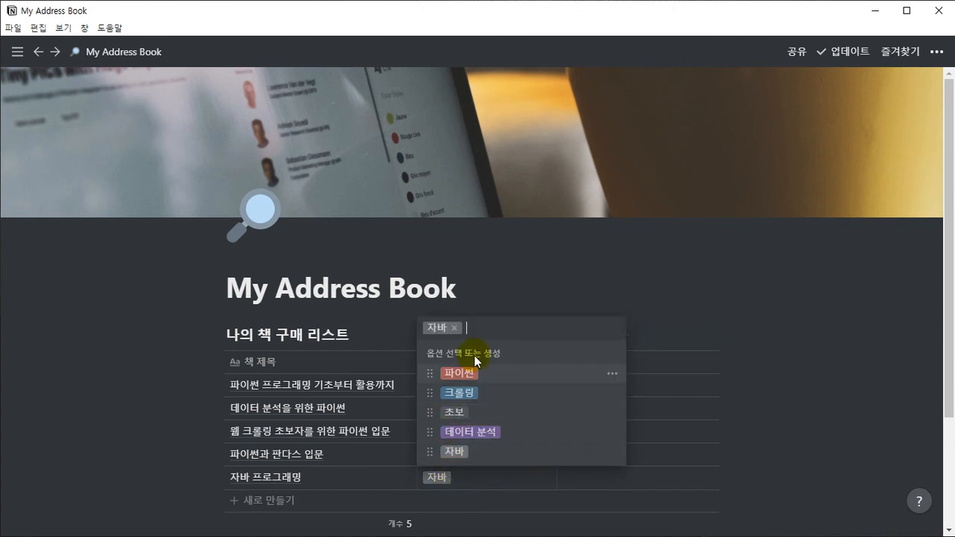
left_click(454, 327)
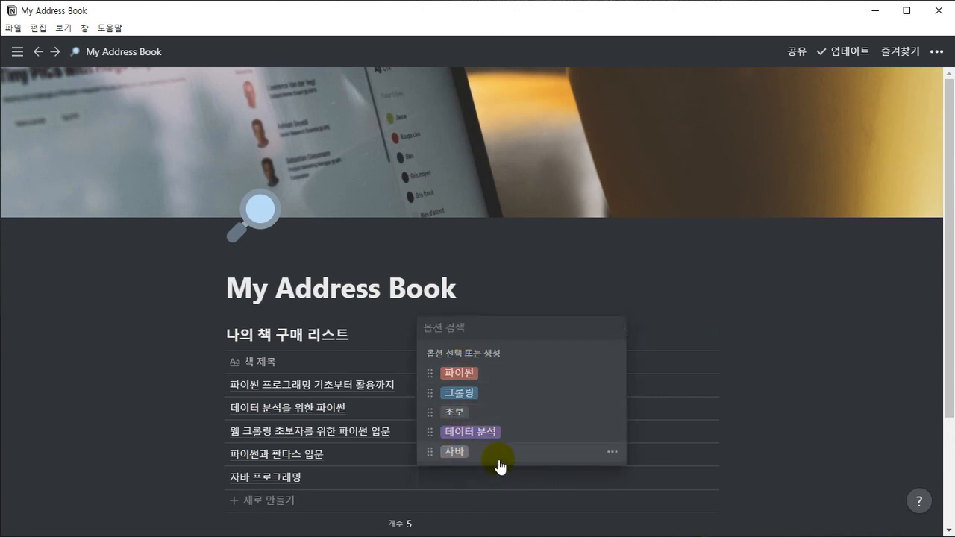
left_click(613, 452)
left_click(585, 203)
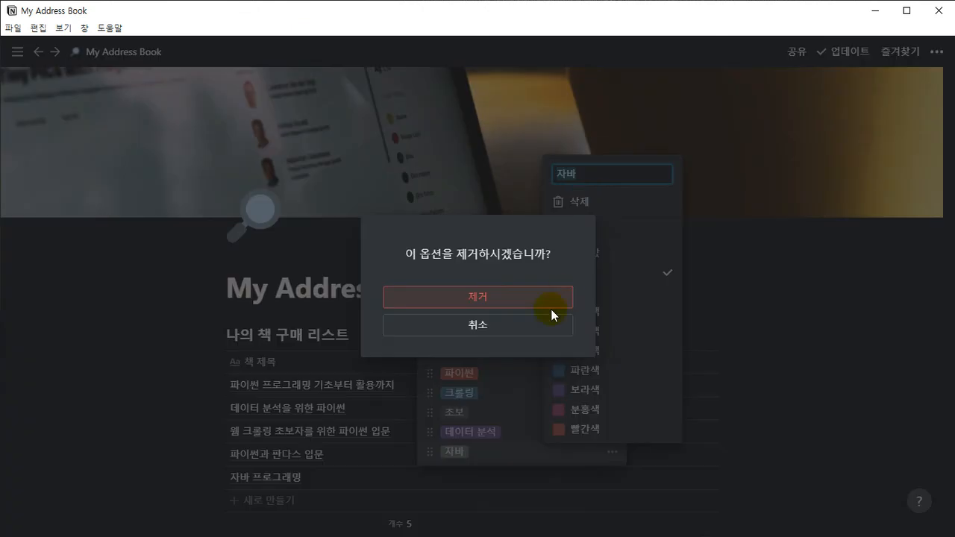
left_click(497, 299)
key("Escape")
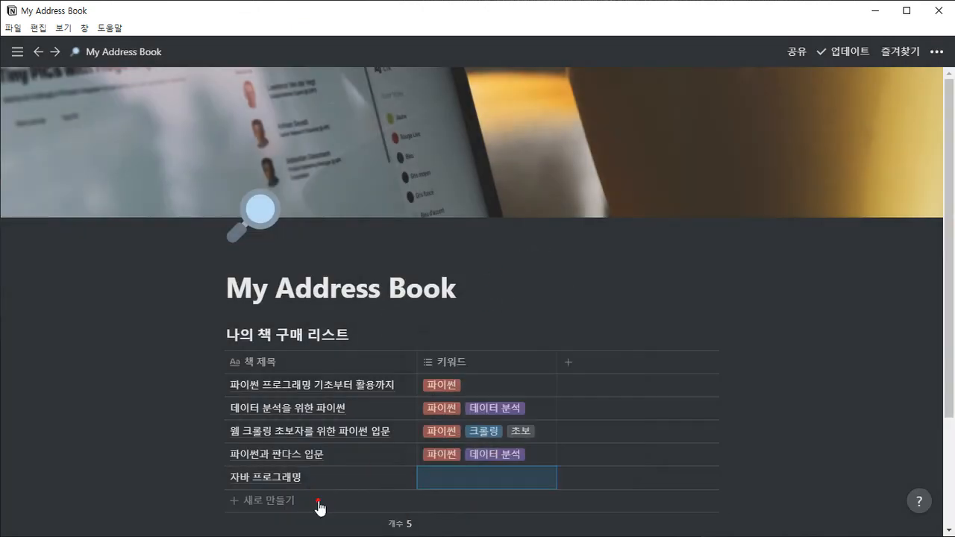
Step: Re-enter 자바 프로그래밍 as the title of the last book row
left_click(312, 481)
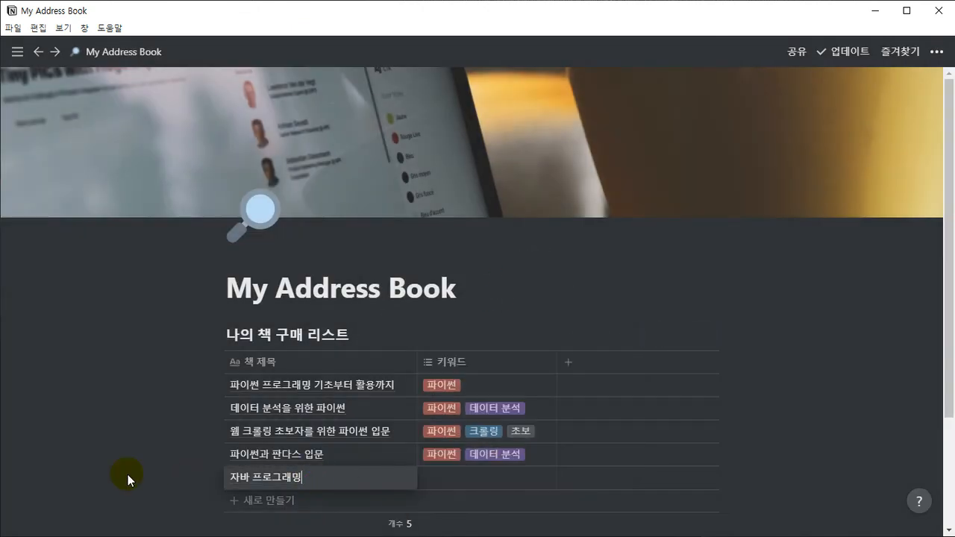
key("ctrl+a")
type("자바 프로그래밍")
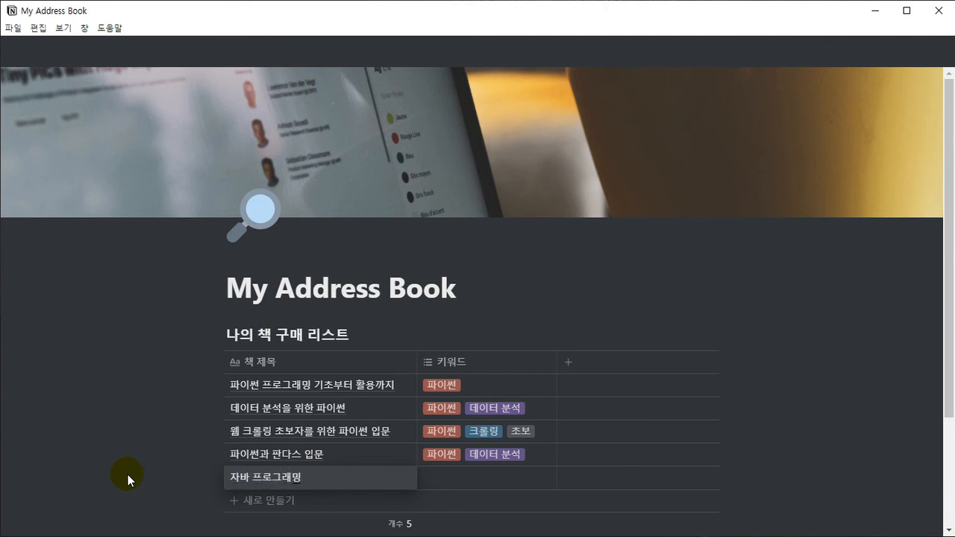
key("Tab")
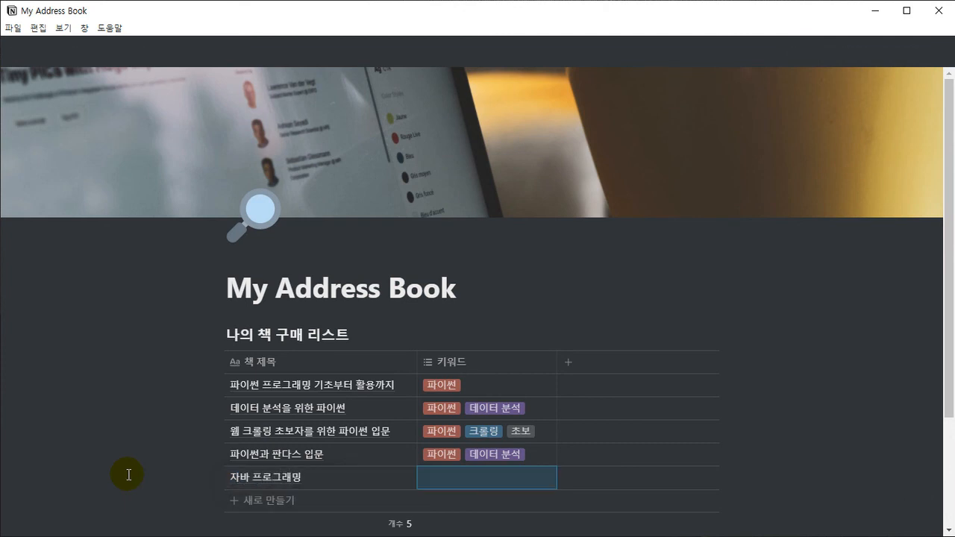
Step: Create a new 자바 keyword option and assign it to the 자바 프로그래밍 row
key("Return")
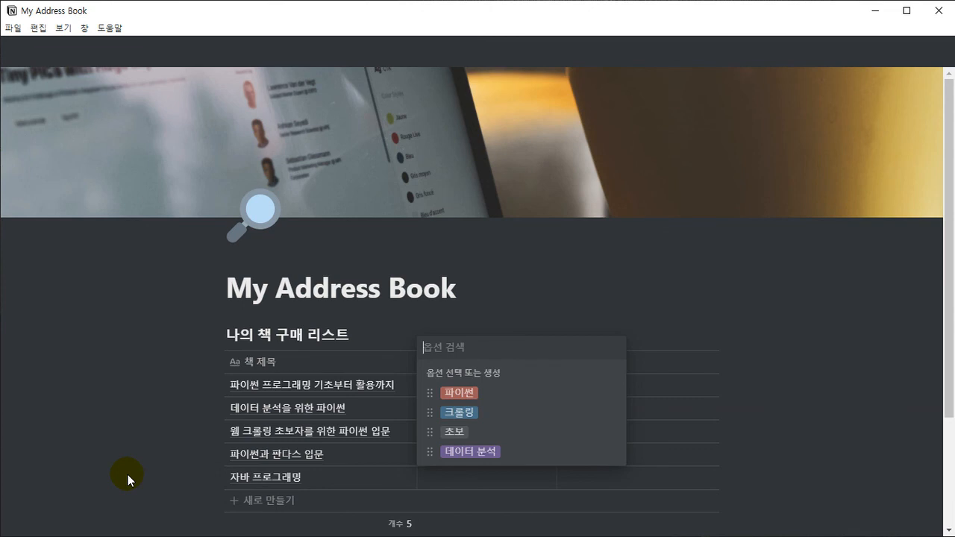
type("자바")
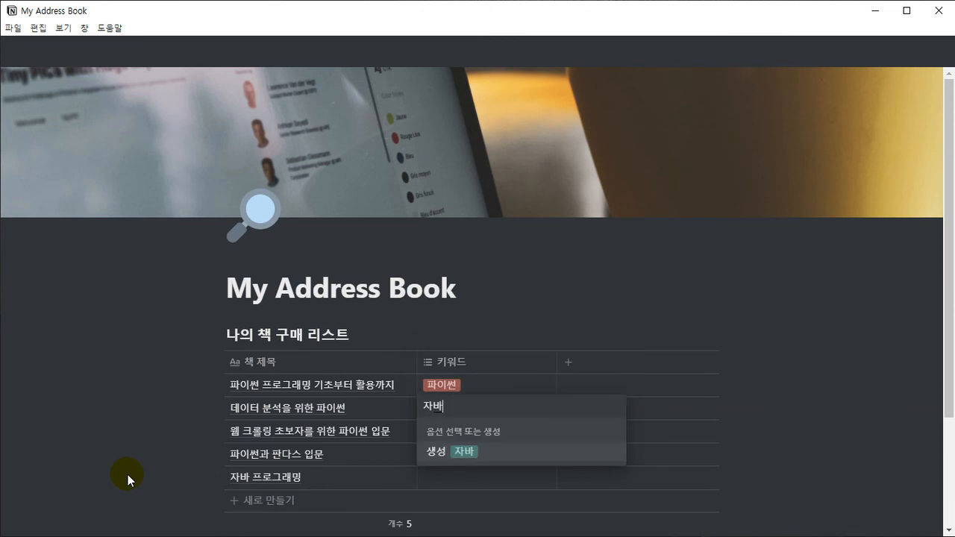
left_click(452, 455)
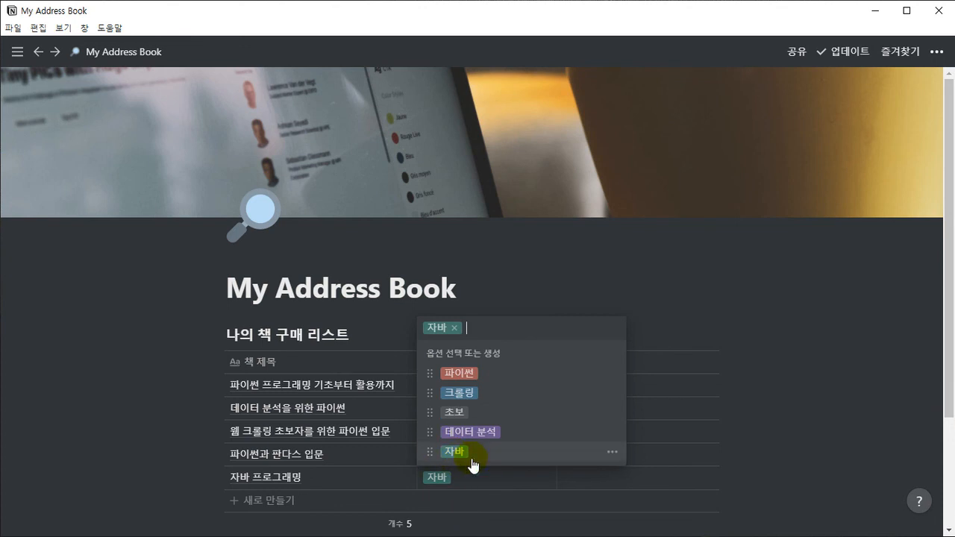
left_click(489, 288)
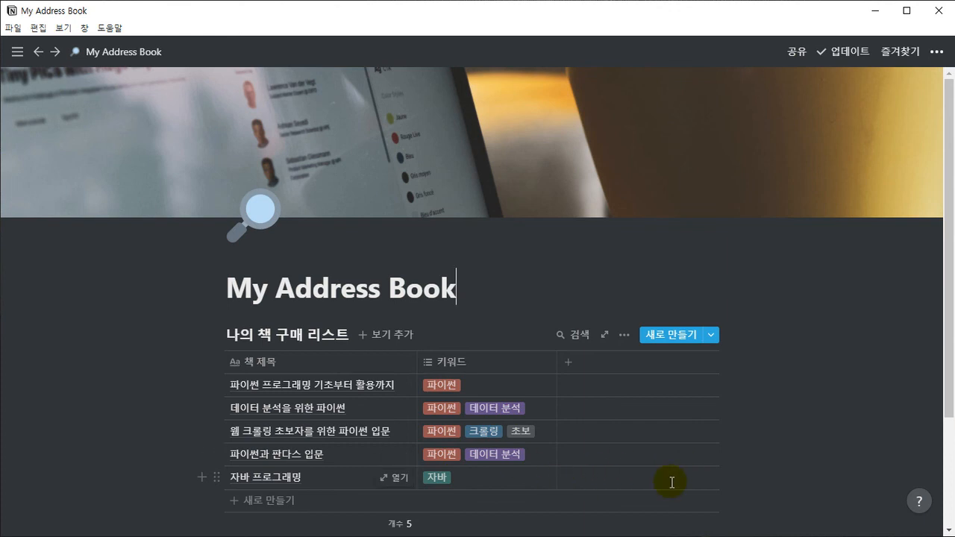
Step: Add a text column named 출판일 after the 키워드 column
left_click(569, 362)
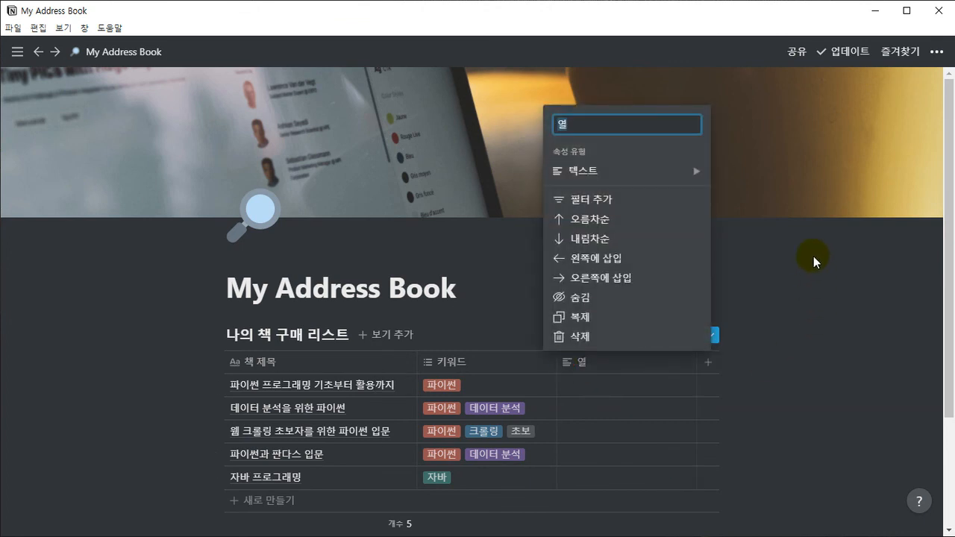
type("출판ㅇ")
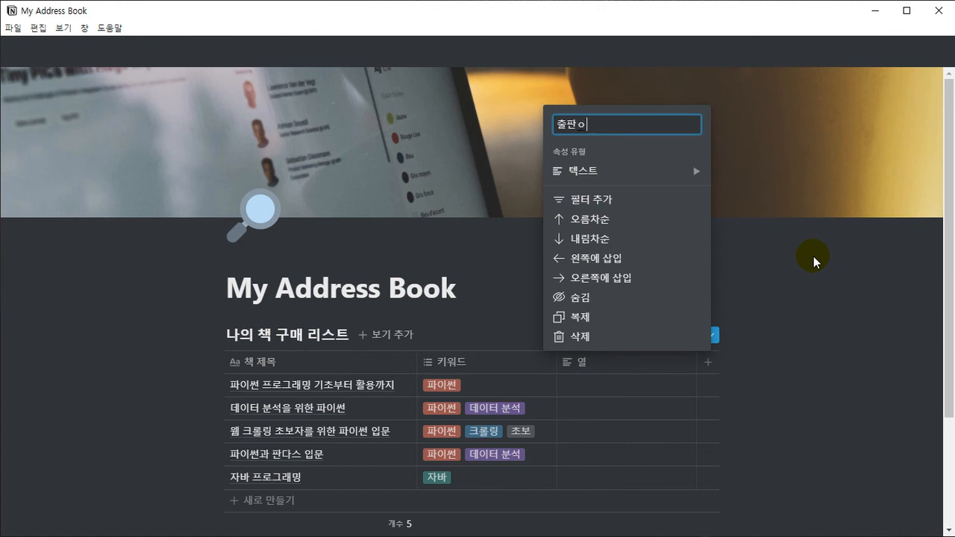
key("Return")
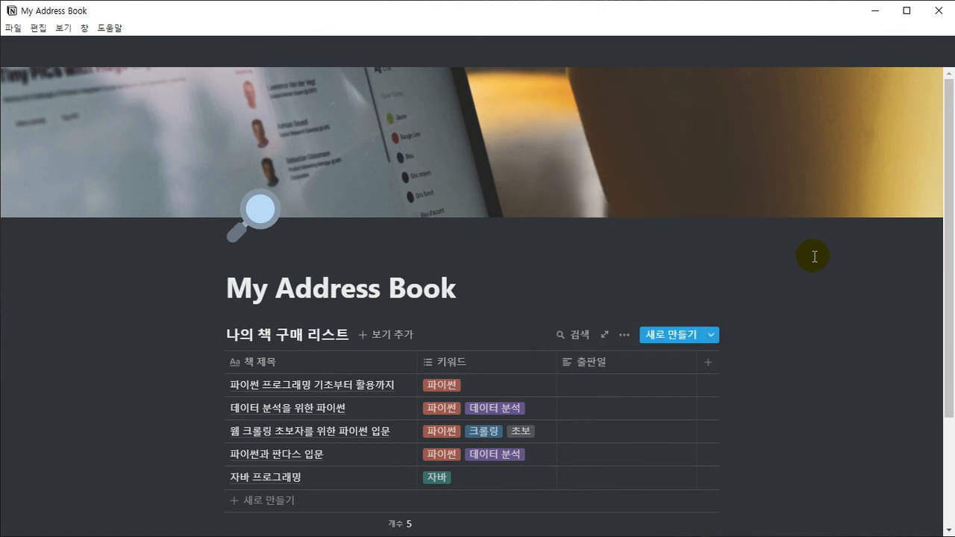
Step: Delete the 자바 프로그래밍 row from the book purchase list
left_click(442, 478)
left_click_drag(708, 485, 707, 480)
key("Delete")
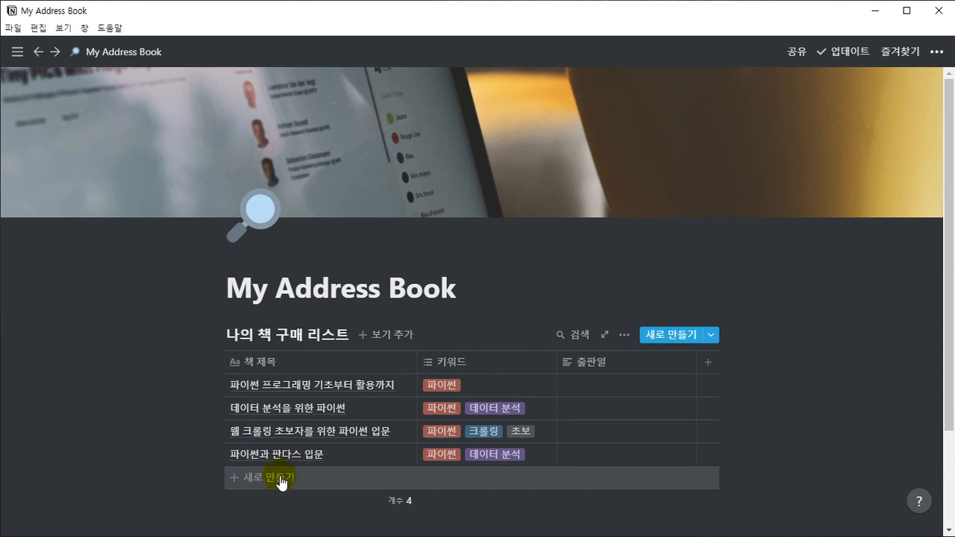
Step: Add a new book row titled 자바 프로그래밍 at the end of the list
left_click(256, 480)
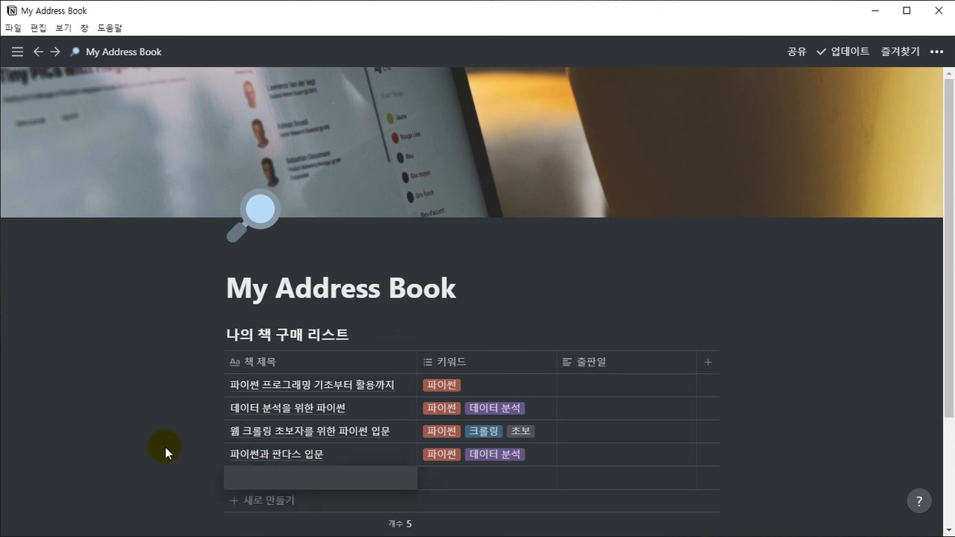
type("자바 프로그래미")
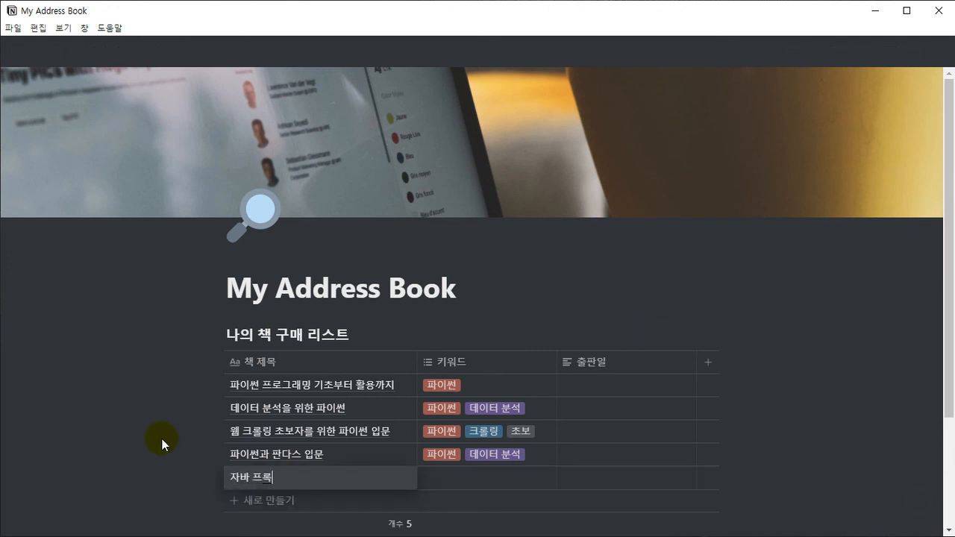
type("ㅇ")
key("Tab")
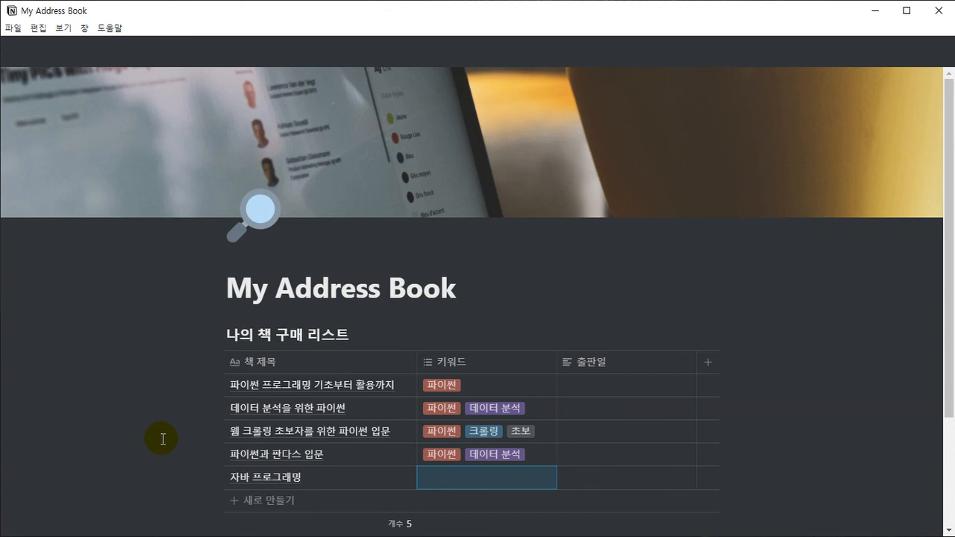
Step: Delete the 자바 option from the 키워드 column's keyword options
key("Return")
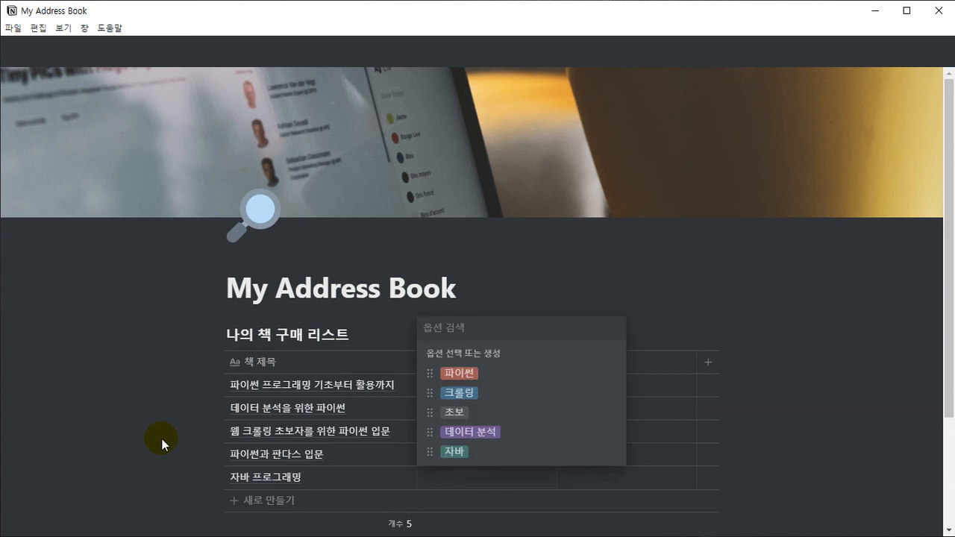
left_click(615, 452)
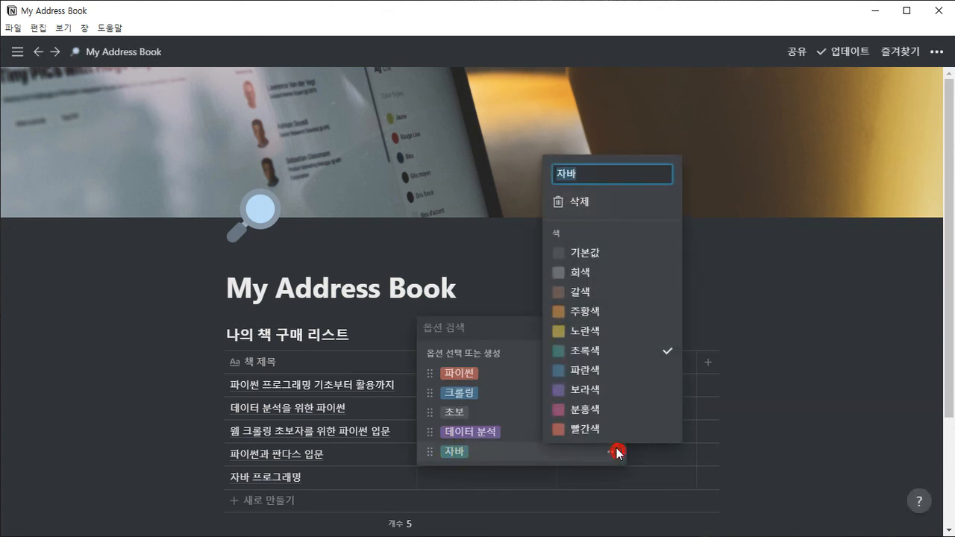
left_click(579, 201)
left_click(511, 294)
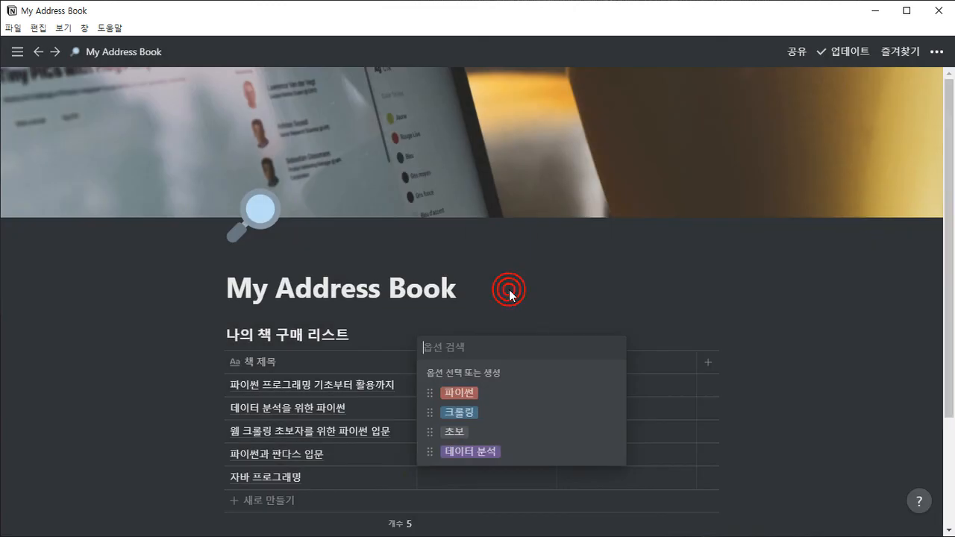
Step: Replace the last book row's title with 자바 프로그래밍 and move to its keyword cell
left_click(324, 481)
left_click(318, 485)
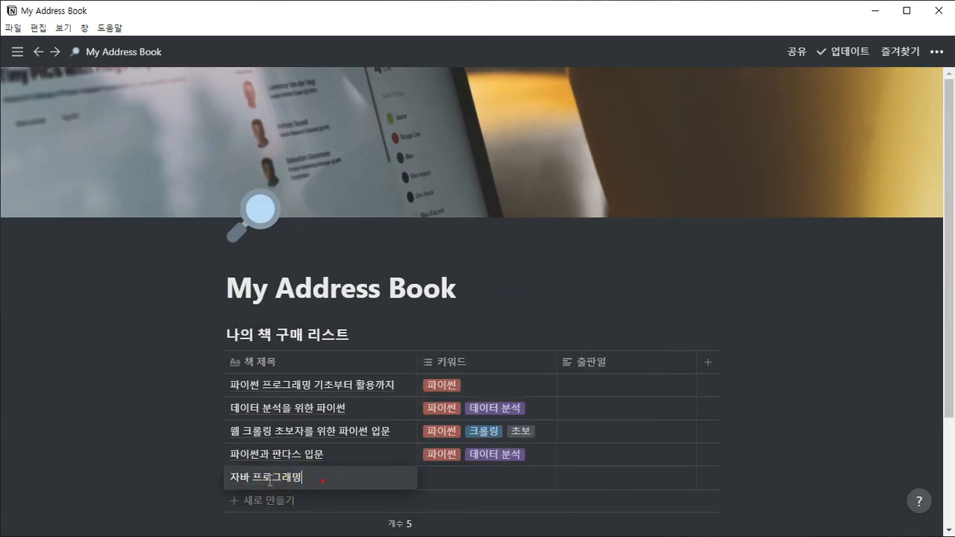
key("ctrl+a")
type("자바 프록")
type("그래밍")
key("Tab")
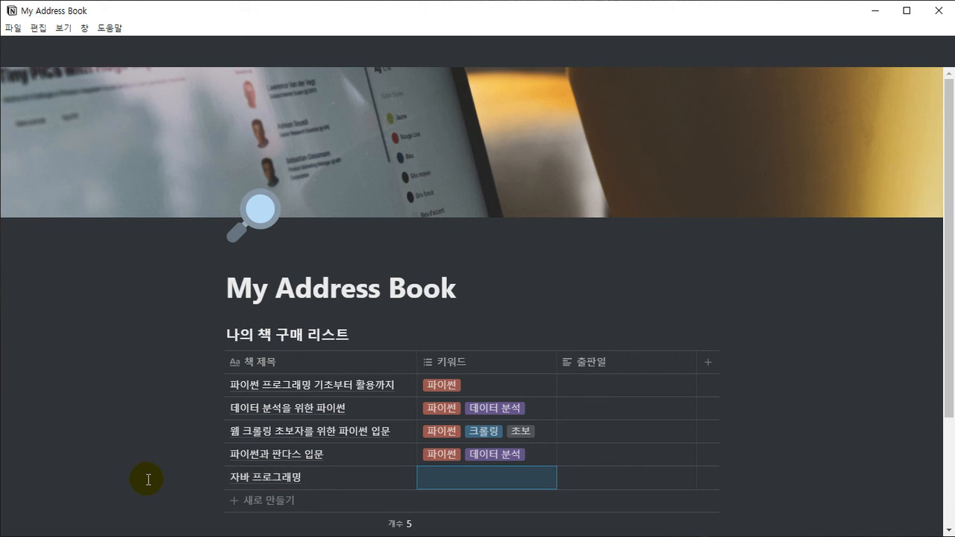
Step: Try to enter a 자바 keyword in the 자바 프로그래밍 row by moving directly to the 출판일 cell
key("Return")
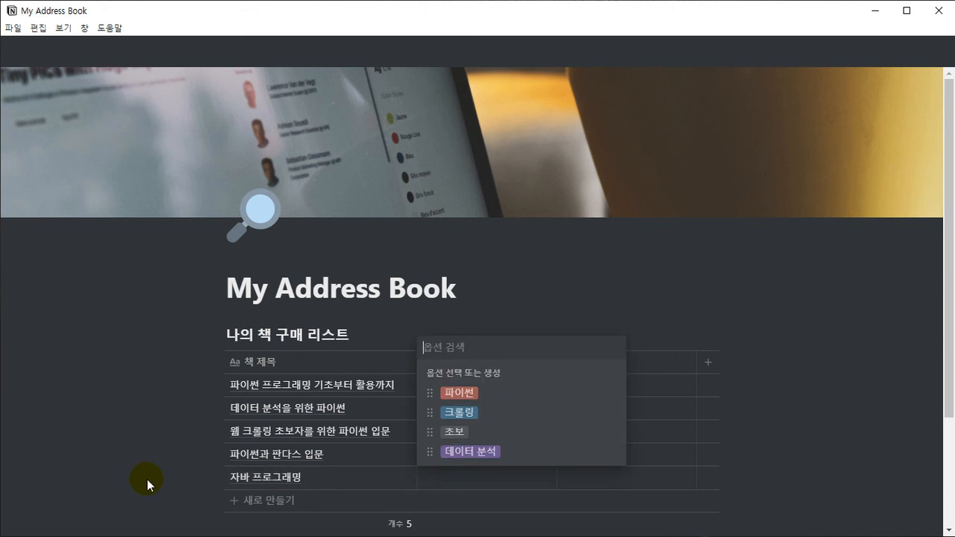
type("자바")
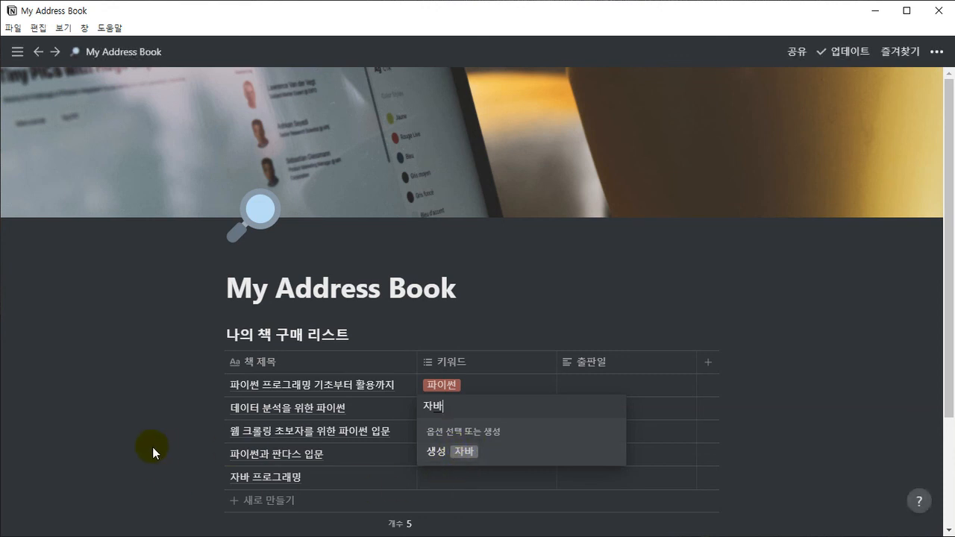
key("Tab")
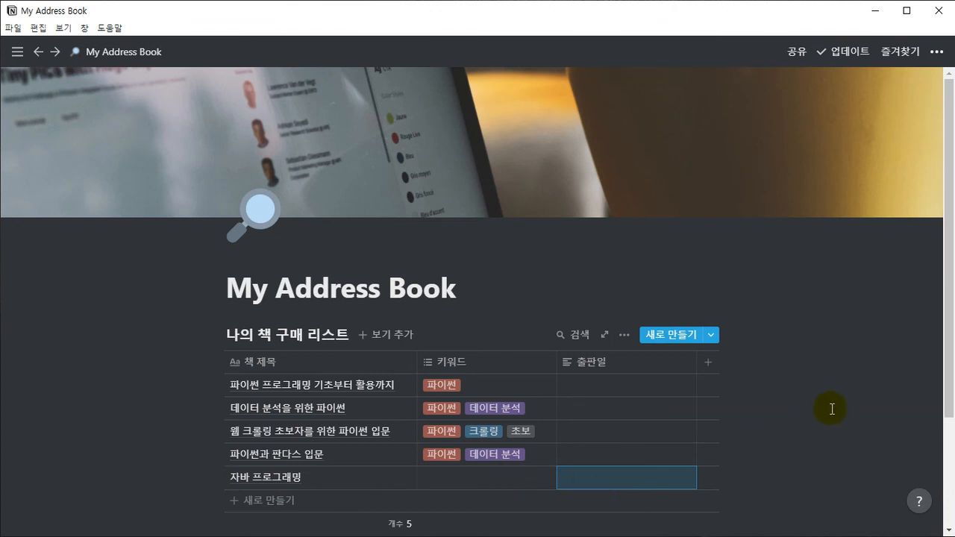
mouse_move(417, 463)
left_mouse_down()
mouse_move(559, 502)
mouse_move(557, 490)
left_mouse_up()
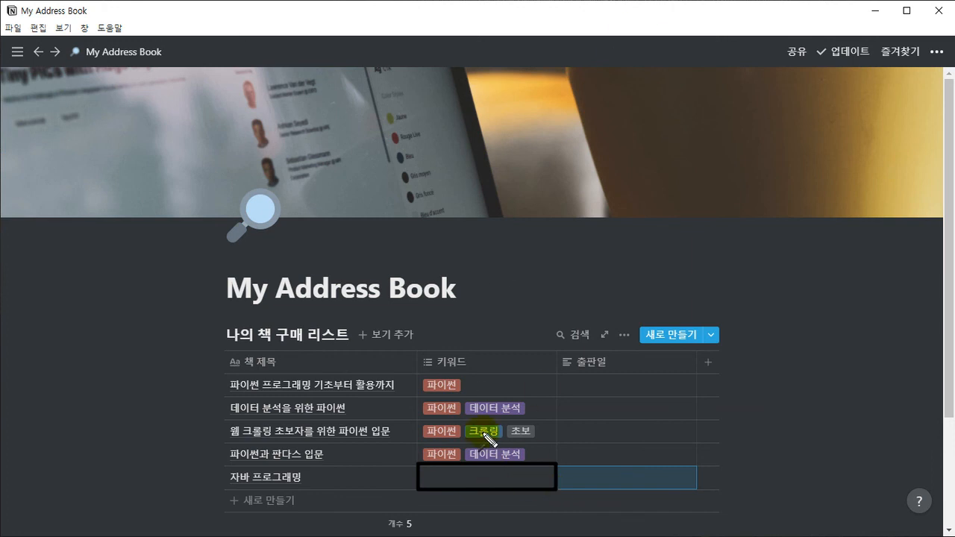
left_click_drag(587, 426, 564, 456)
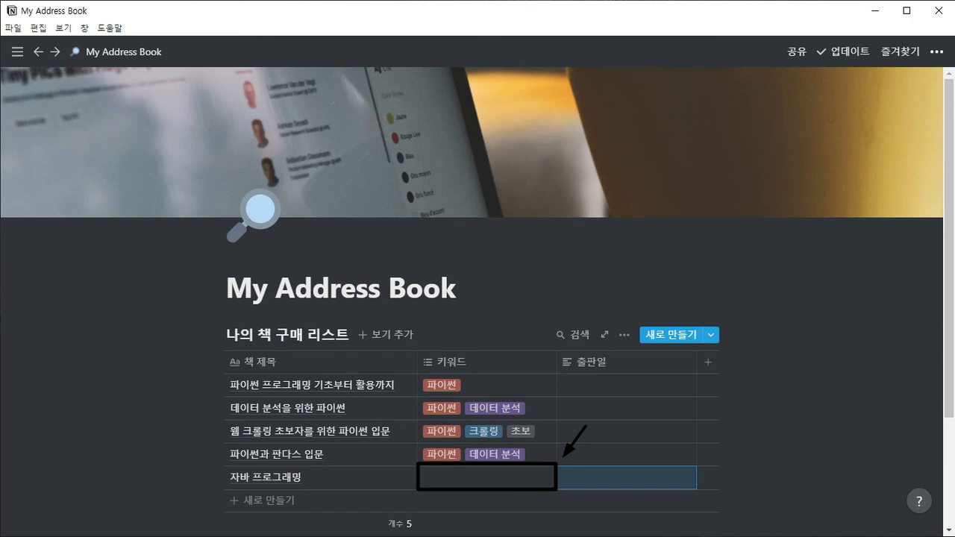
key("Escape")
left_click(462, 364)
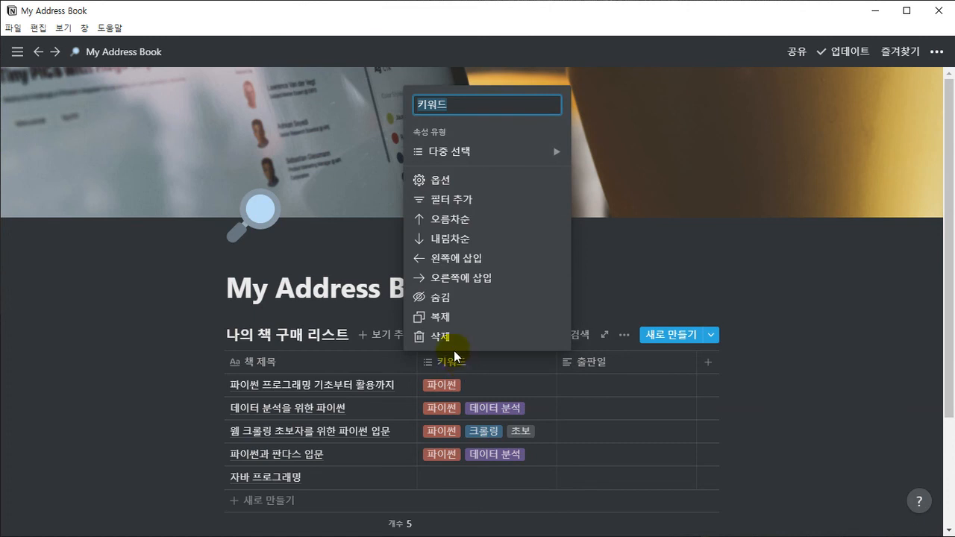
left_click(688, 278)
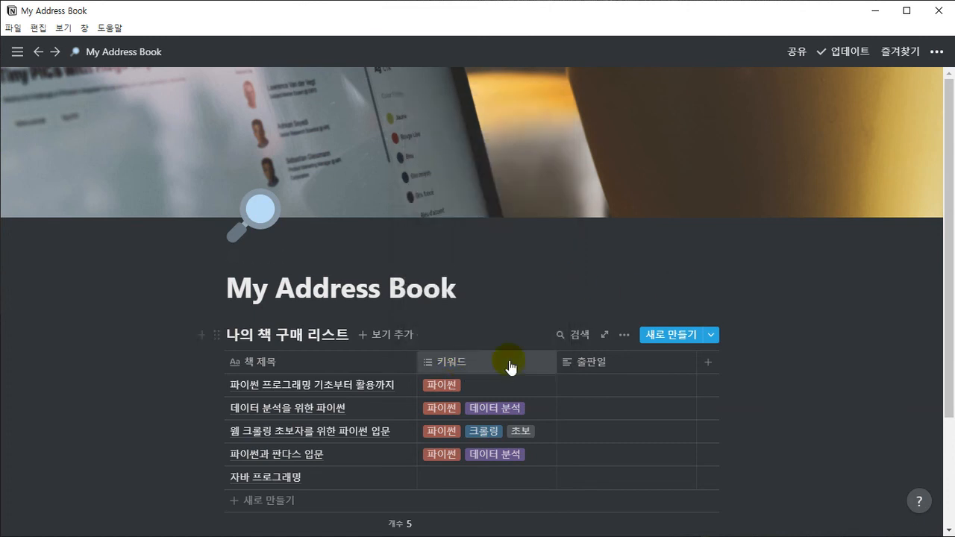
left_click(505, 290)
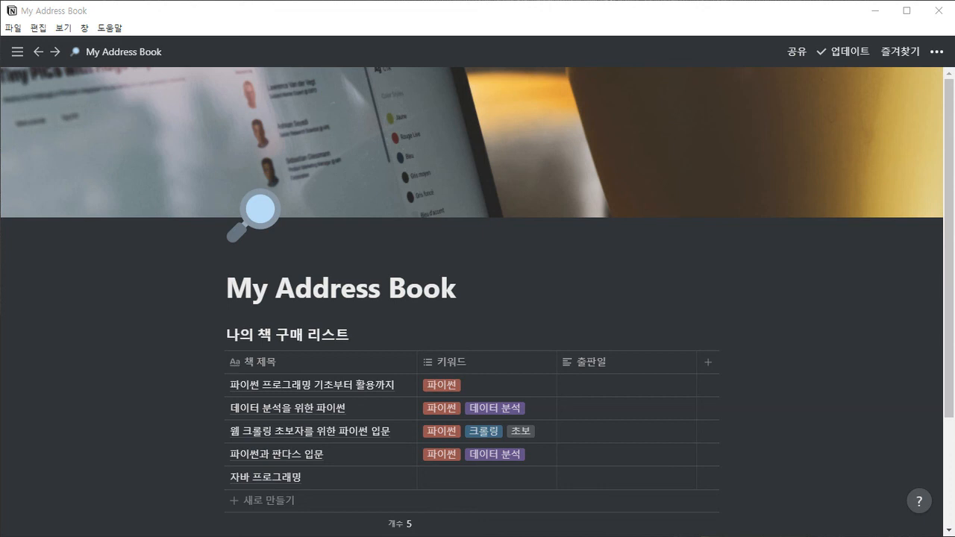
Step: Change the 키워드 column's property type to 텍스트
left_click(439, 362)
left_click(465, 148)
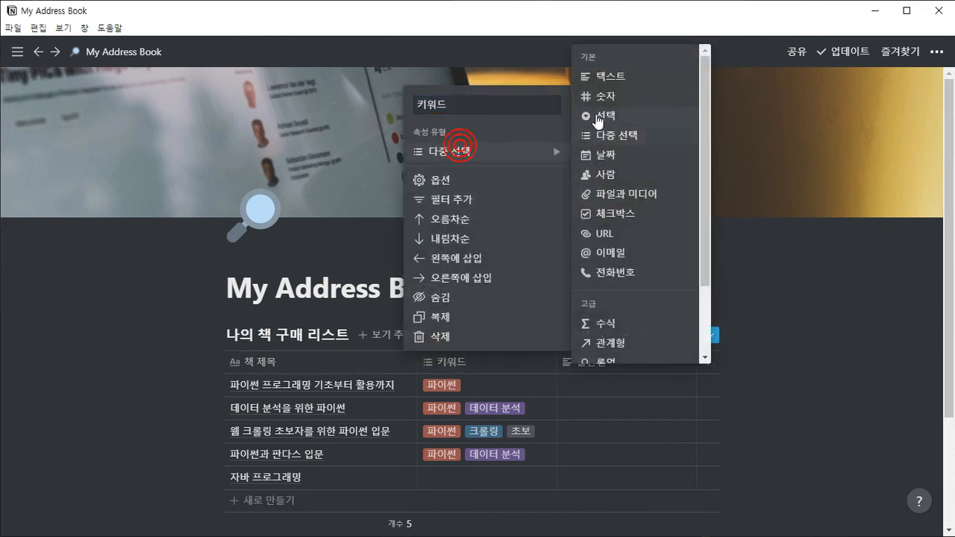
left_click(593, 77)
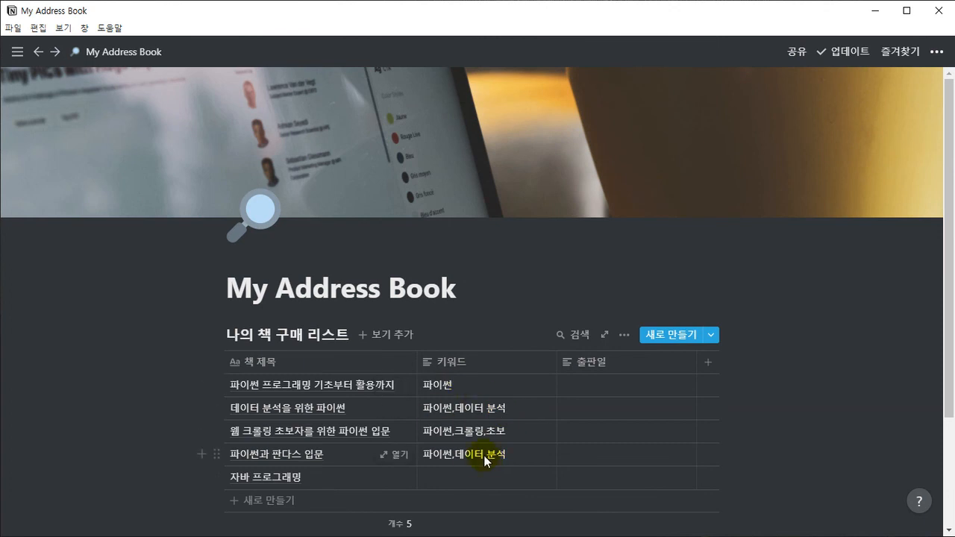
left_click(454, 363)
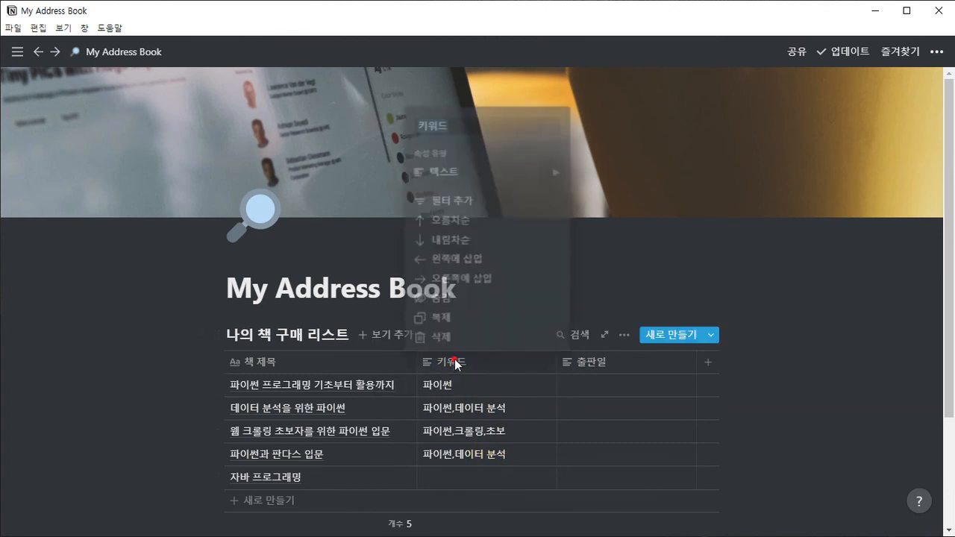
mouse_move(454, 181)
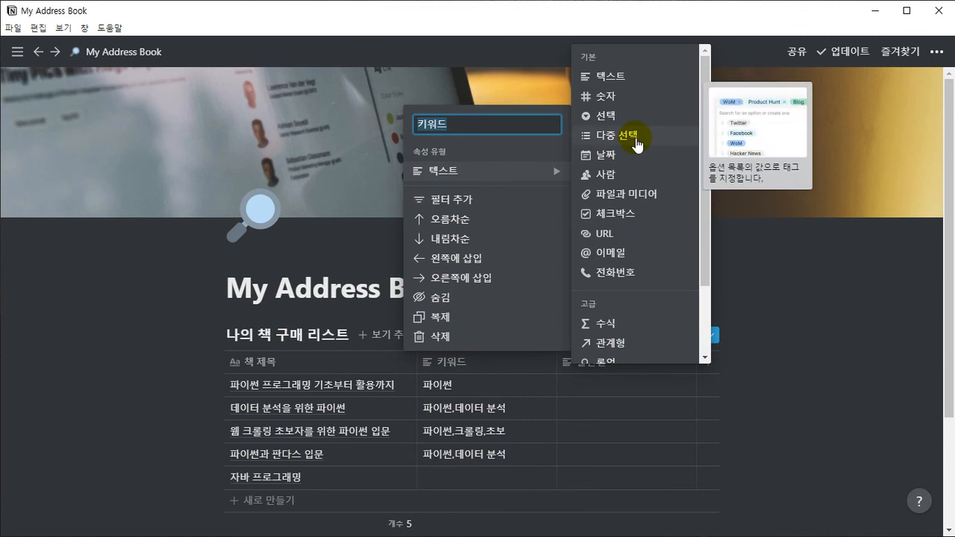
left_click(807, 297)
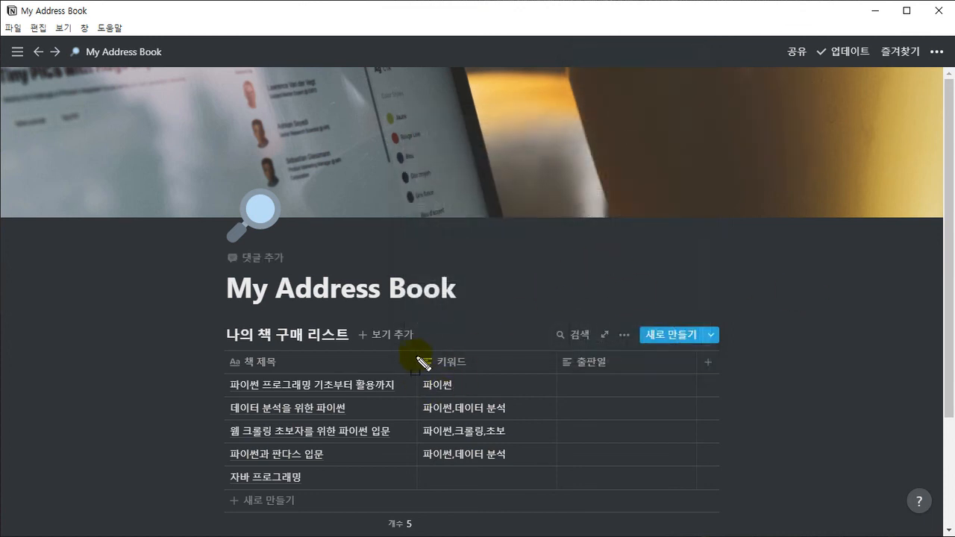
left_click_drag(415, 352, 555, 492)
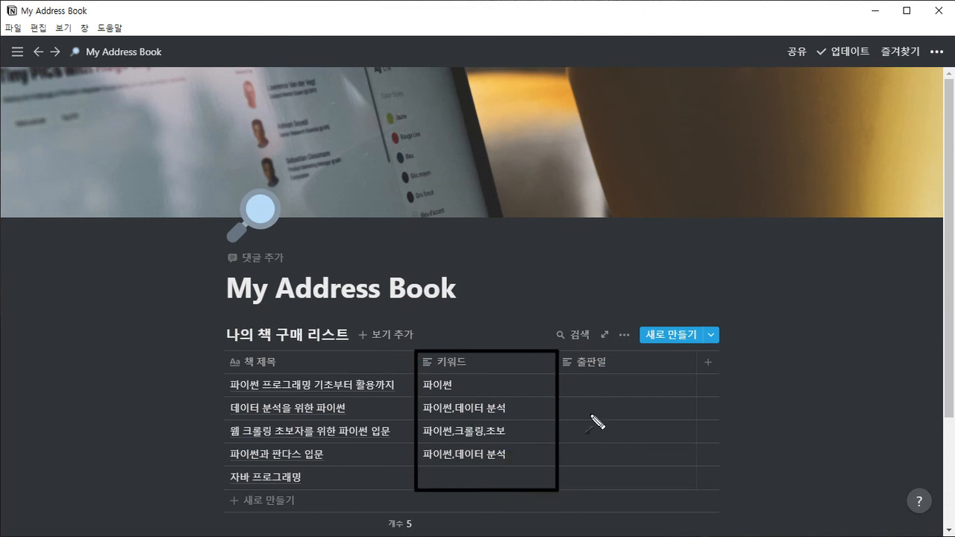
left_click_drag(615, 483, 574, 455)
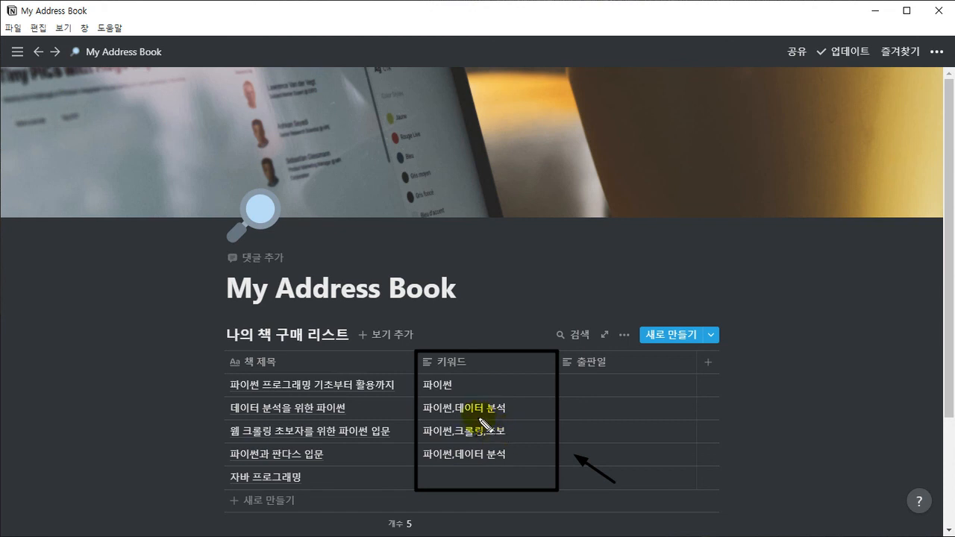
key("Escape")
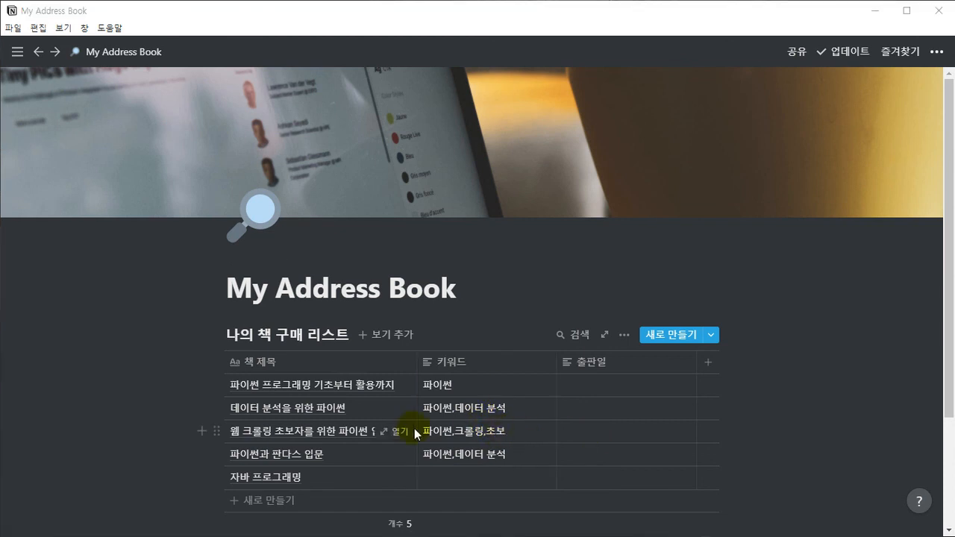
Step: Enter 자바 as plain text in the keyword cell of the 자바 프로그래밍 row
left_click(431, 478)
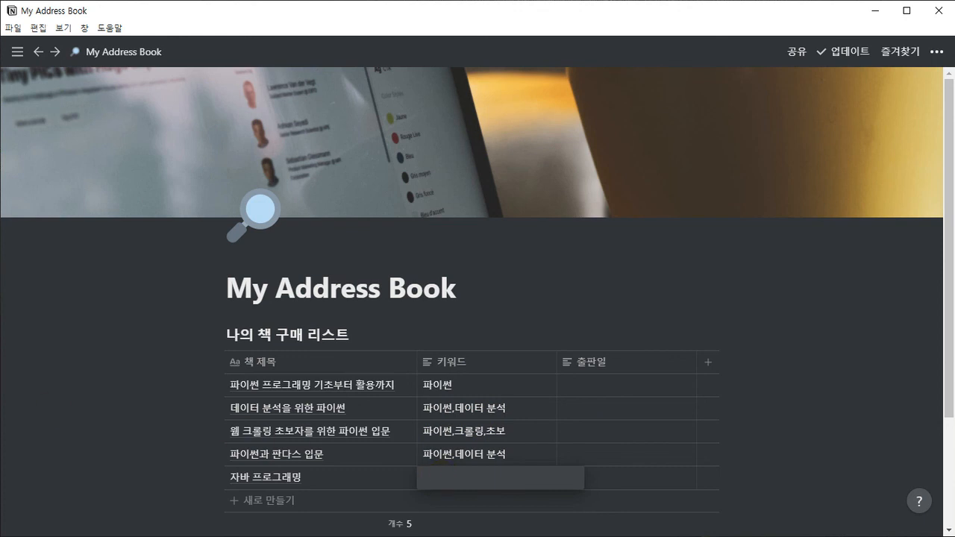
type("자바")
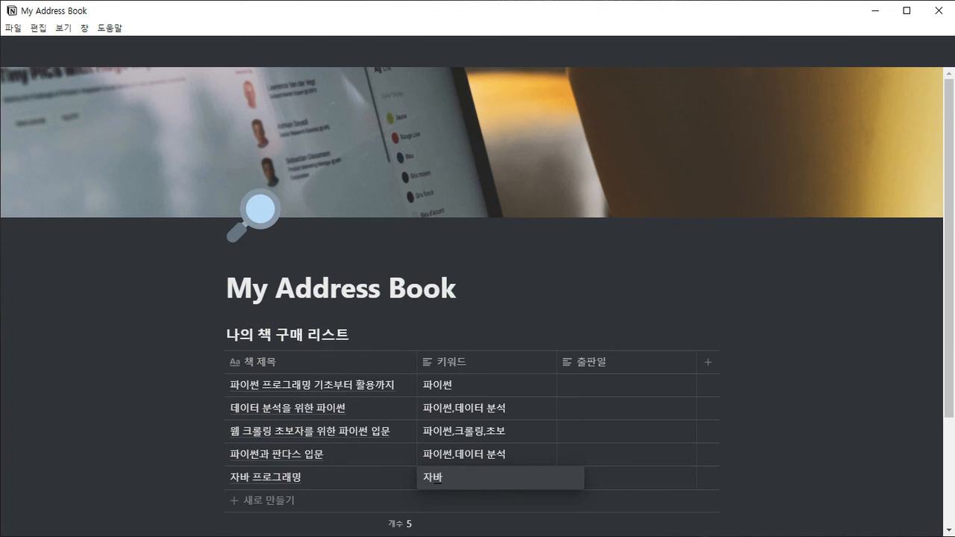
key("Tab")
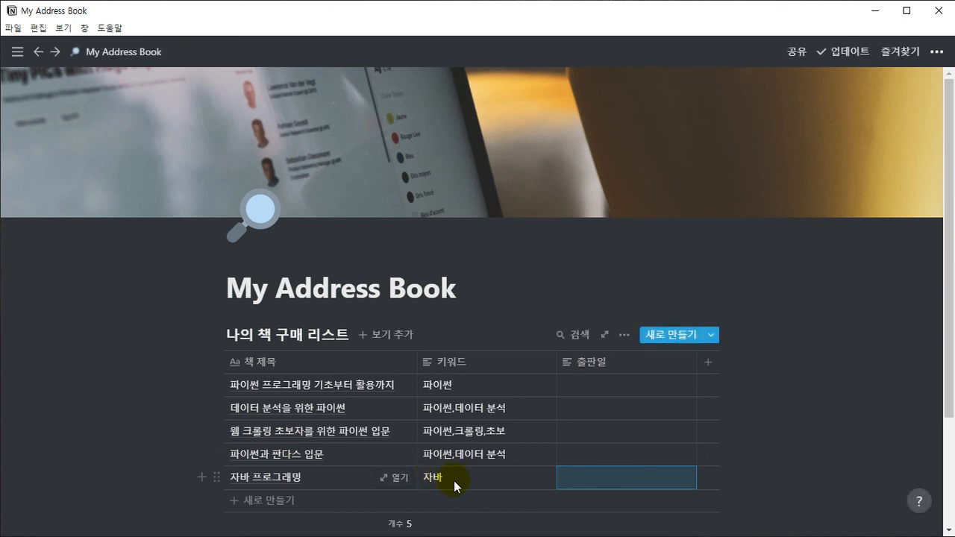
left_click(461, 363)
mouse_move(460, 184)
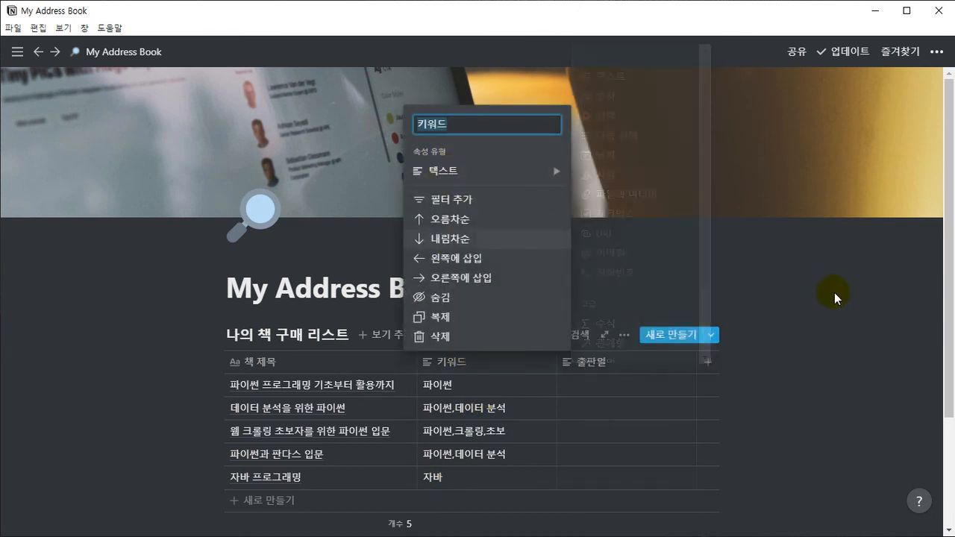
left_click(743, 289)
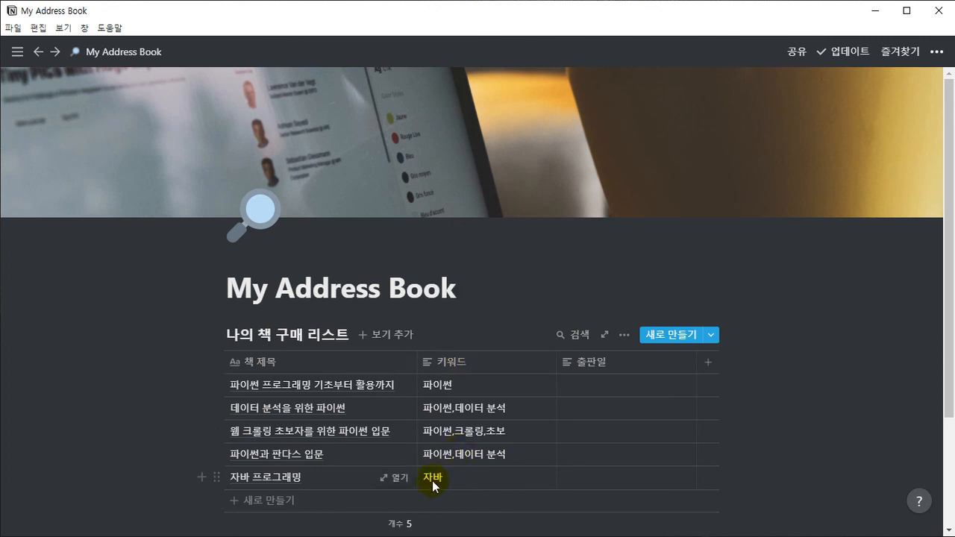
left_click(615, 476)
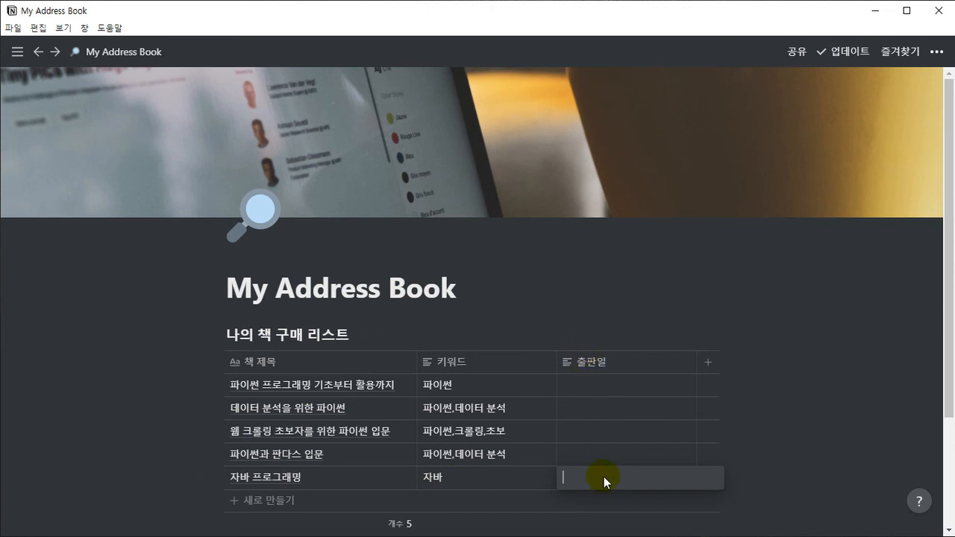
key("Escape")
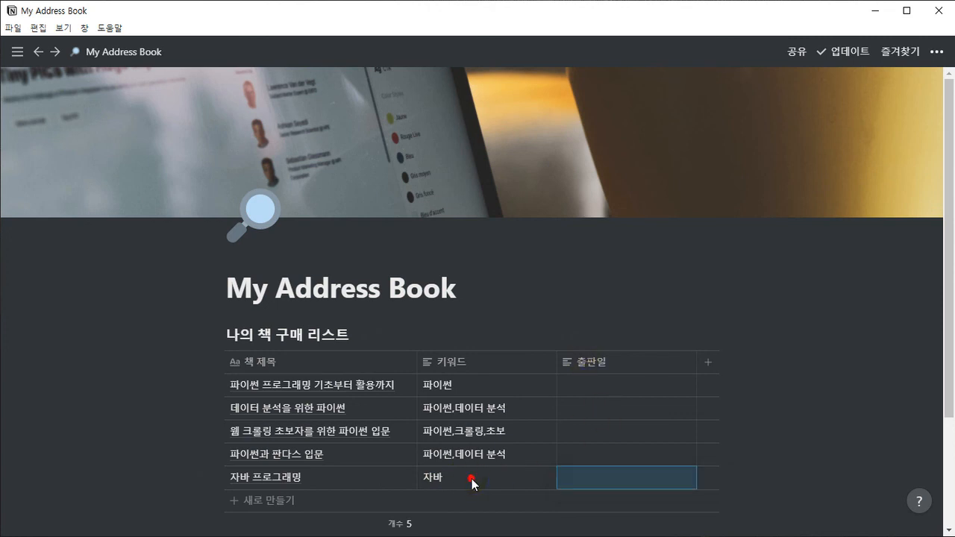
Step: Change the 키워드 column's property type to 다중 선택 and check the keyword options in the 자바 프로그래밍 row
left_click(470, 369)
left_click(488, 176)
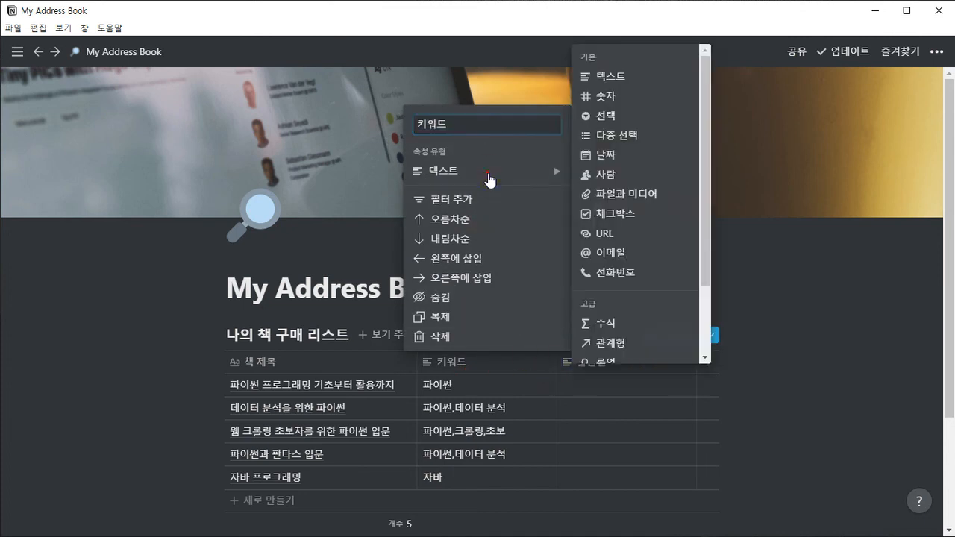
left_click(606, 135)
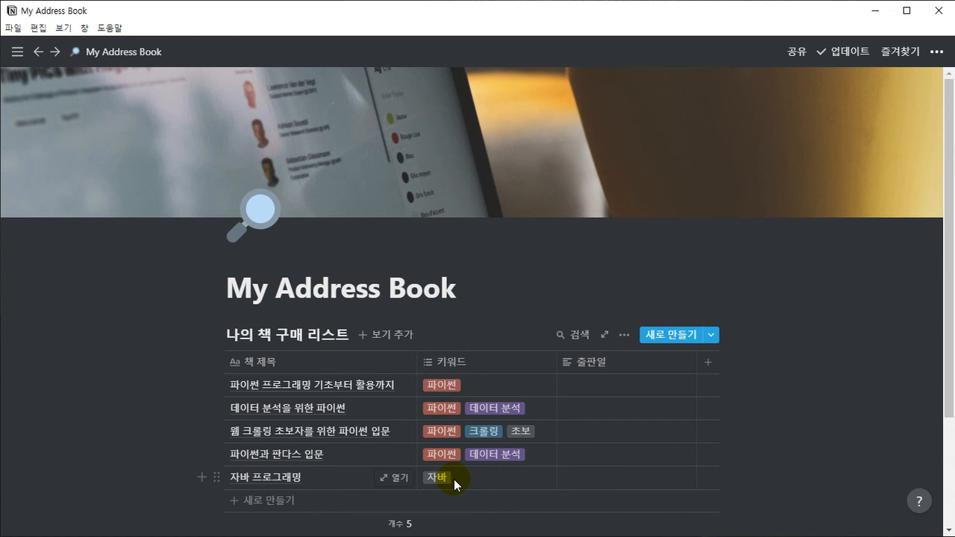
left_click(479, 480)
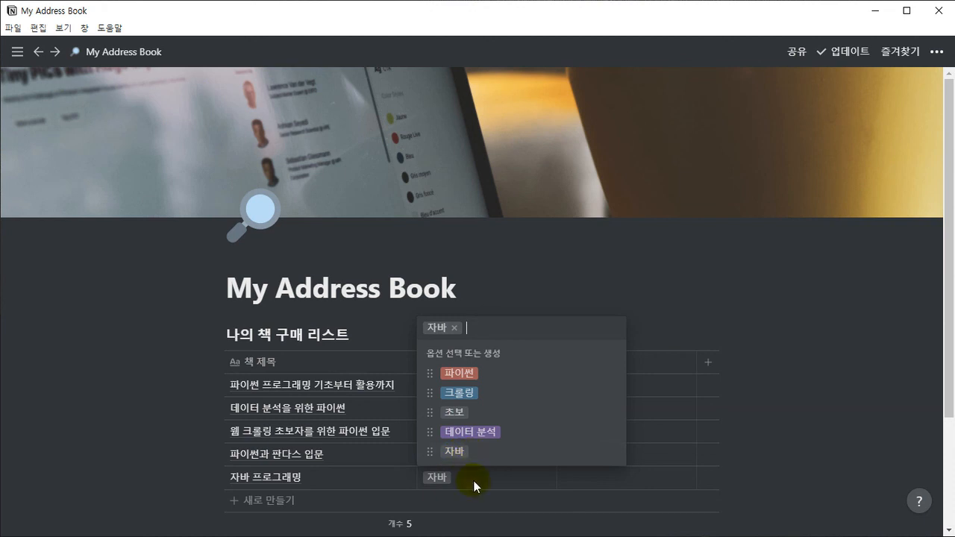
left_click(448, 480)
Step: Change the 키워드 column's property type back to 텍스트
left_click(473, 363)
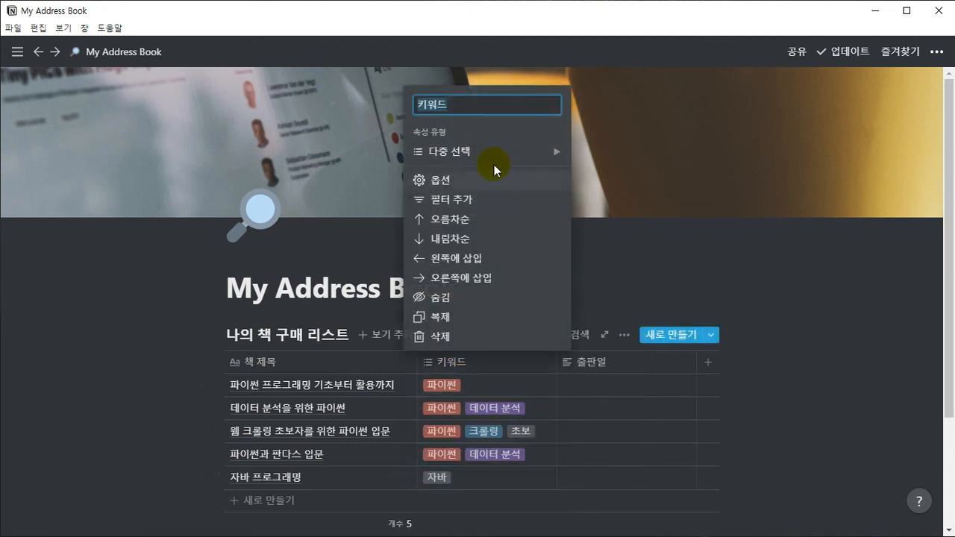
mouse_move(495, 154)
left_click(612, 82)
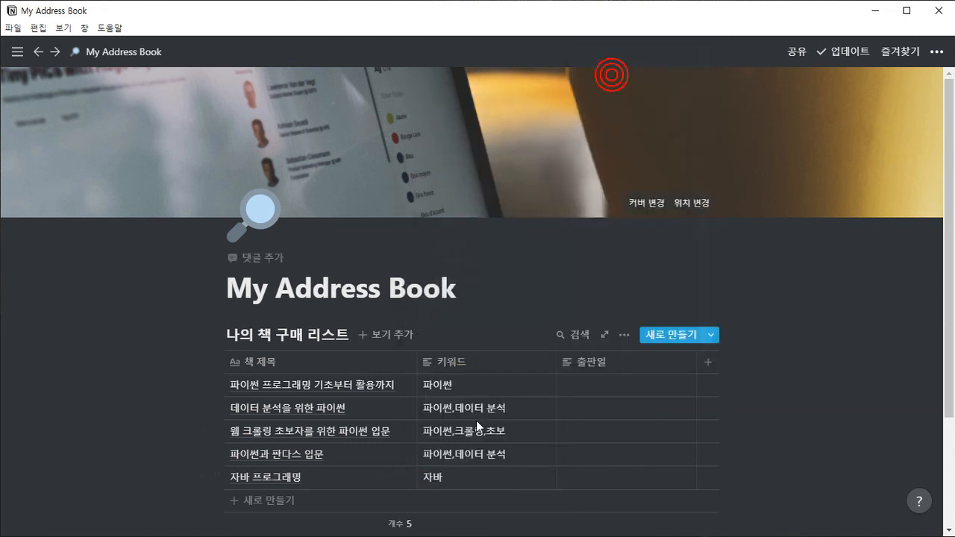
Step: Replace the keyword text of the 자바 프로그래밍 row with 대한민국
left_click(453, 481)
left_click_drag(452, 481, 420, 484)
type("대한민국")
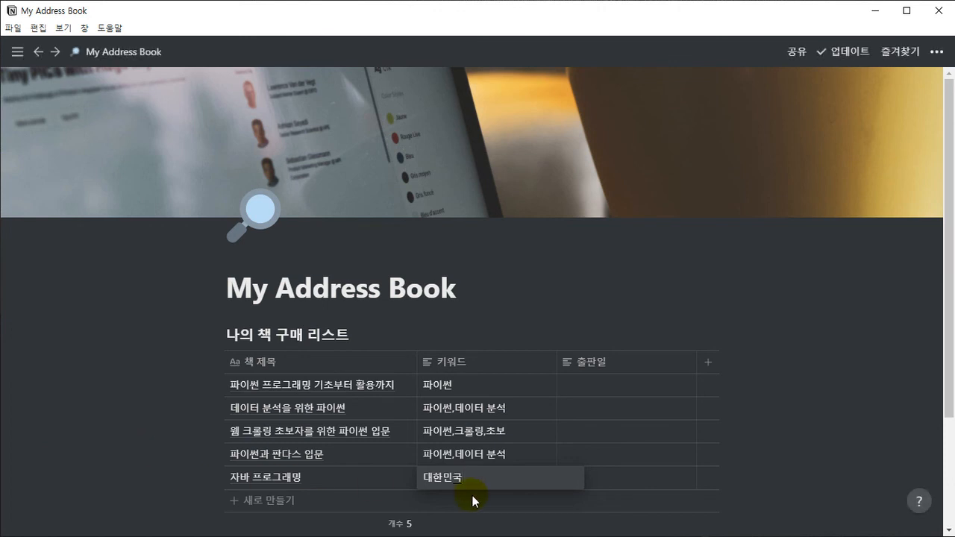
key("Escape")
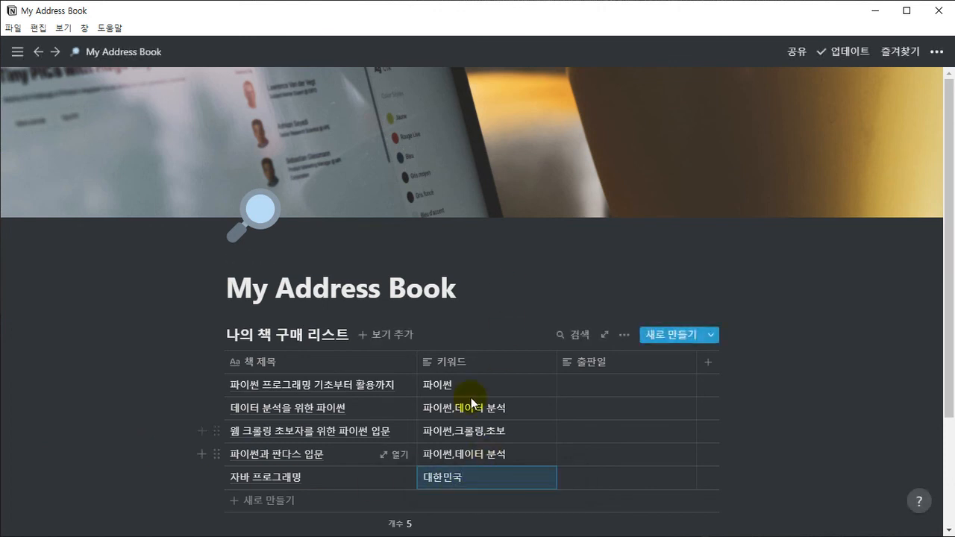
Step: Convert the 키워드 text column, including the 대한민국 entry, to the 다중 선택 property type
left_click(456, 359)
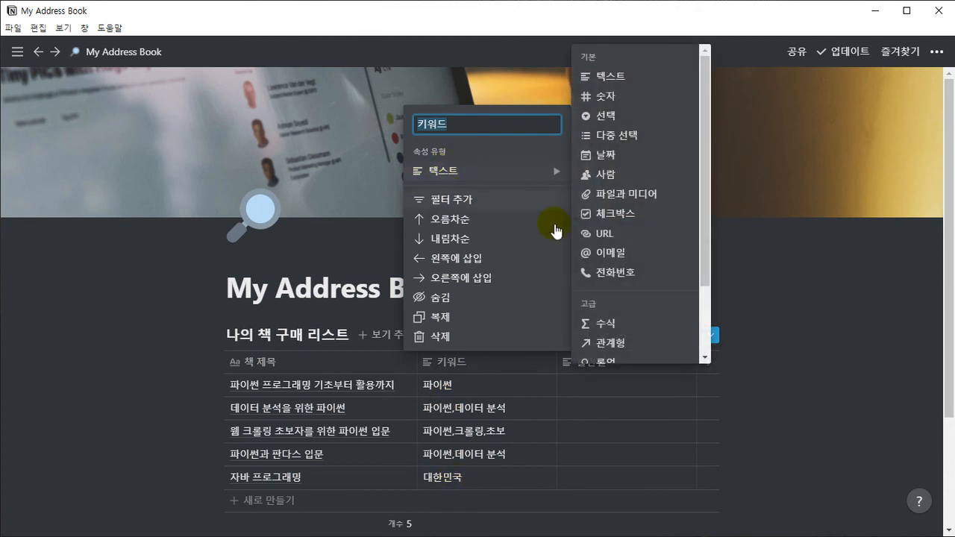
left_click(824, 292)
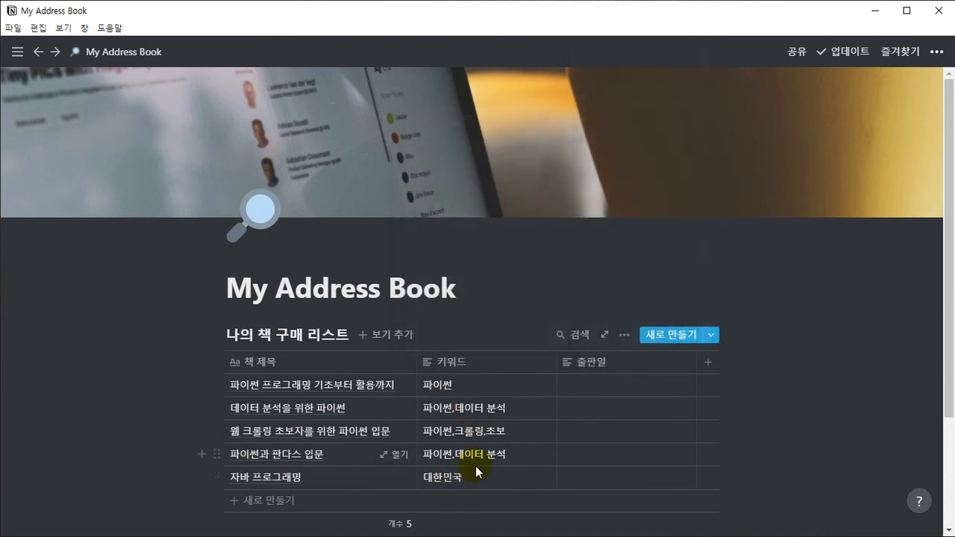
left_click(462, 368)
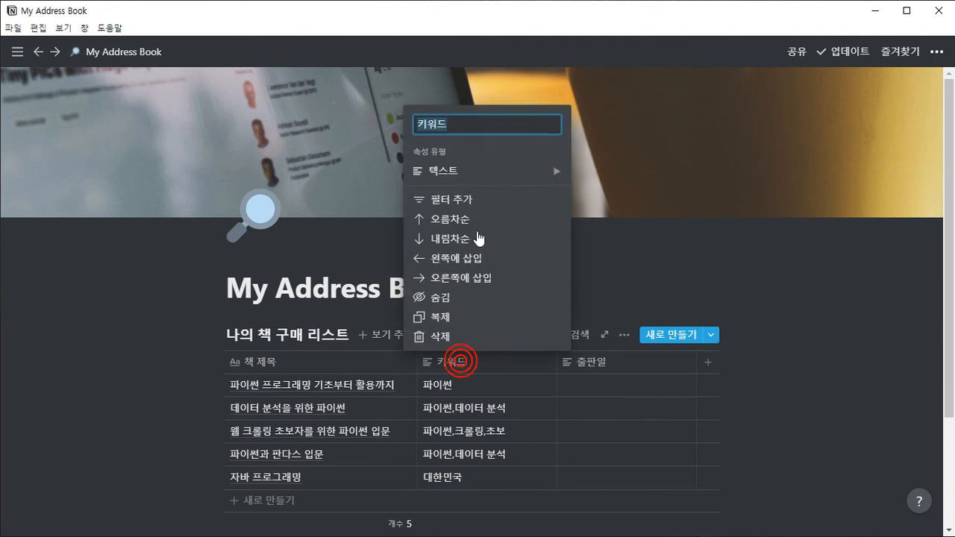
mouse_move(550, 173)
left_click(613, 139)
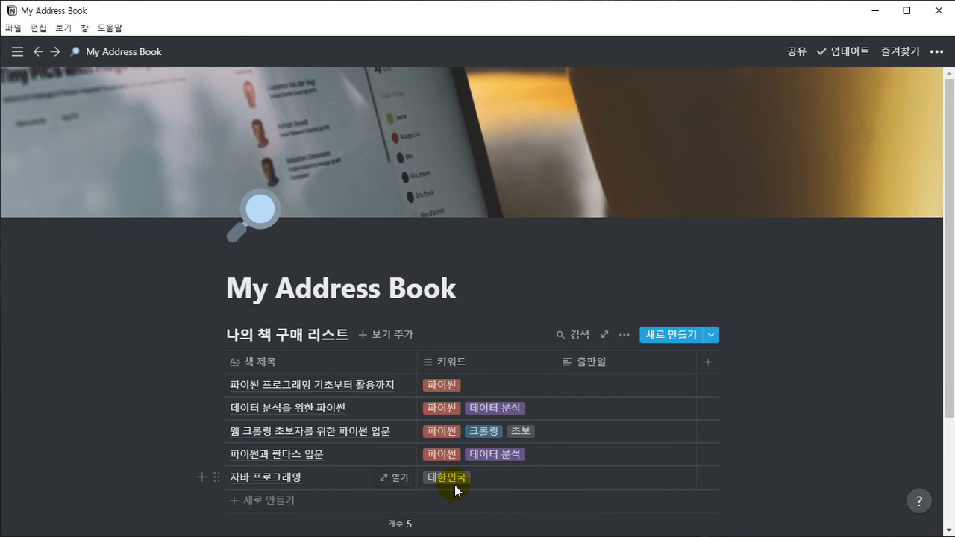
Step: Set the colour of the 대한민국 keyword option to 노란색
left_click(454, 485)
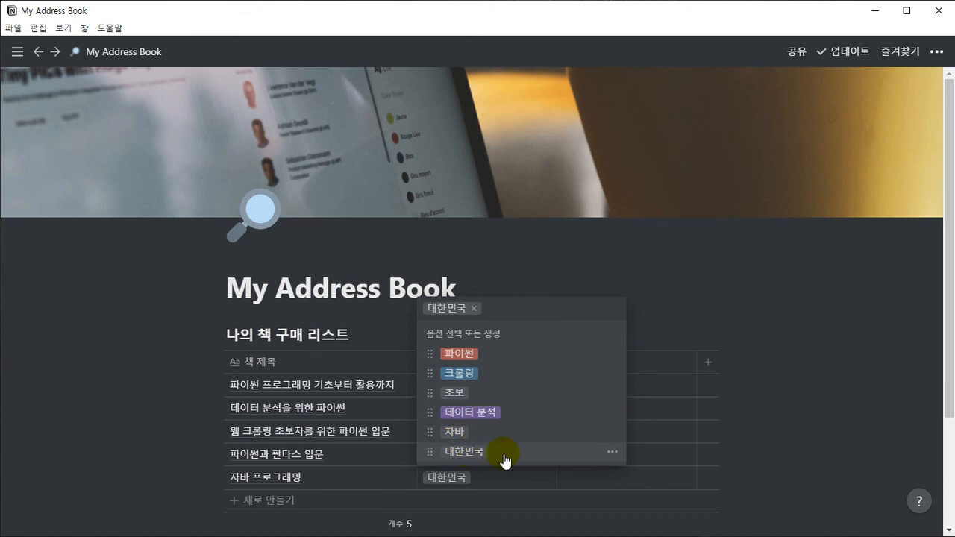
left_click(616, 455)
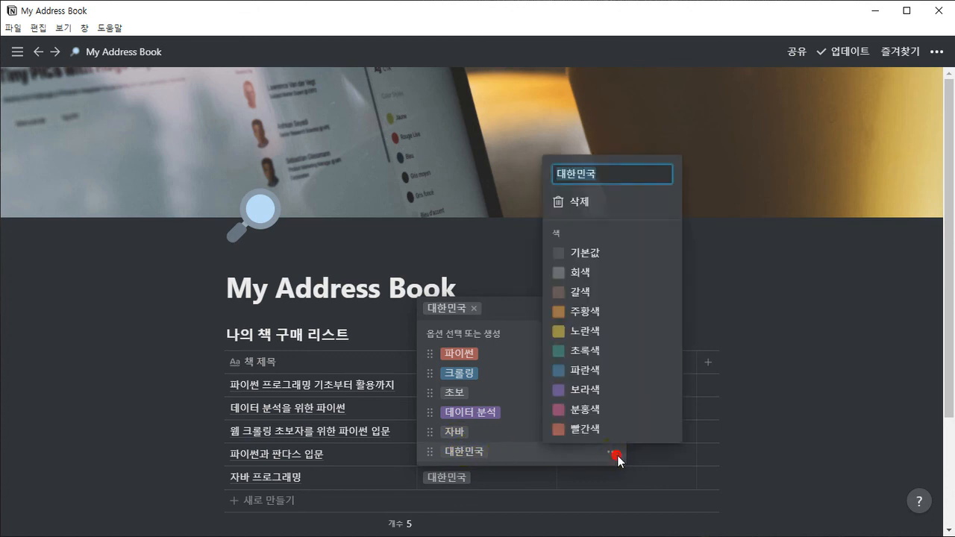
left_click(574, 331)
left_click(513, 270)
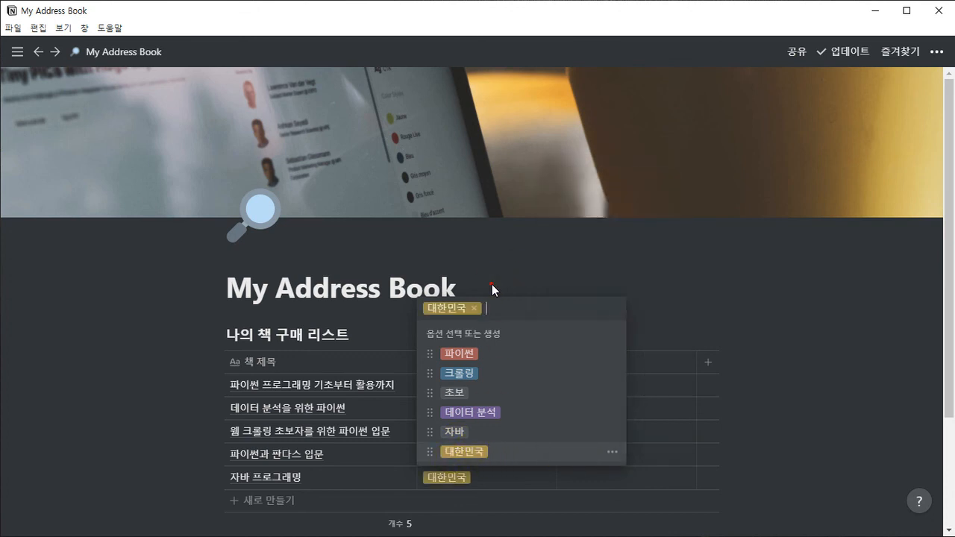
left_click(492, 285)
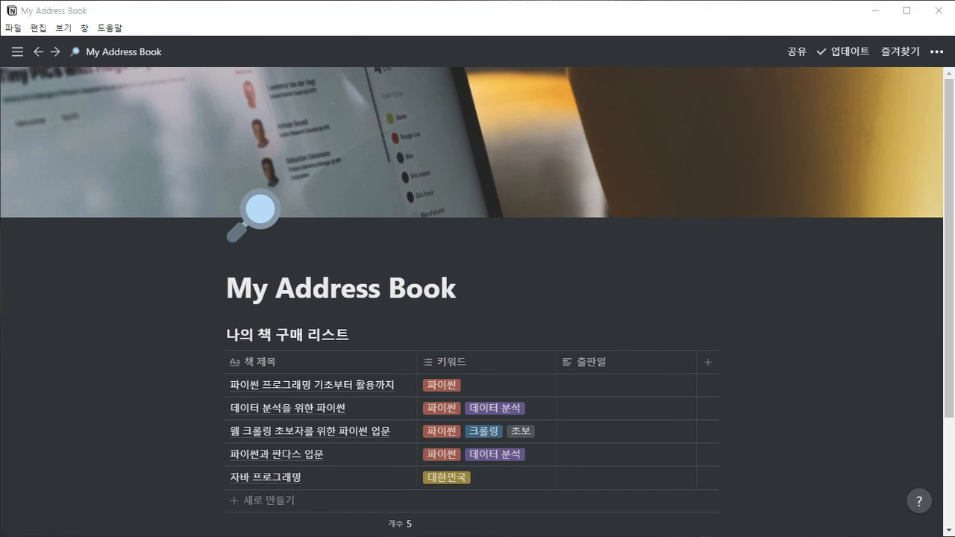
mouse_move(418, 349)
left_mouse_down()
mouse_move(464, 454)
mouse_move(557, 491)
left_mouse_up()
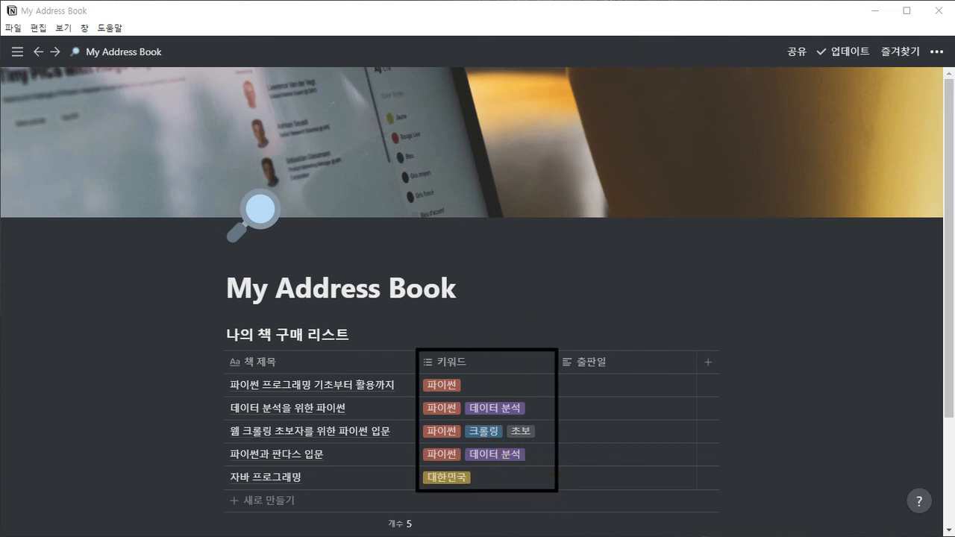
left_click_drag(508, 271, 508, 339)
Step: Remove 대한민국 from the 자바 프로그래밍 row's keywords and delete that option from the option list
left_click(471, 478)
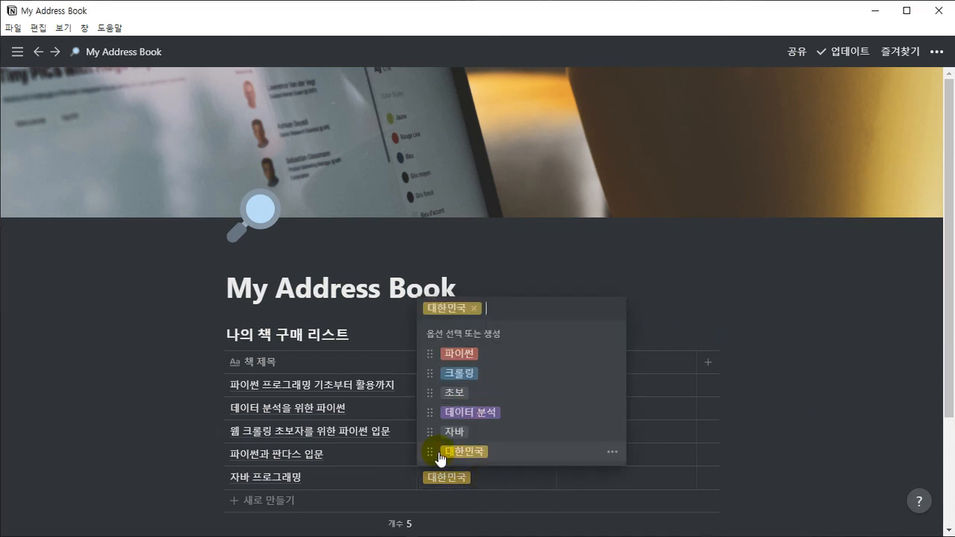
left_click(473, 308)
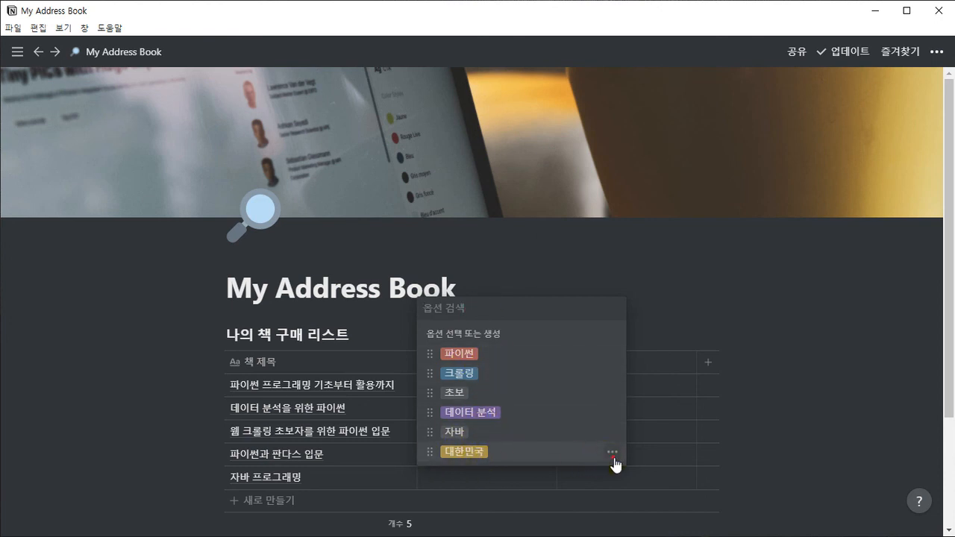
left_click(612, 453)
left_click(575, 203)
left_click(493, 299)
left_click(505, 284)
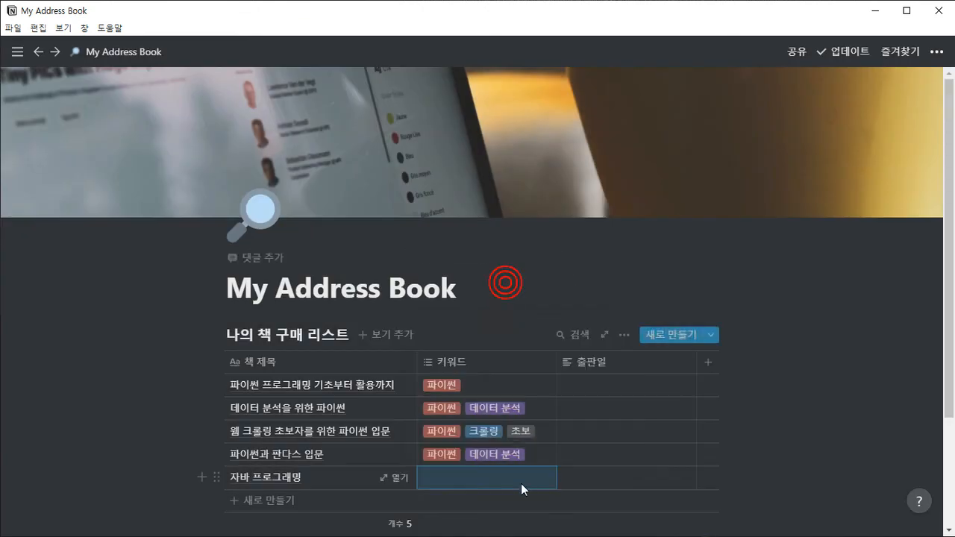
Step: Delete the 자바 프로그래밍 row from the book purchase list
left_click(709, 479)
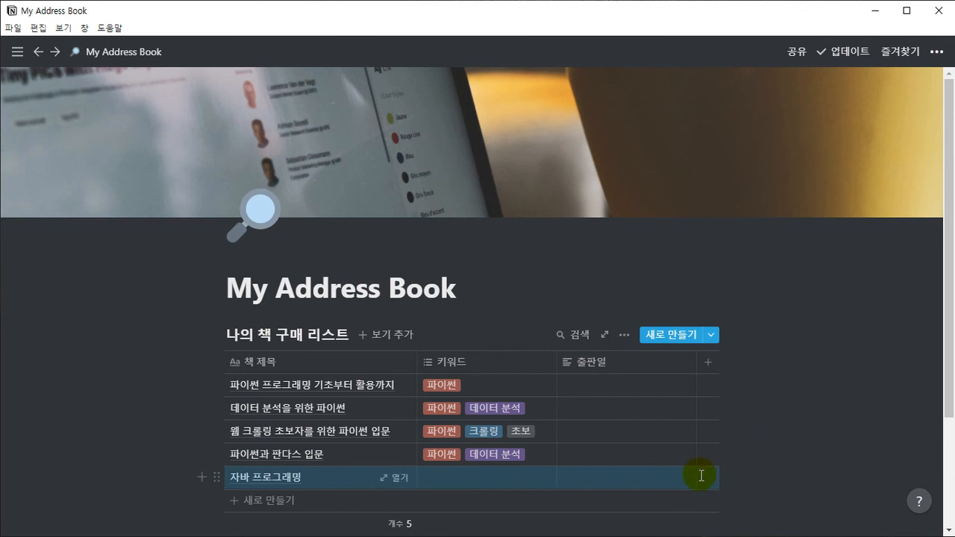
key("Delete")
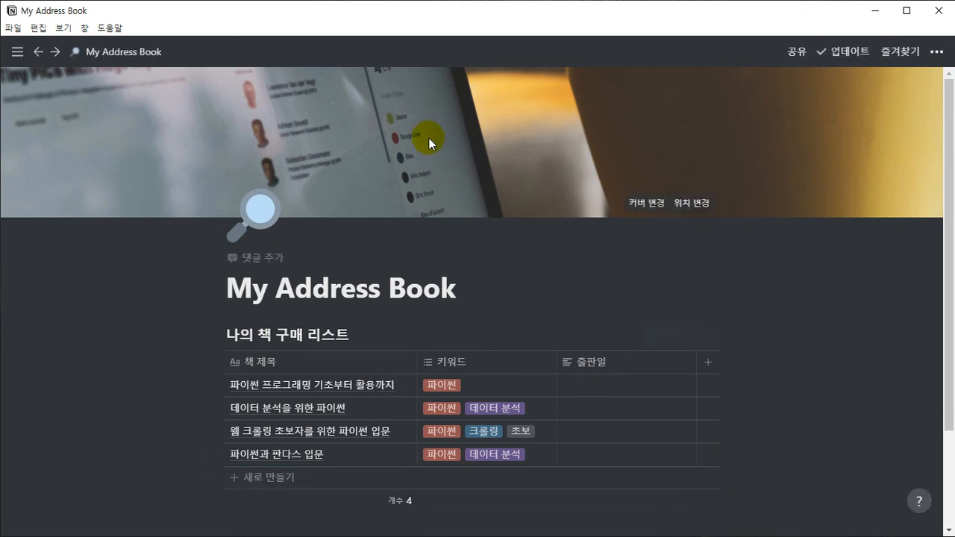